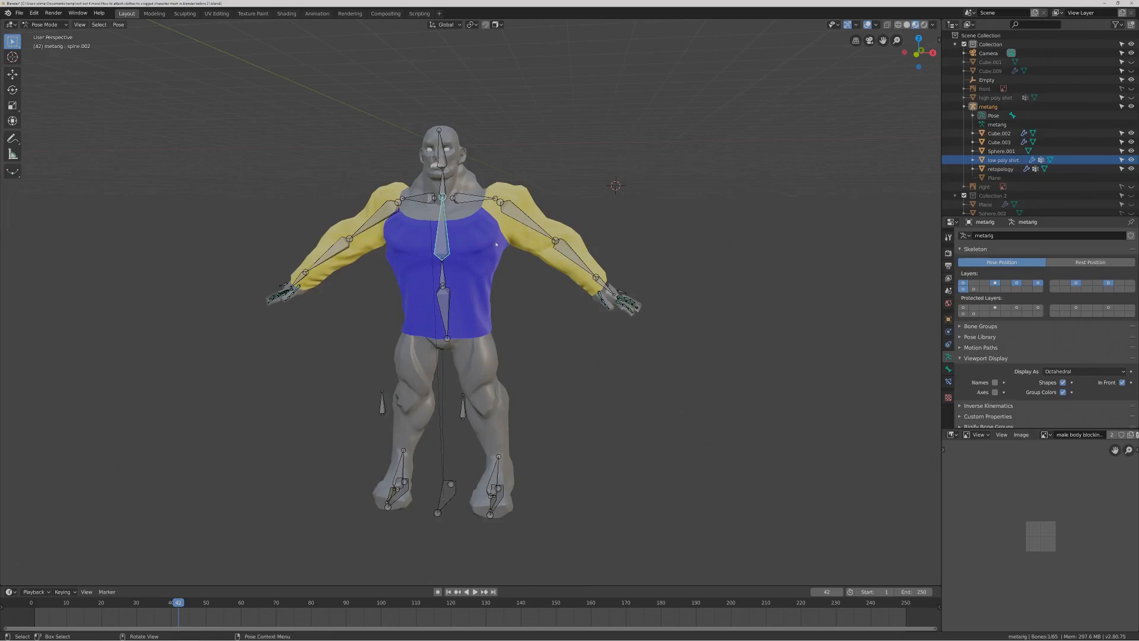
Try a free trackball rotation of the upper spine bone to test how the shirt follows the body, and cancel it.
{"action": "key", "text": "r"}
{"action": "key", "text": "r"}
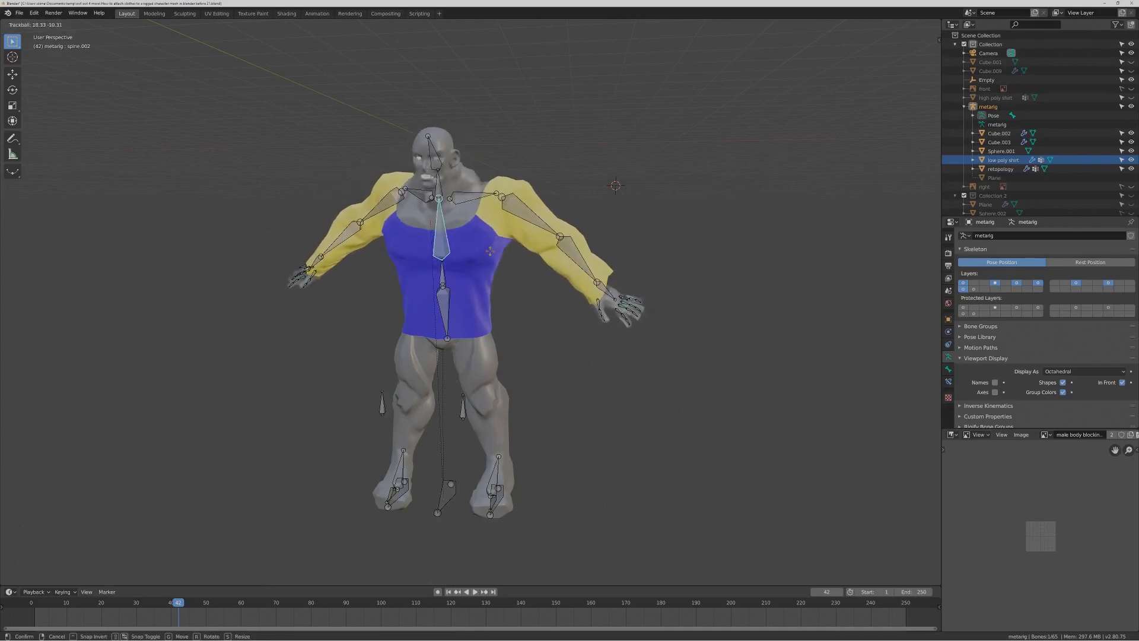
{"action": "right_click", "coordinate": [495, 251]}
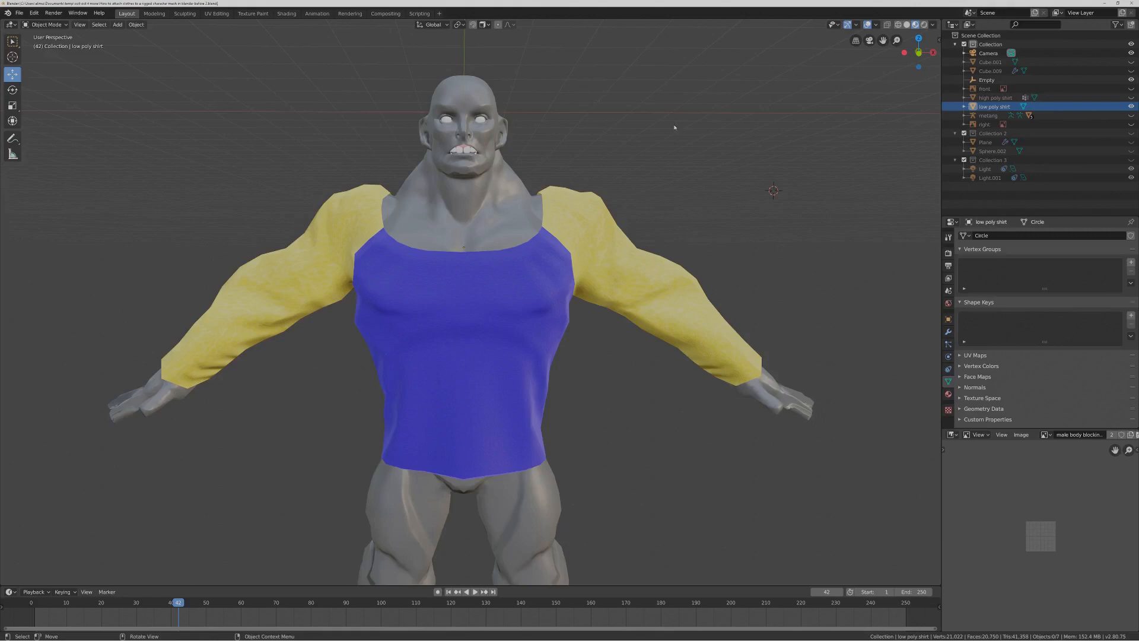
Unhide the metarig armature and select it in the viewport.
{"action": "key", "text": "Pause"}
{"action": "left_click", "coordinate": [1130, 116]}
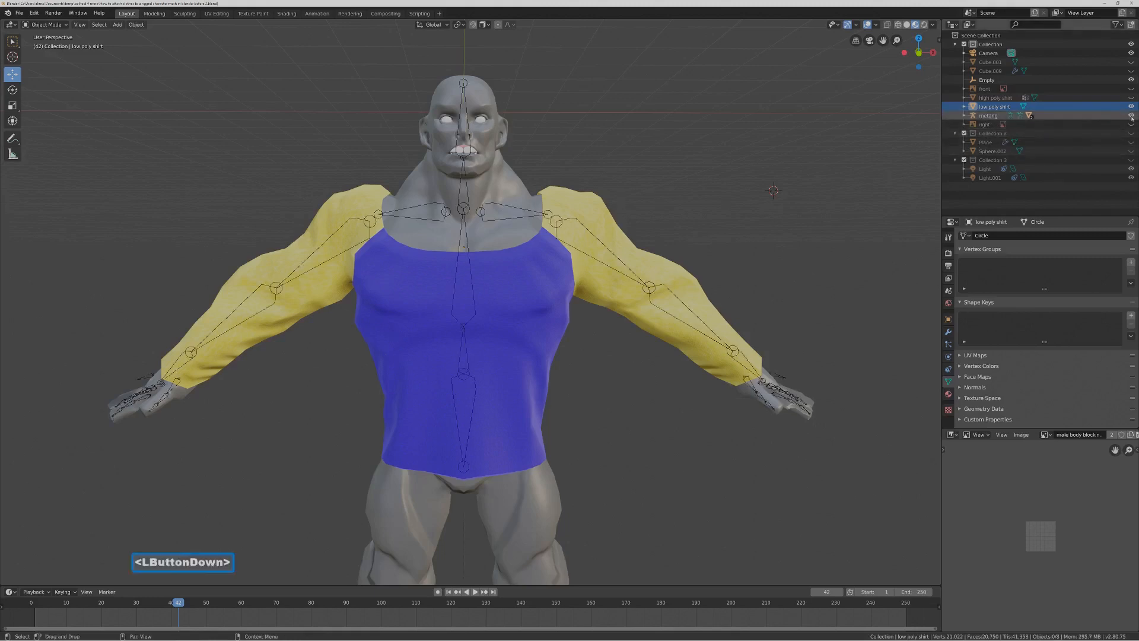
{"action": "left_click", "coordinate": [519, 211]}
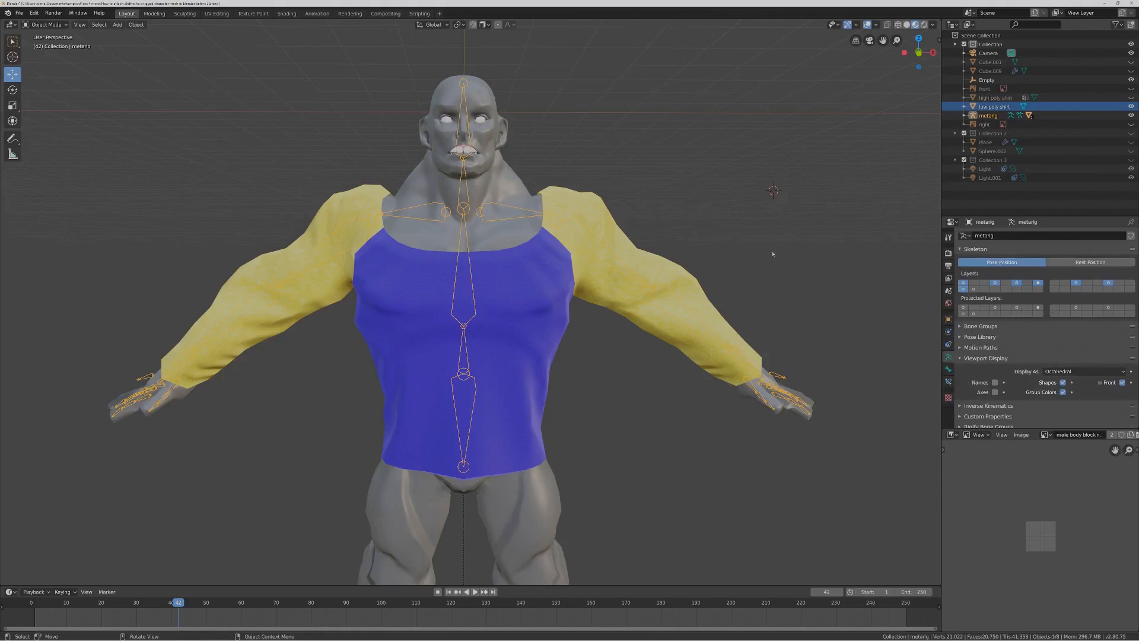
{"action": "key", "text": "Pause"}
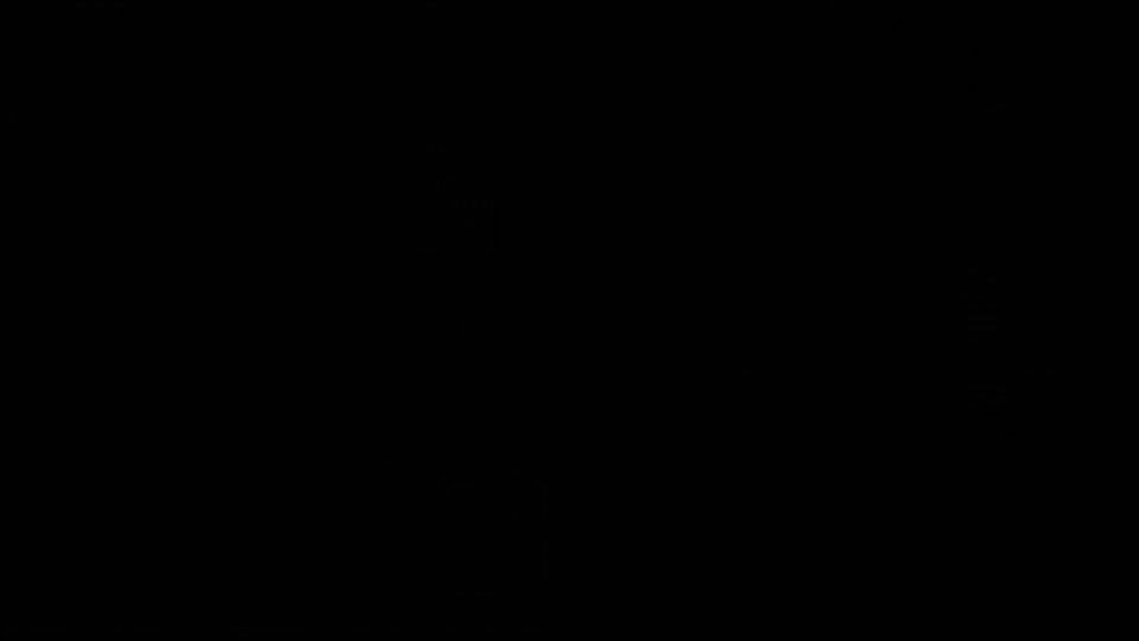
{"action": "key", "text": "Pause"}
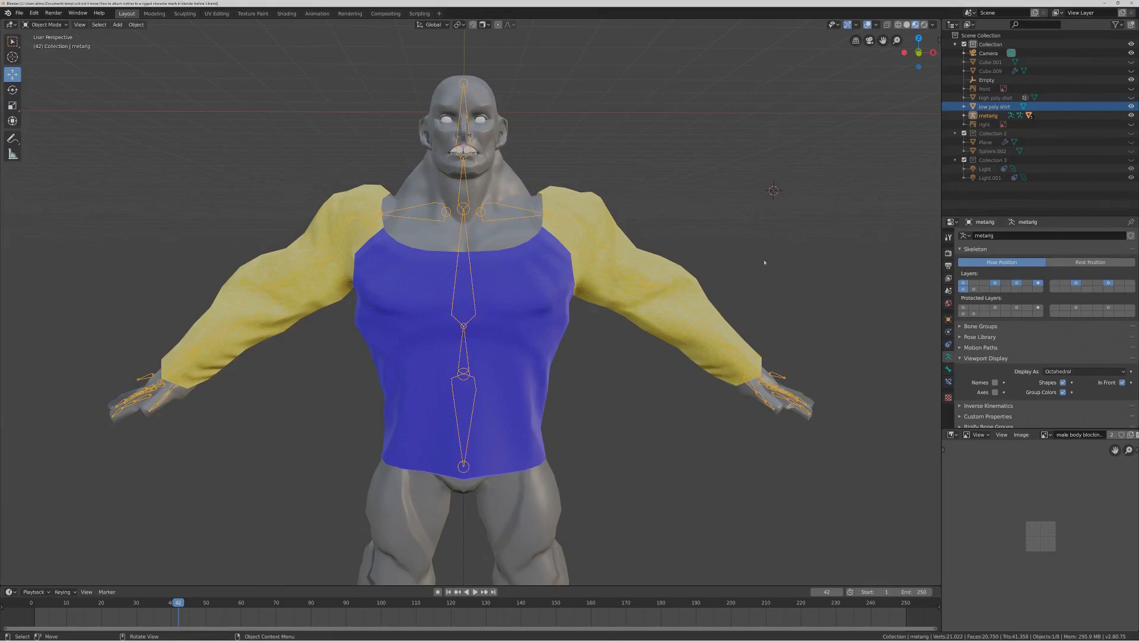
Enable the selectability toggles in the Outliner and make the retopology body mesh under metarig unselectable.
{"action": "left_click", "coordinate": [557, 495]}
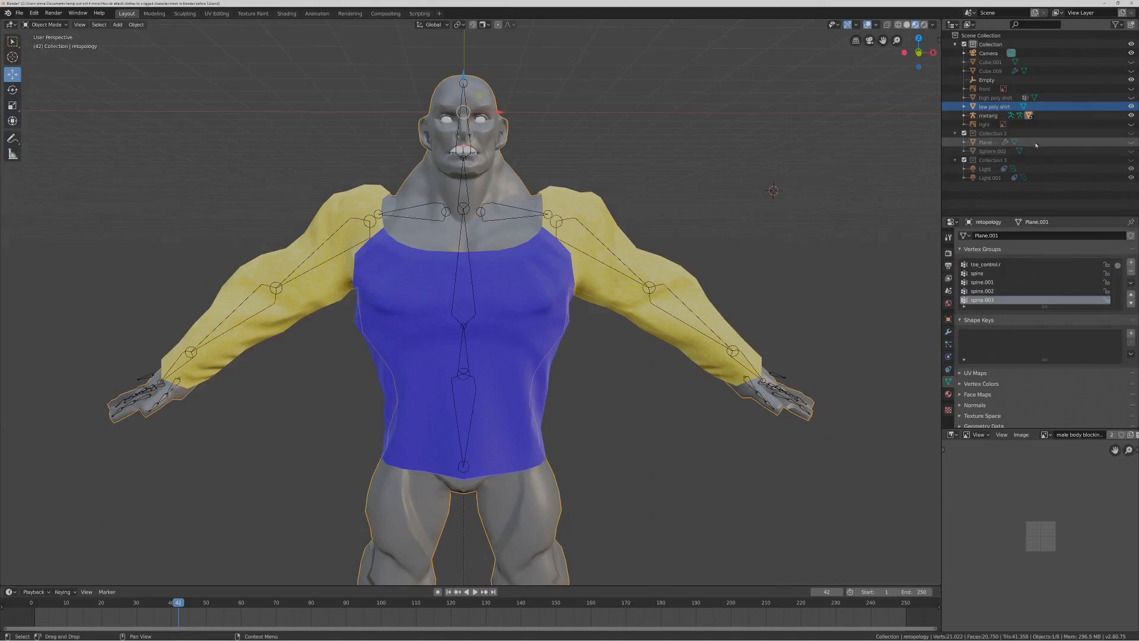
{"action": "left_click", "coordinate": [964, 116]}
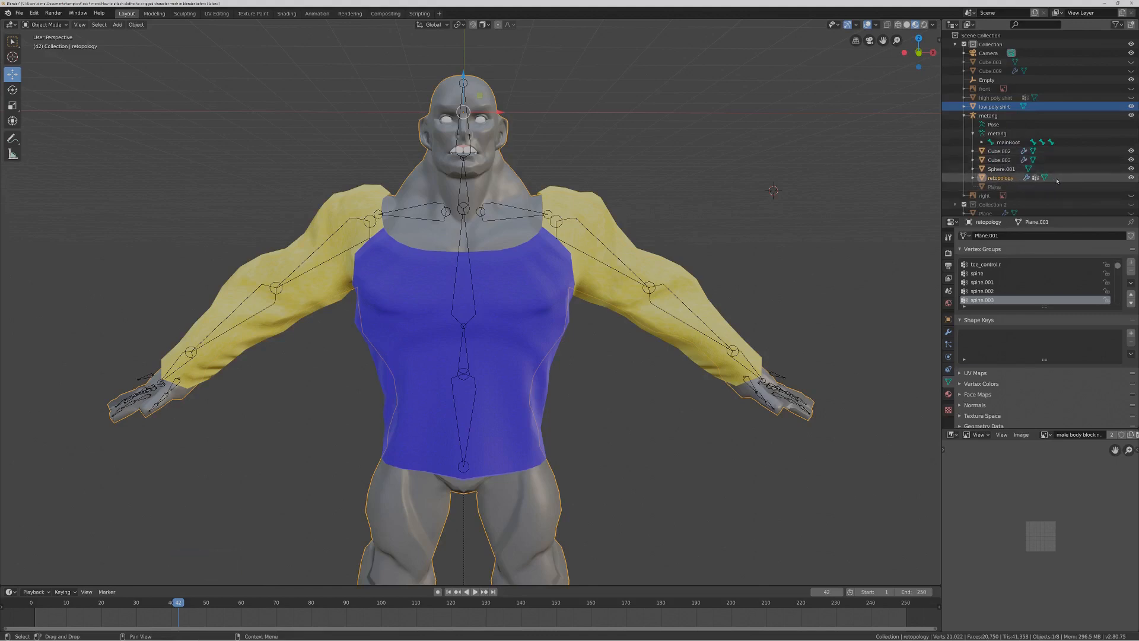
{"action": "left_click", "coordinate": [1116, 25]}
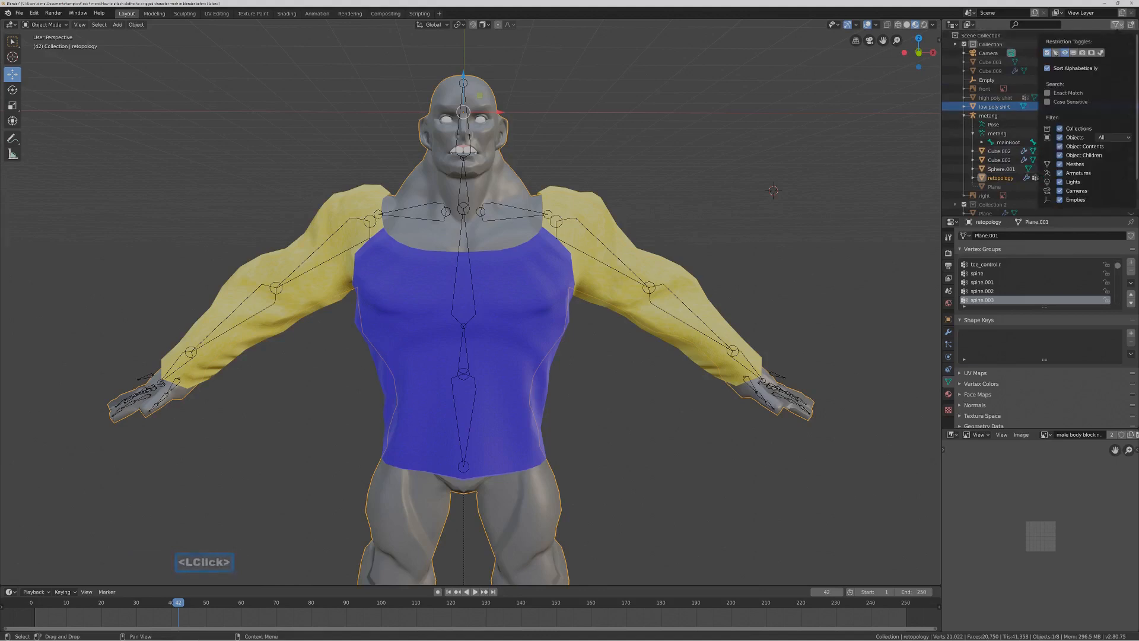
{"action": "left_click", "coordinate": [1056, 53]}
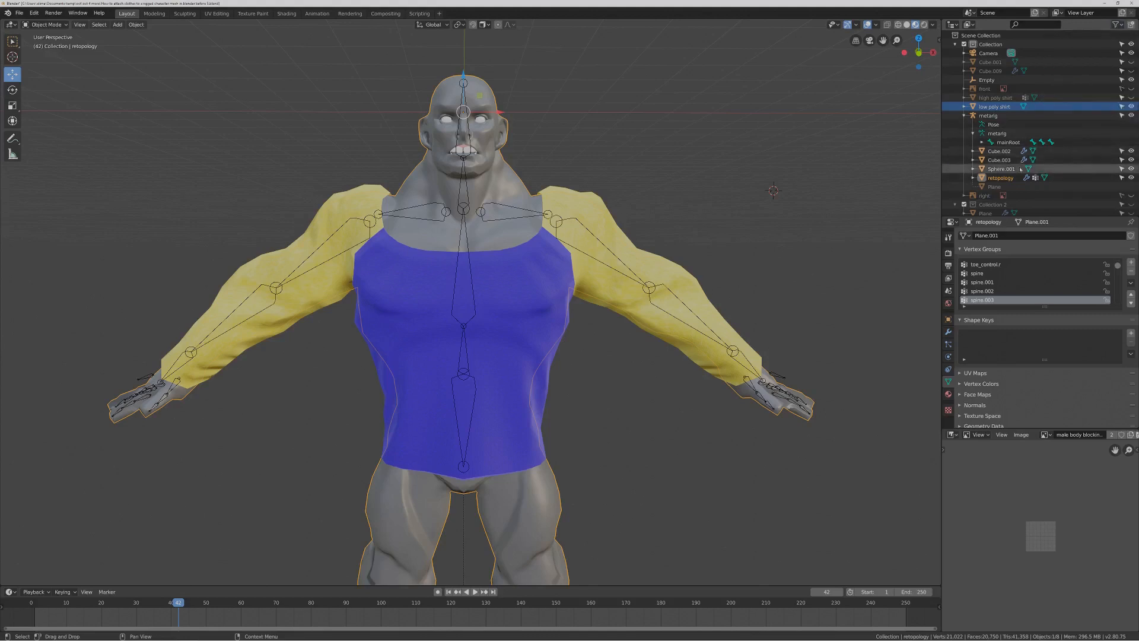
{"action": "left_click", "coordinate": [1122, 178]}
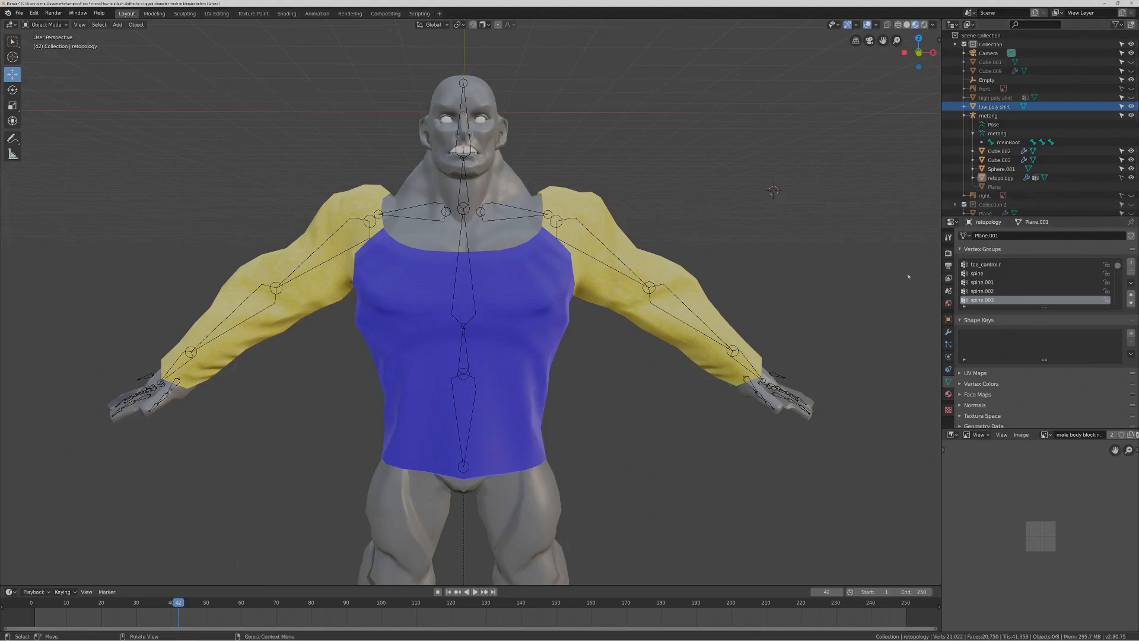
Parent the low poly shirt to the metarig armature using Armature Deform With Empty Groups, and clear the selection.
{"action": "key", "text": "Pause"}
{"action": "left_click", "coordinate": [560, 328]}
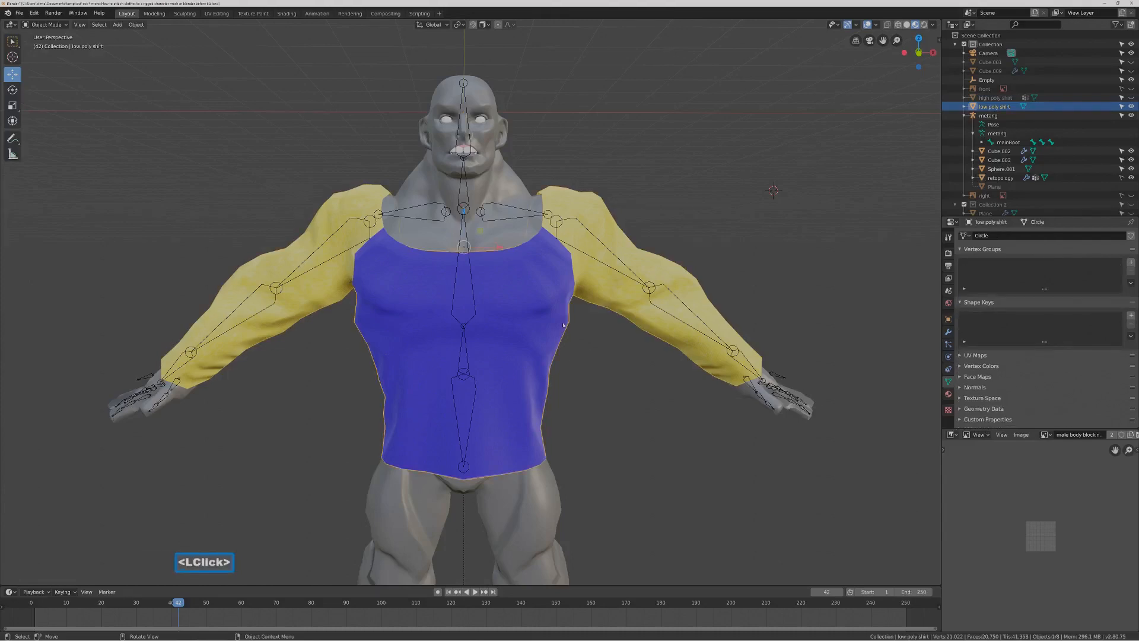
{"action": "left_click", "coordinate": [512, 219], "text": "shift"}
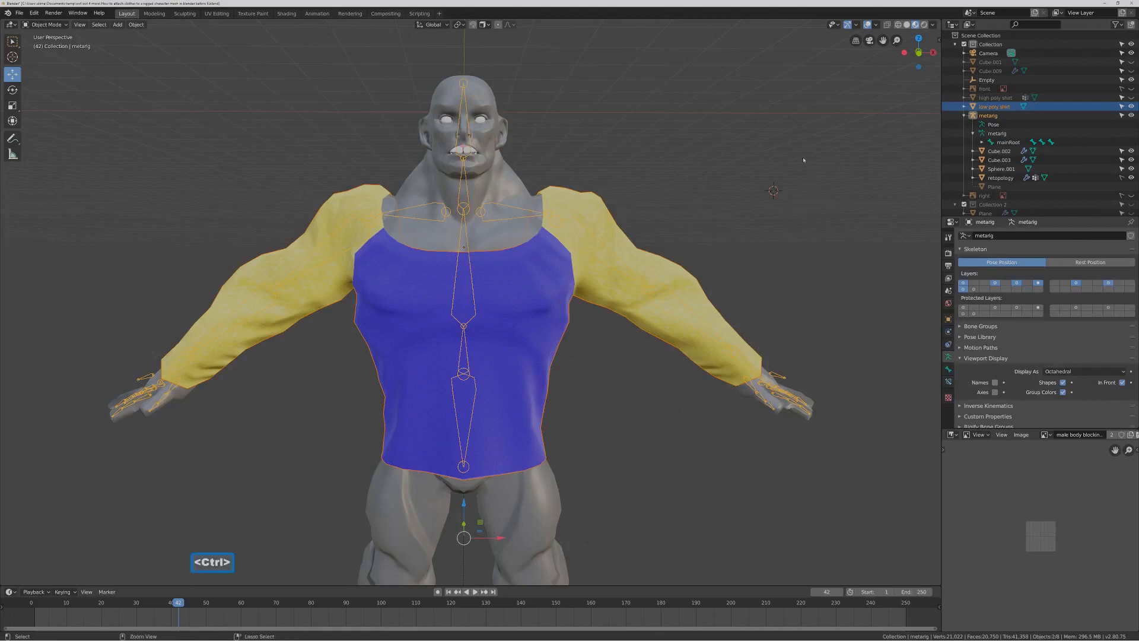
{"action": "key", "text": "ctrl+p"}
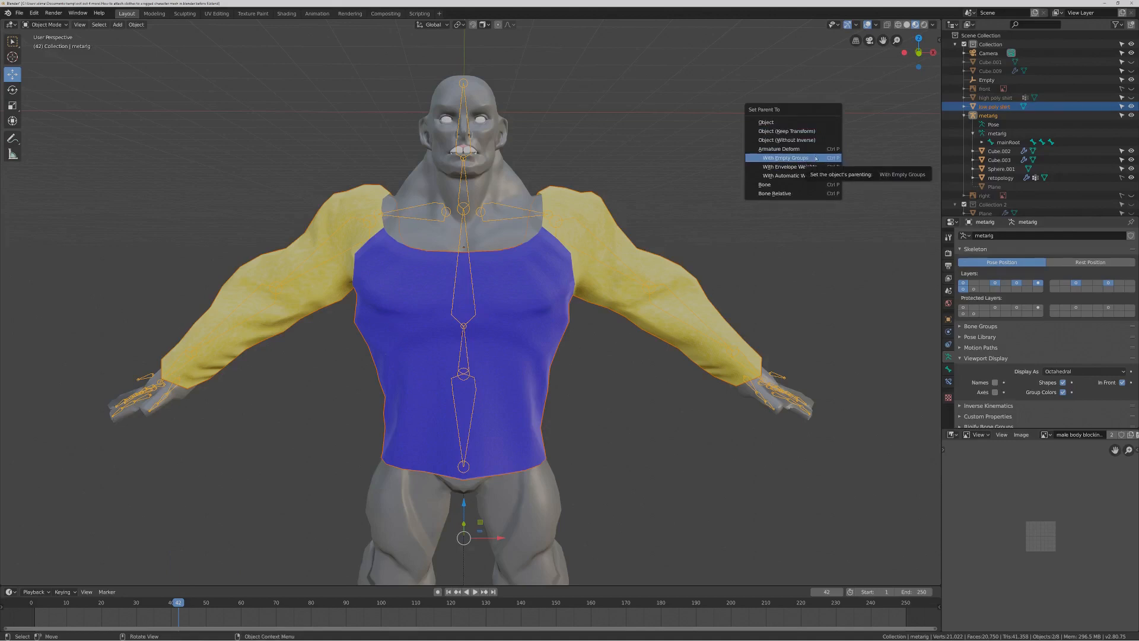
{"action": "left_click", "coordinate": [816, 159]}
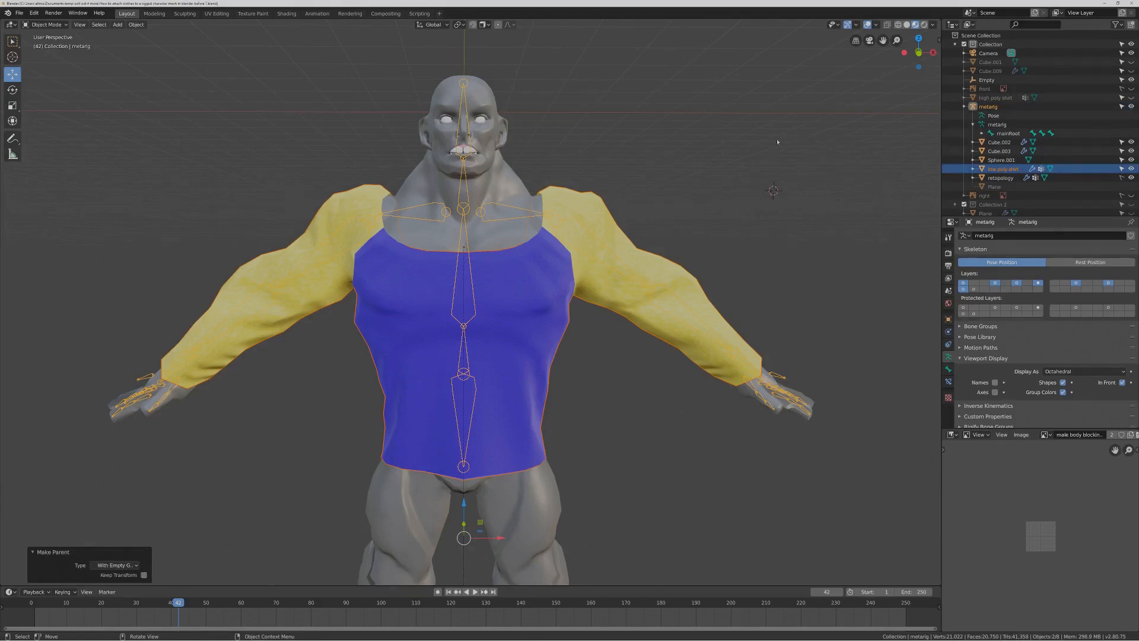
{"action": "left_click", "coordinate": [812, 168]}
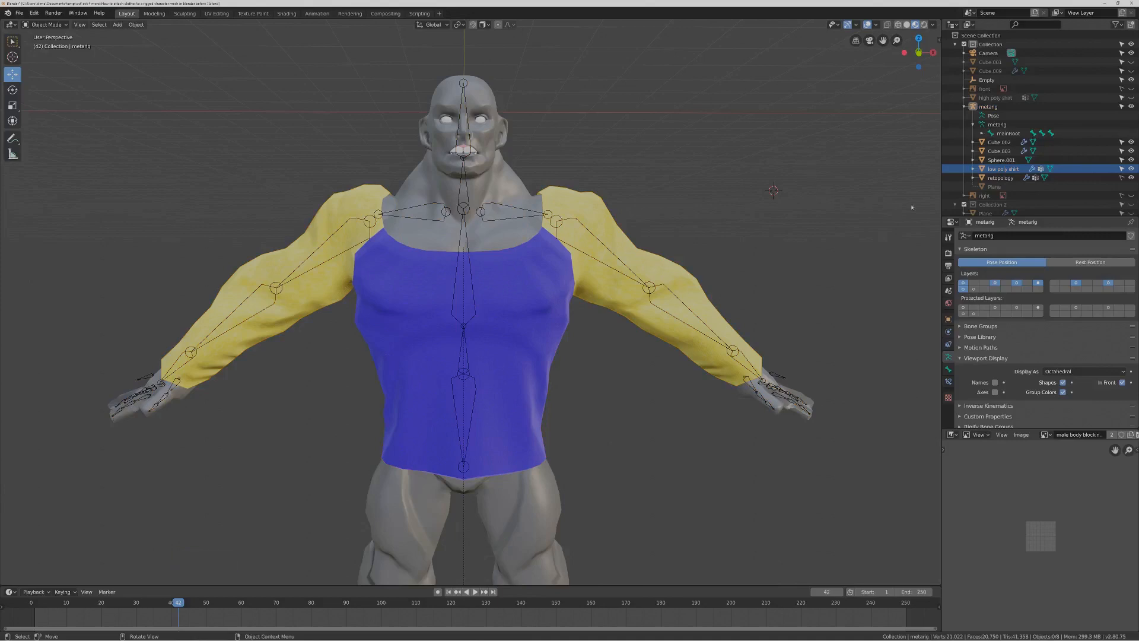
Make the retopology body selectable again, and select it together with the low poly shirt, keeping the shirt active.
{"action": "left_click", "coordinate": [1122, 178]}
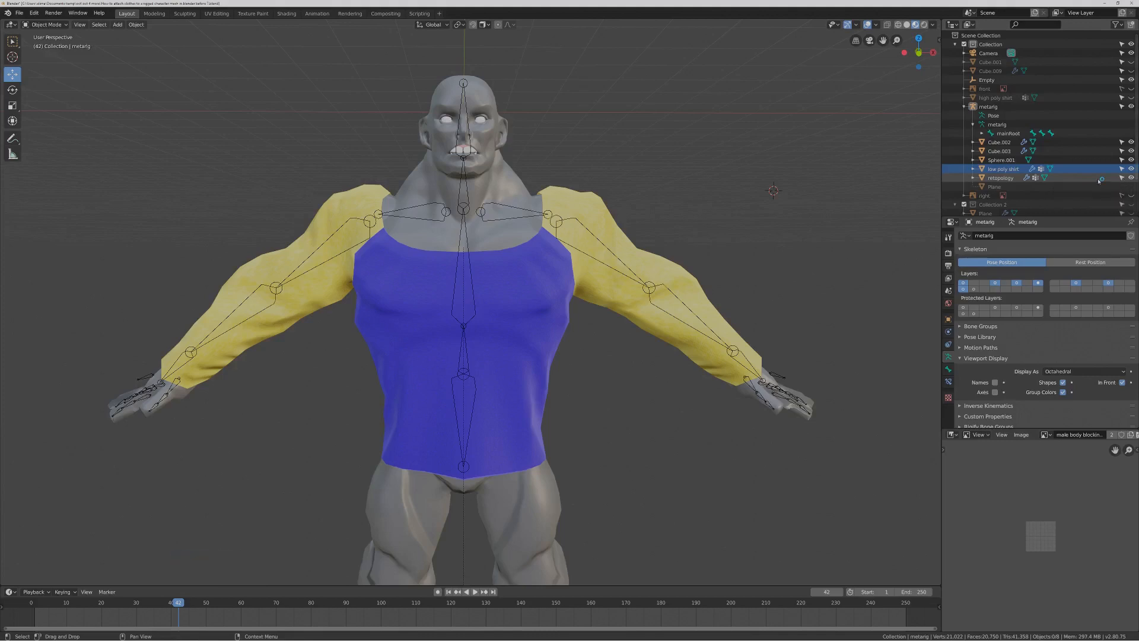
{"action": "left_click", "coordinate": [557, 506]}
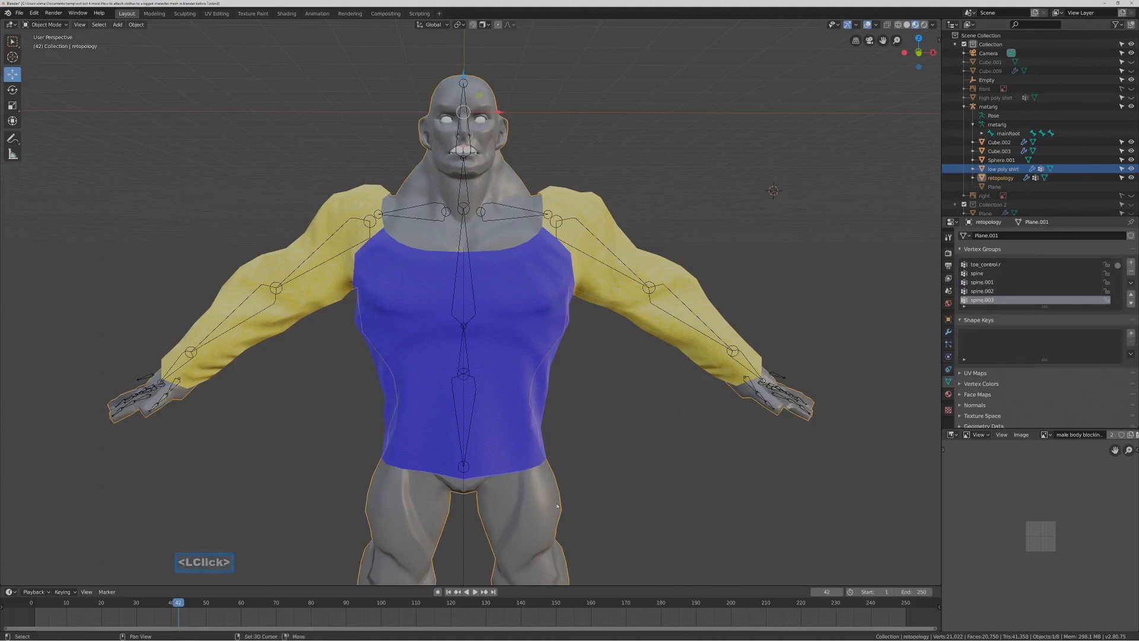
{"action": "left_click", "coordinate": [543, 393], "text": "shift"}
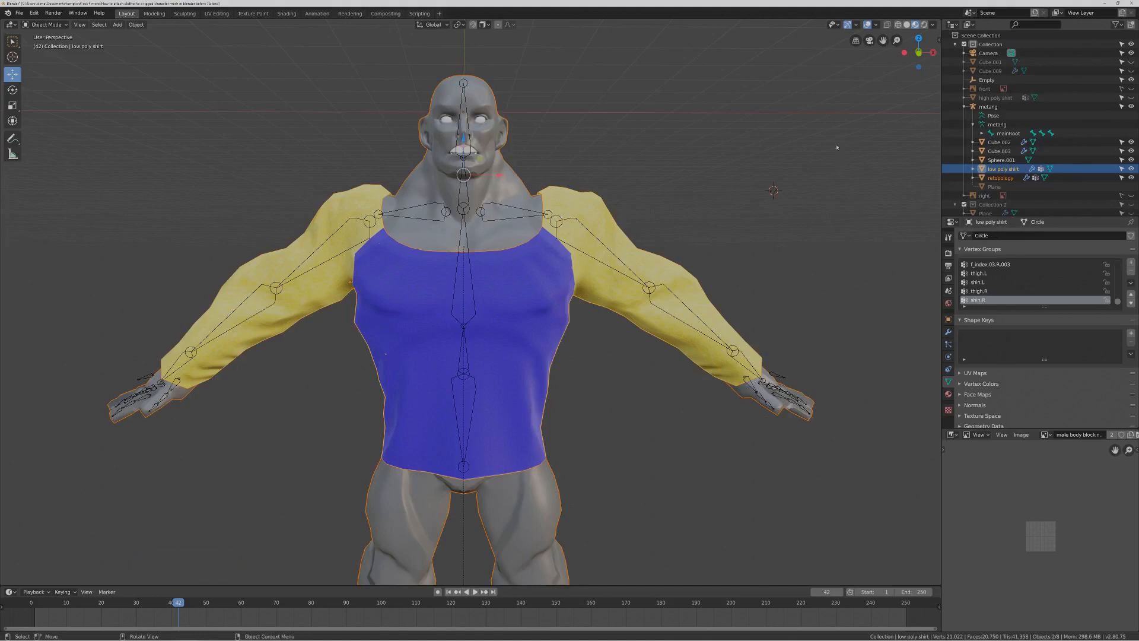
{"action": "key", "text": "Pause"}
In Weight Paint mode, transfer the body's vertex group weights to the low poly shirt with the source layers selection set to By Name.
{"action": "left_click", "coordinate": [66, 26]}
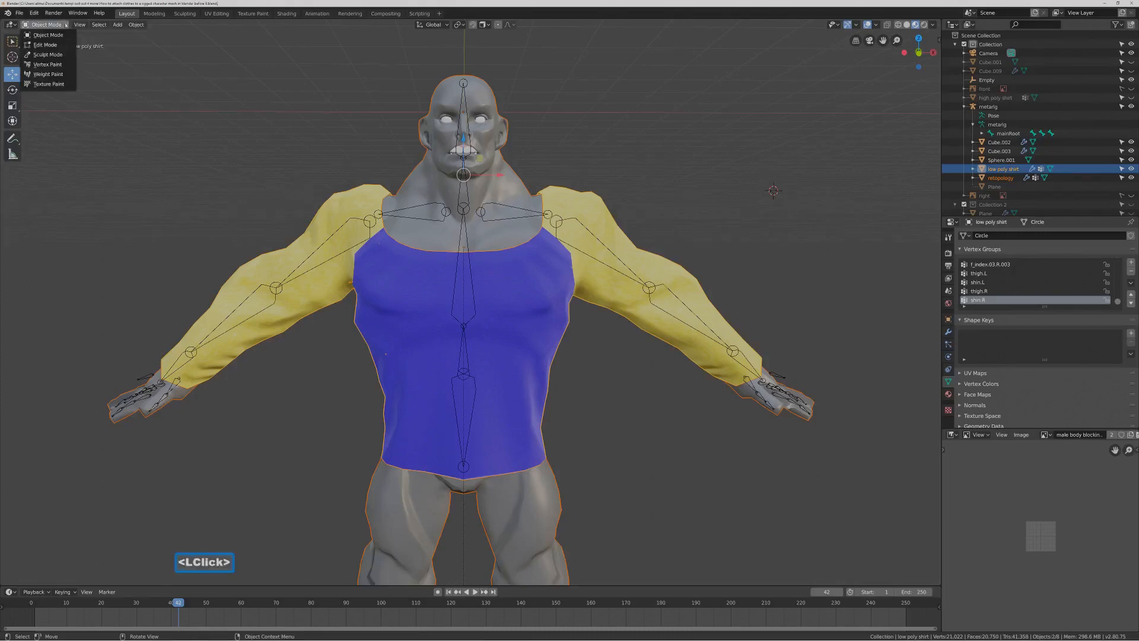
{"action": "left_click", "coordinate": [70, 74]}
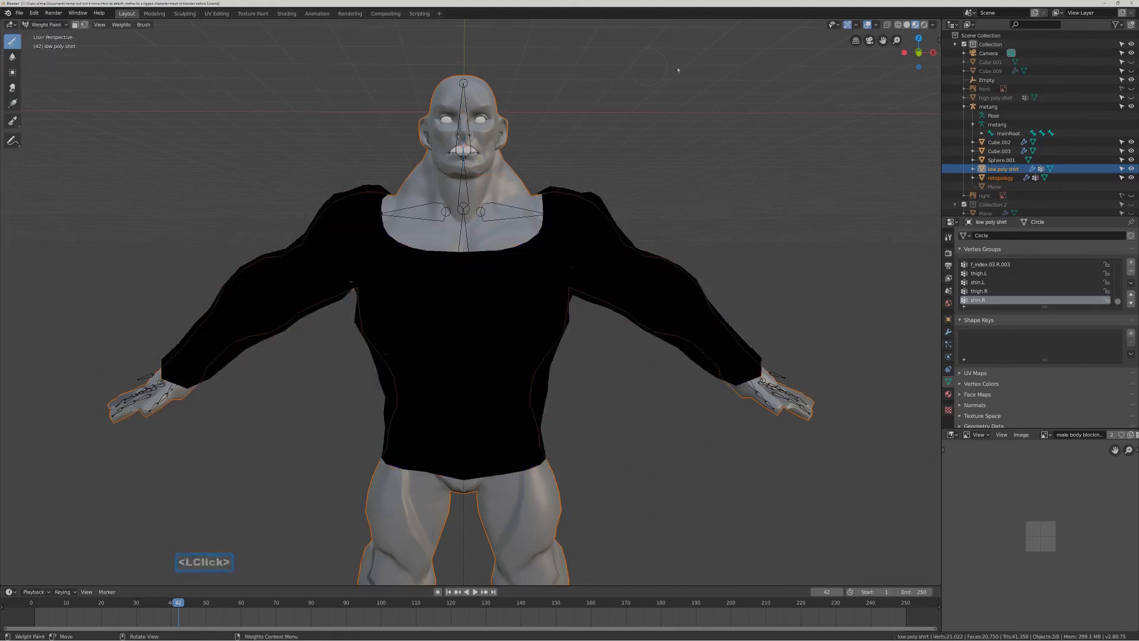
{"action": "key", "text": "Pause"}
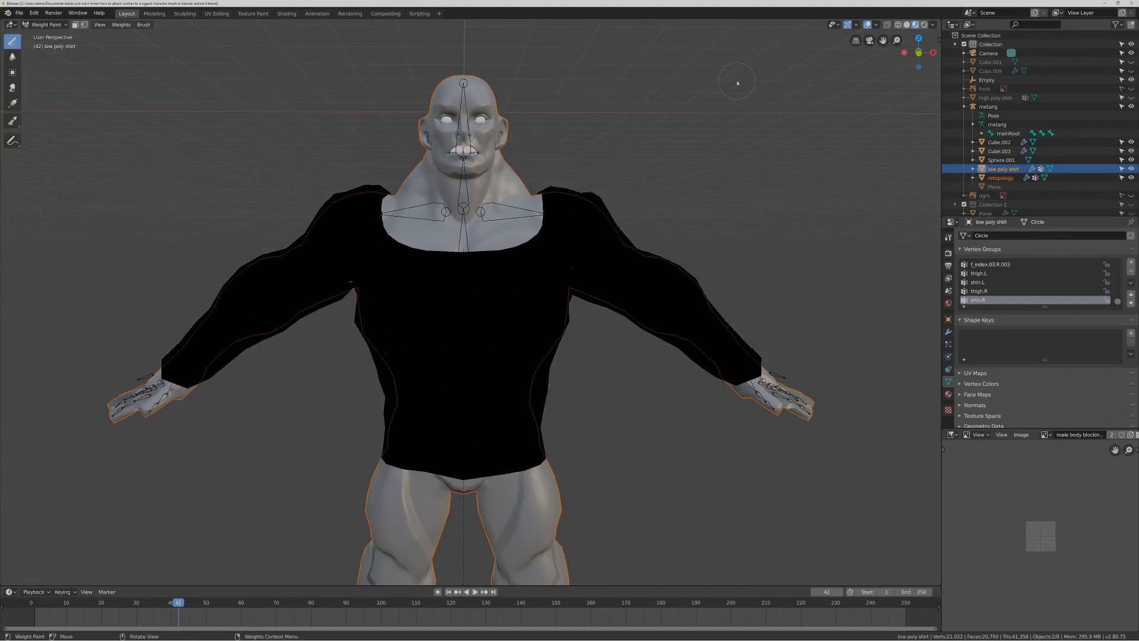
{"action": "left_click", "coordinate": [121, 24]}
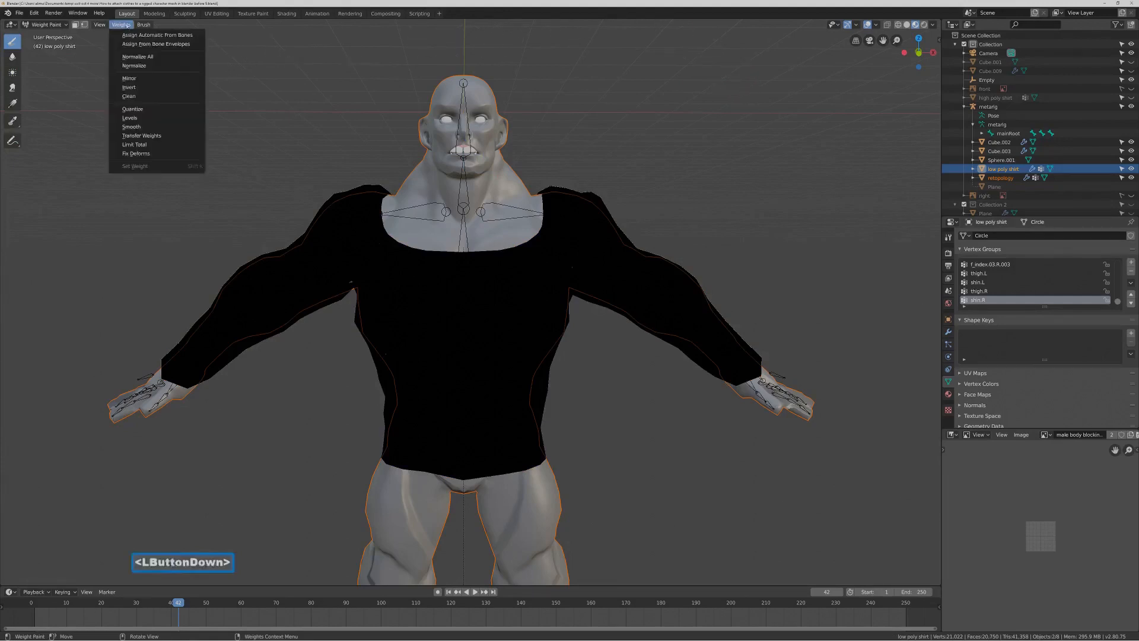
{"action": "left_click", "coordinate": [180, 136]}
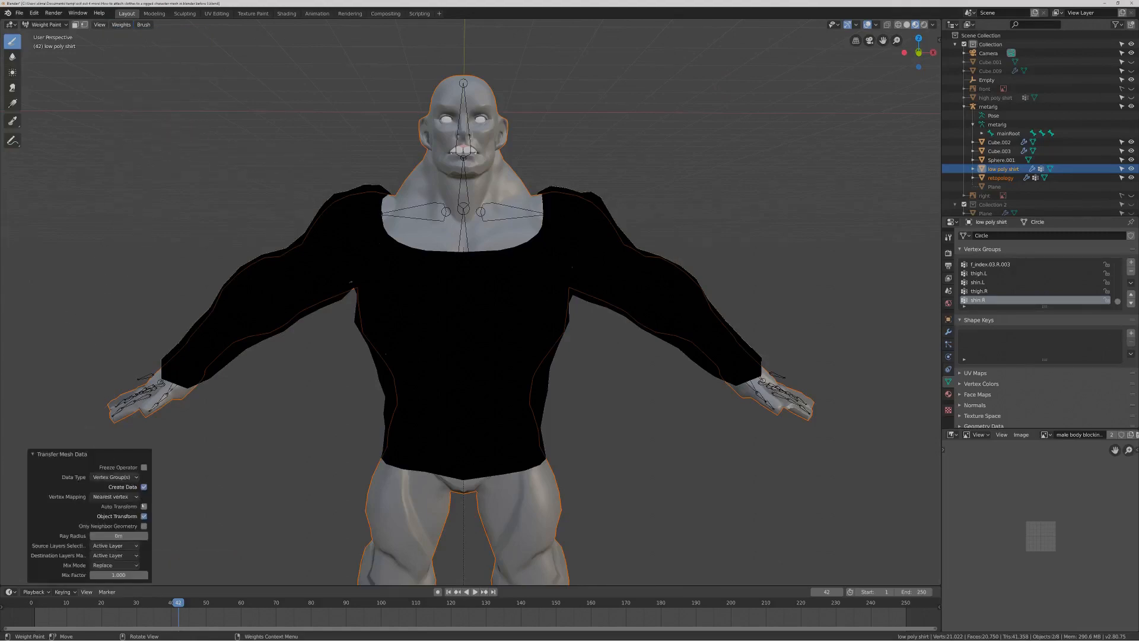
{"action": "scroll", "coordinate": [137, 516], "scroll_direction": "down", "scroll_amount": 1}
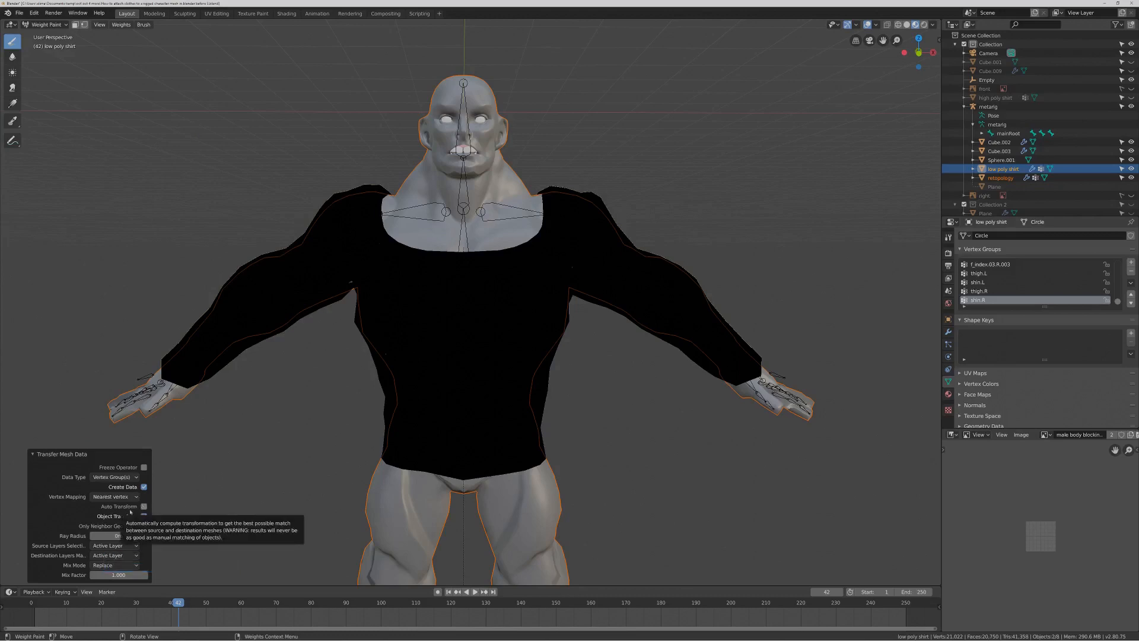
{"action": "left_click", "coordinate": [137, 547]}
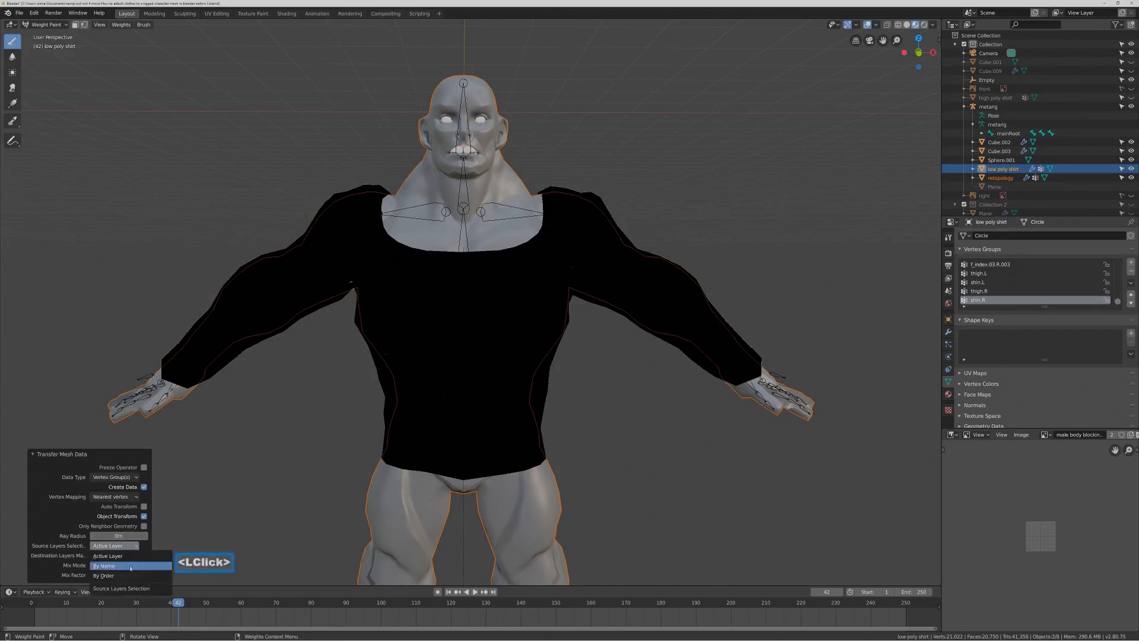
{"action": "left_click", "coordinate": [130, 567]}
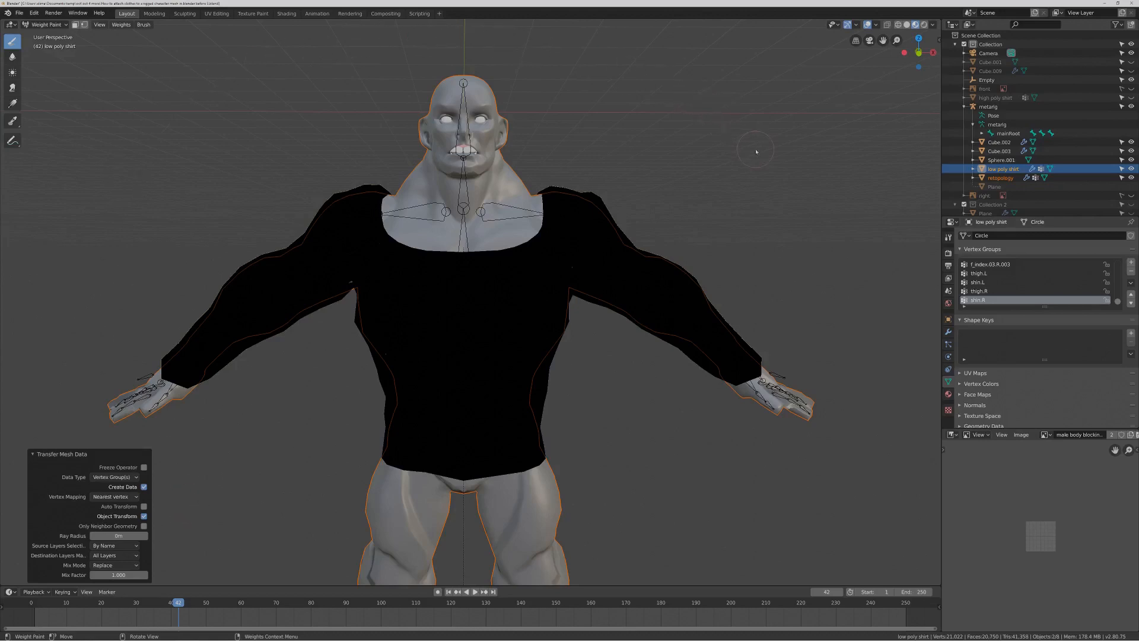
Return to Object Mode, and put the metarig armature into Pose Mode.
{"action": "key", "text": "Pause"}
{"action": "left_click", "coordinate": [65, 26]}
{"action": "left_click", "coordinate": [67, 36]}
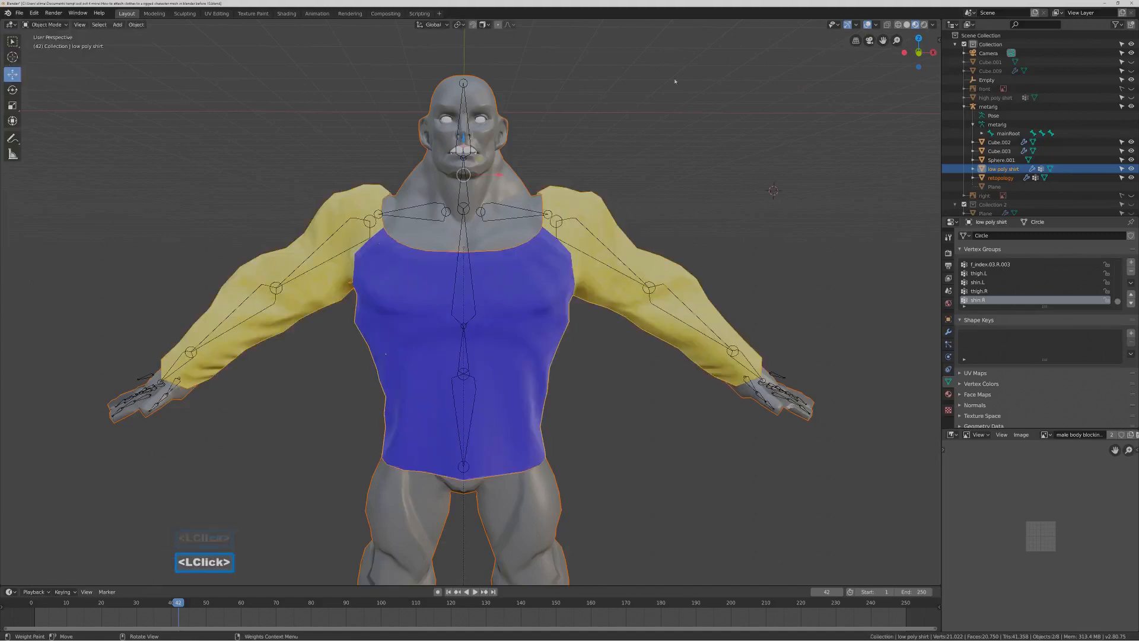
{"action": "left_click", "coordinate": [595, 237]}
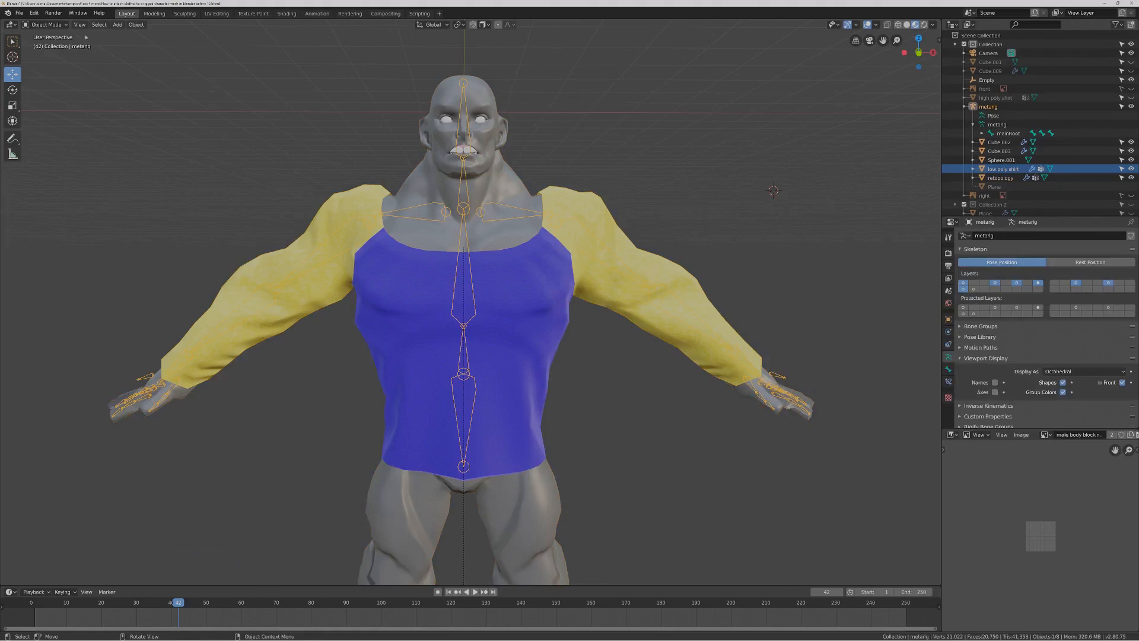
{"action": "left_click", "coordinate": [66, 25]}
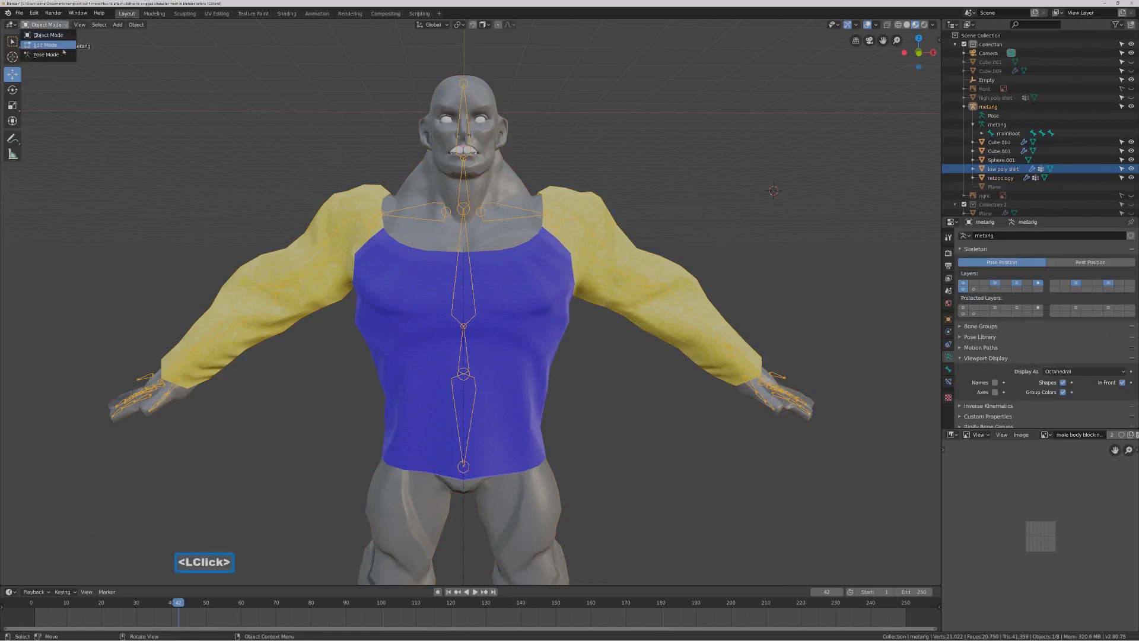
{"action": "left_click", "coordinate": [64, 54]}
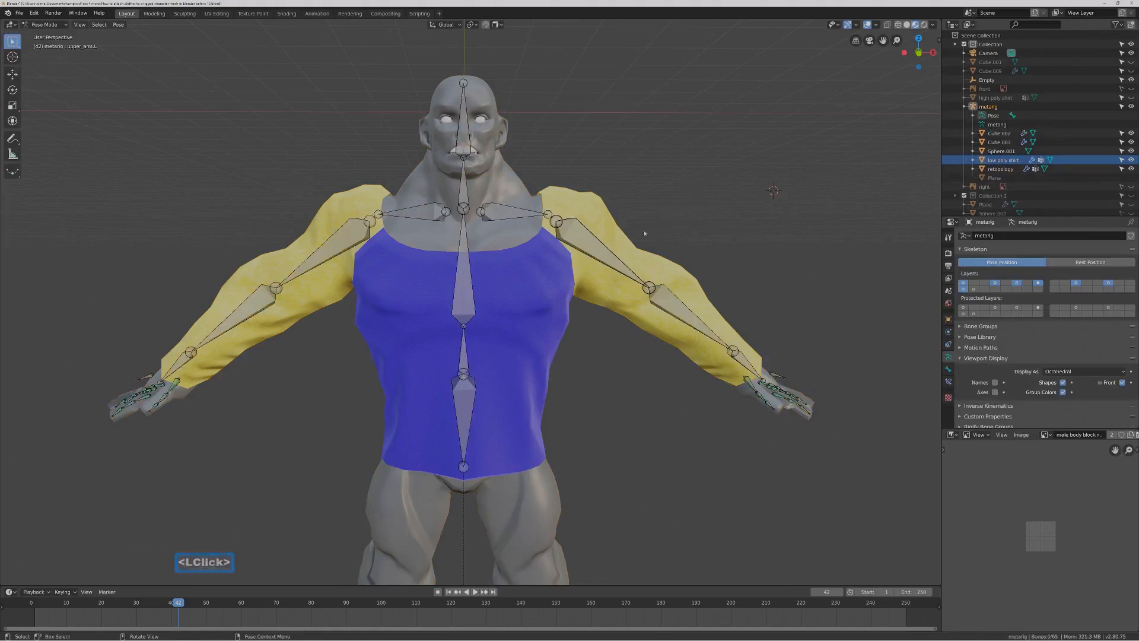
Try rotating the left upper arm bone to test how the sleeve deforms, cancel the rotation and deselect the bone.
{"action": "left_click", "coordinate": [608, 254]}
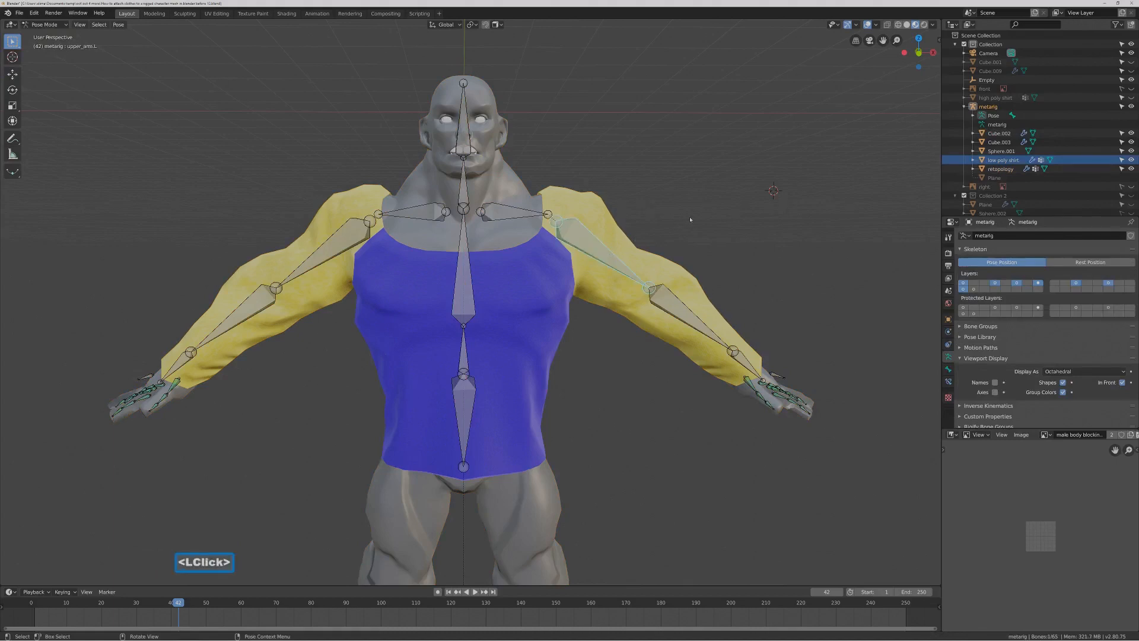
{"action": "key", "text": "r"}
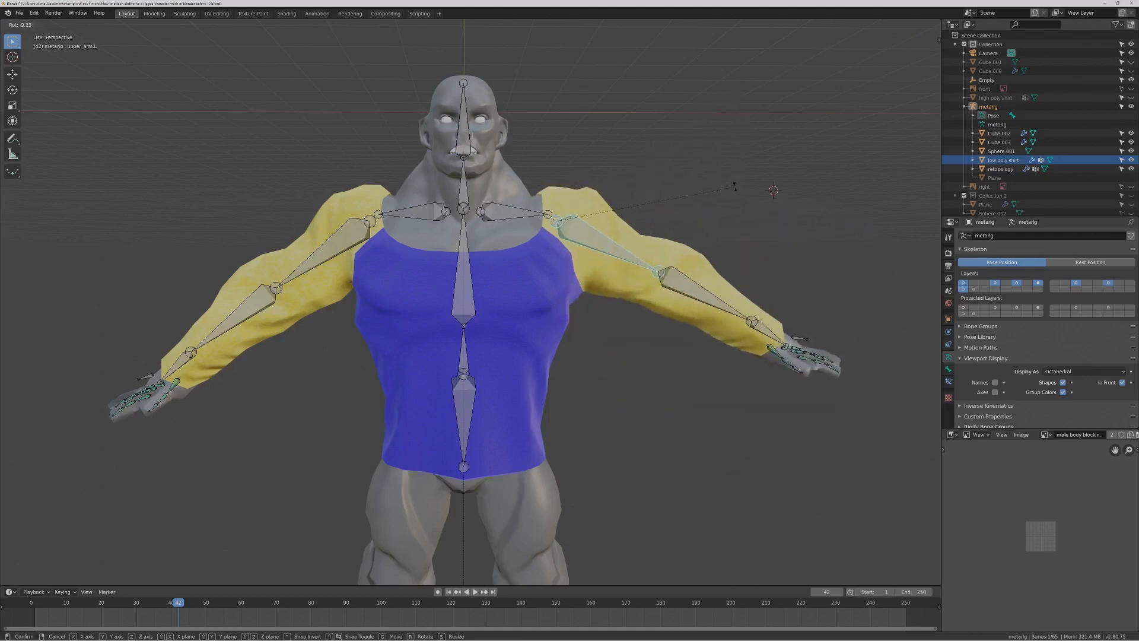
{"action": "right_click", "coordinate": [735, 207]}
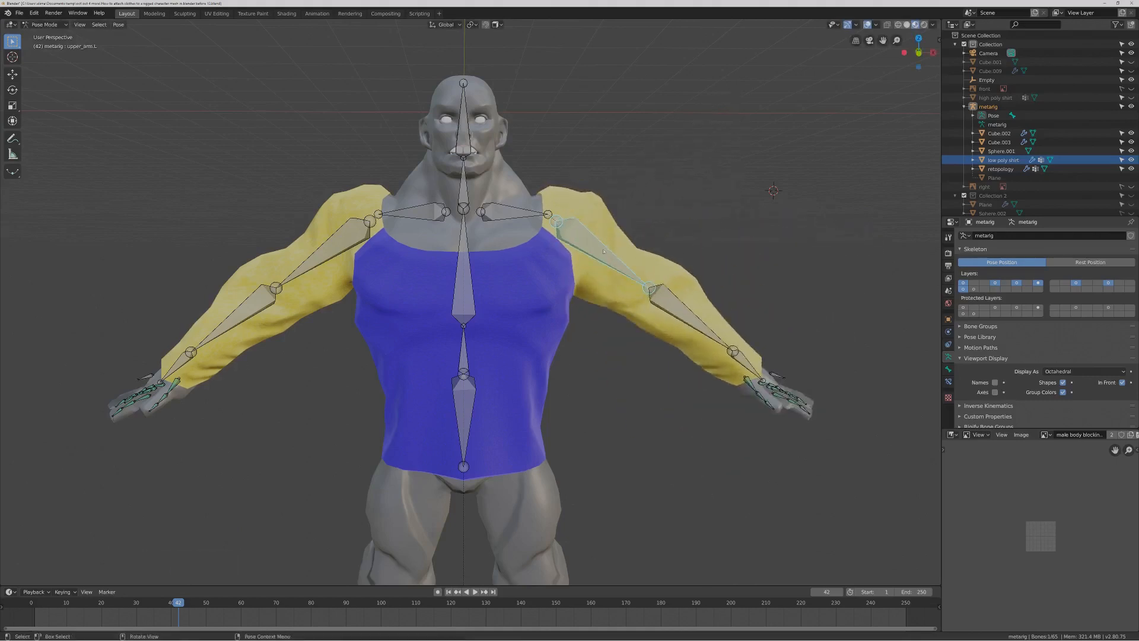
{"action": "left_click", "coordinate": [683, 195]}
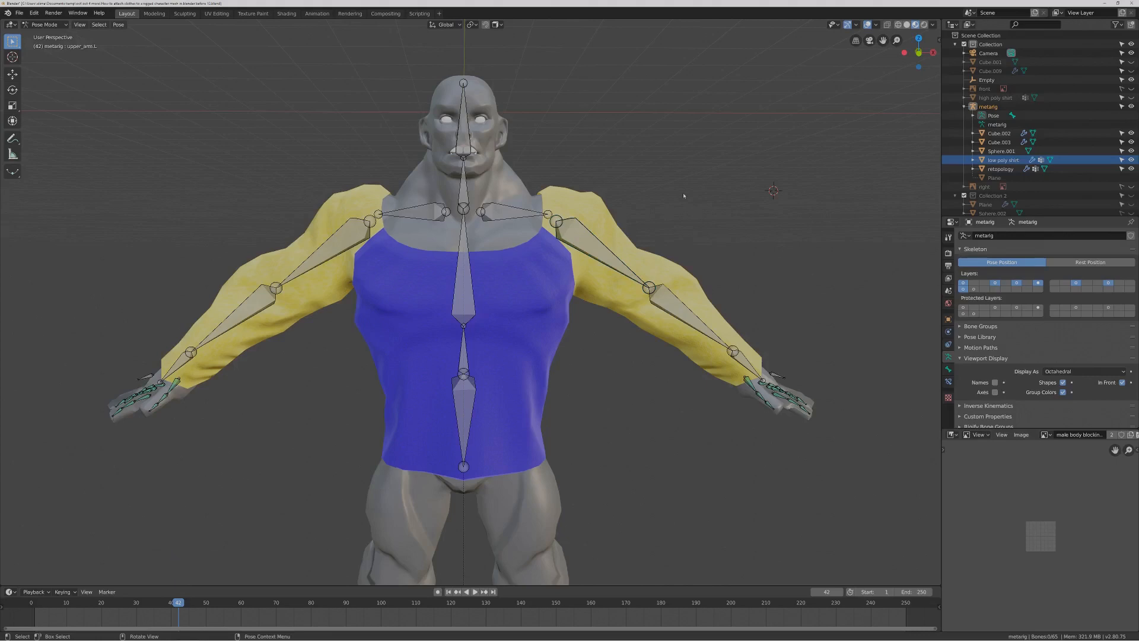
Try rotating the upper spine bone freely to test how the shirt follows the torso, cancel the rotation and deselect the bone.
{"action": "key", "text": "Pause"}
{"action": "scroll", "coordinate": [706, 237], "scroll_direction": "down", "scroll_amount": 2}
{"action": "middle_click_drag", "start_coordinate": [683, 296], "coordinate": [663, 294]}
{"action": "left_click", "coordinate": [477, 302]}
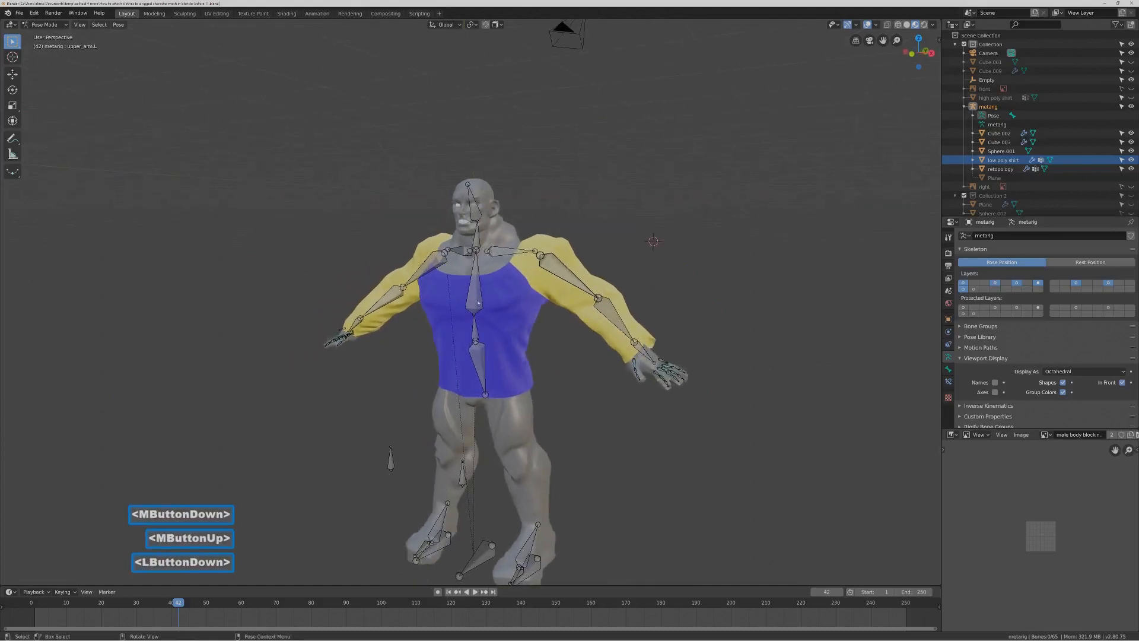
{"action": "left_click", "coordinate": [497, 299]}
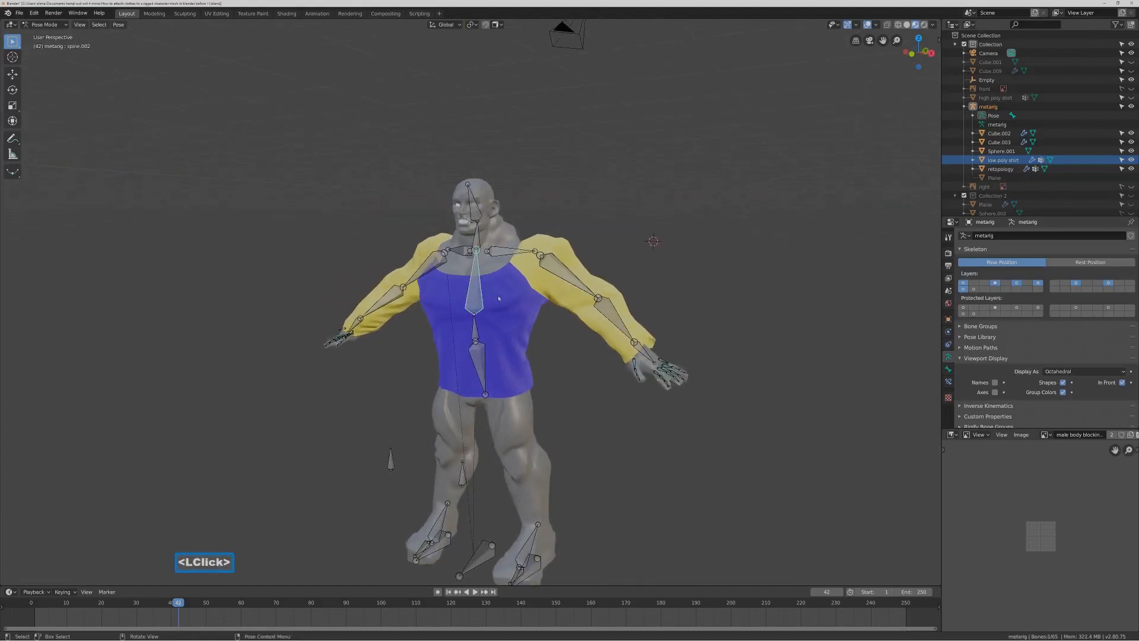
{"action": "key", "text": "r"}
{"action": "key", "text": "r"}
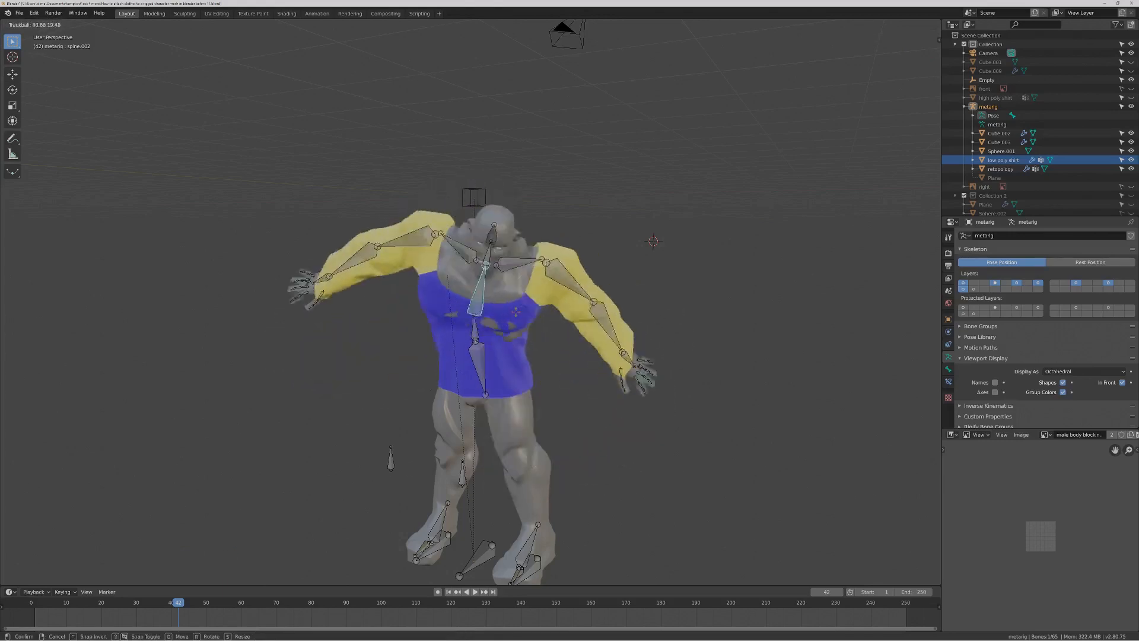
{"action": "right_click", "coordinate": [506, 295]}
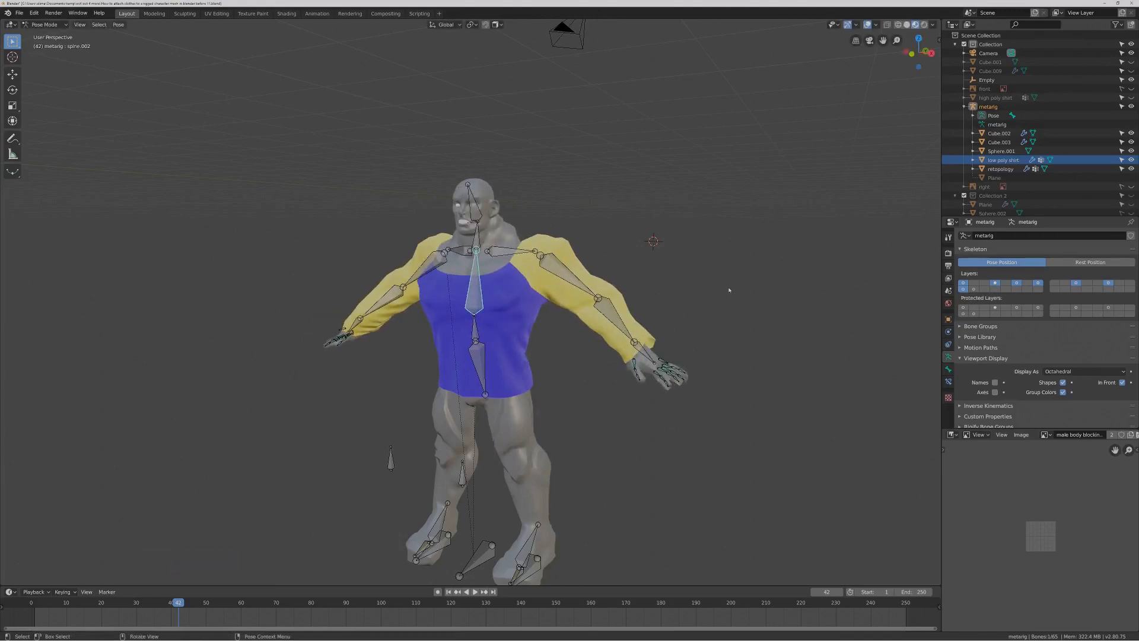
{"action": "key", "text": "Pause"}
{"action": "left_click", "coordinate": [701, 173]}
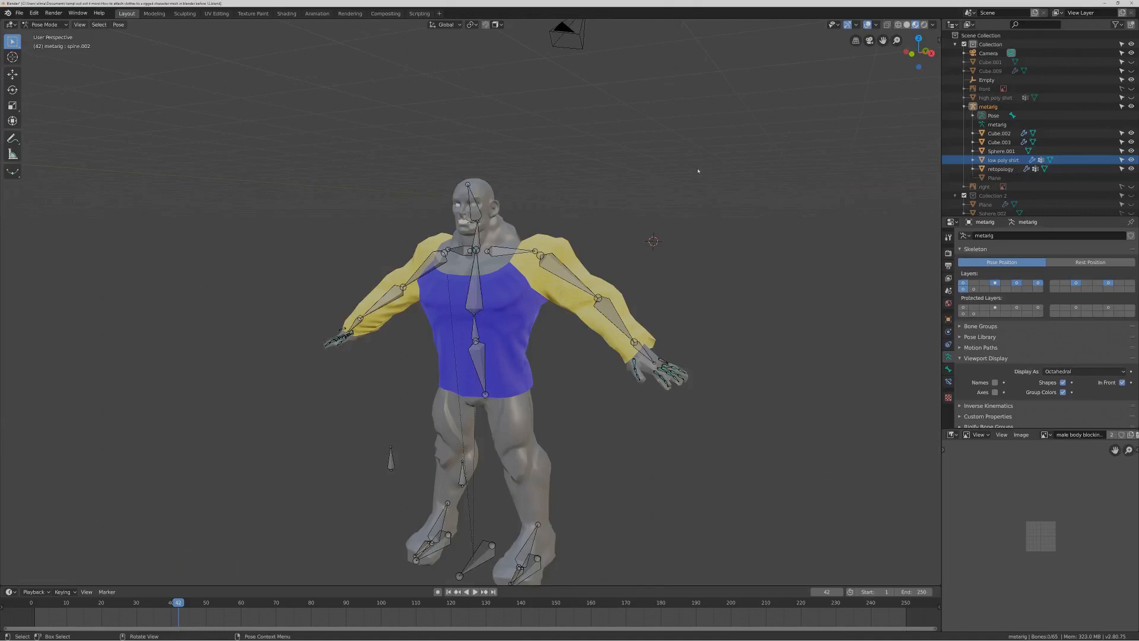
{"action": "left_click", "coordinate": [63, 24]}
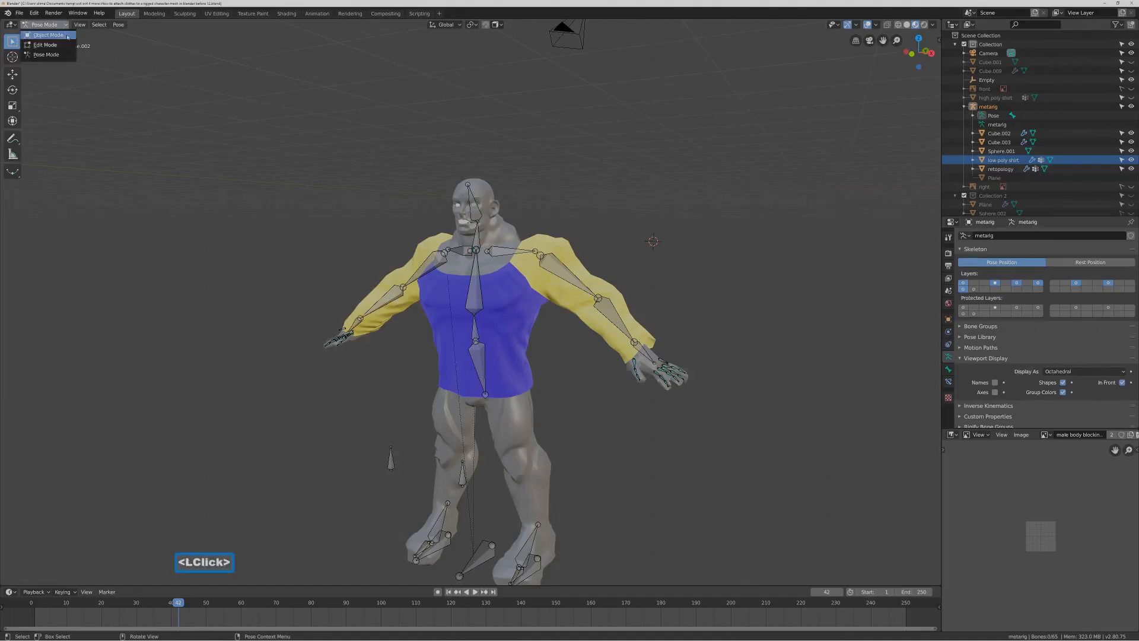
{"action": "left_click", "coordinate": [49, 35]}
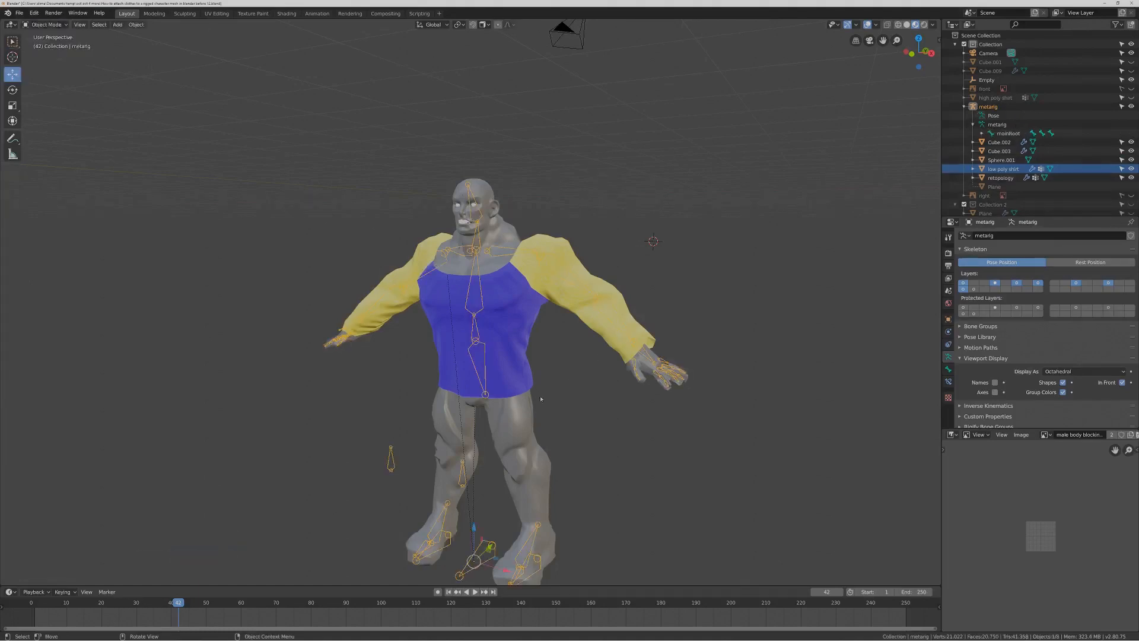
{"action": "left_click", "coordinate": [529, 406]}
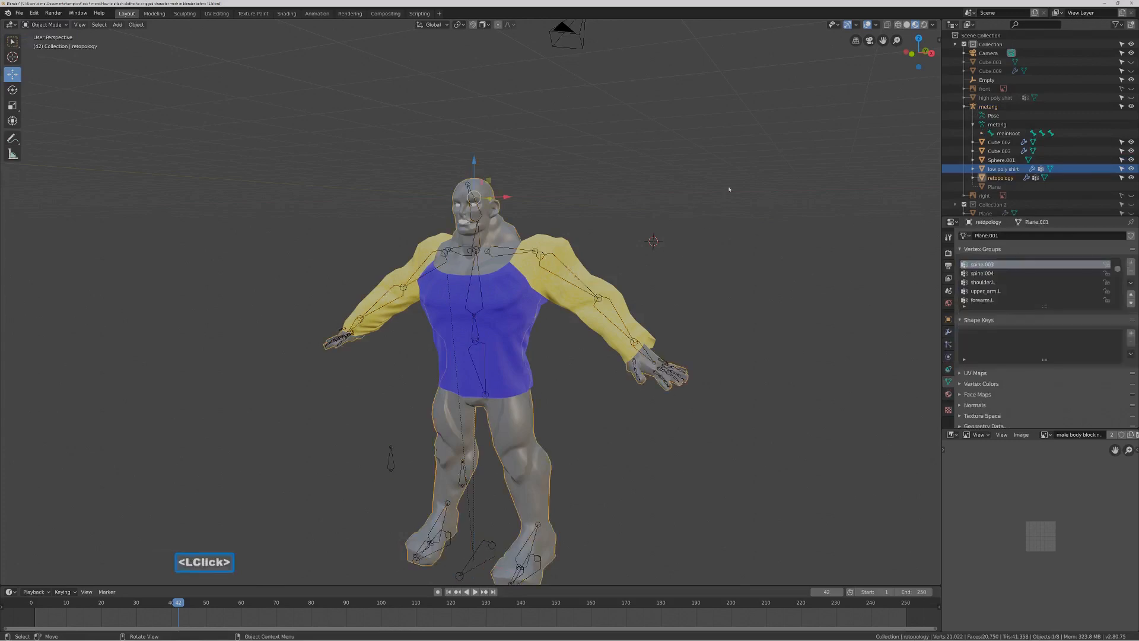
{"action": "left_click", "coordinate": [59, 24]}
{"action": "left_click", "coordinate": [62, 39]}
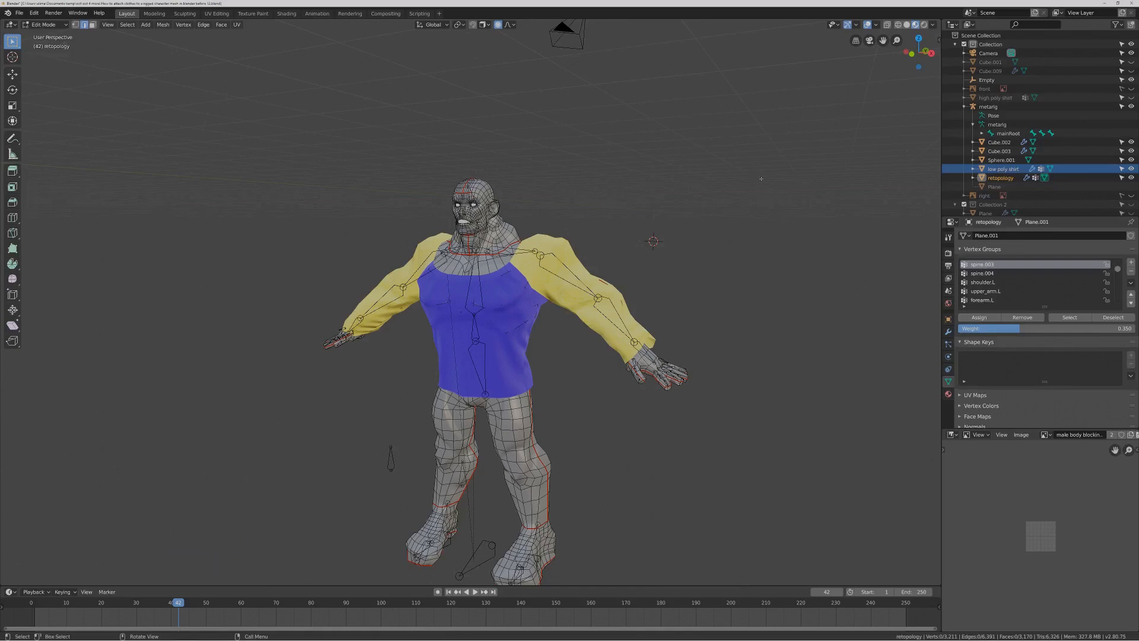
{"action": "key", "text": "Pause"}
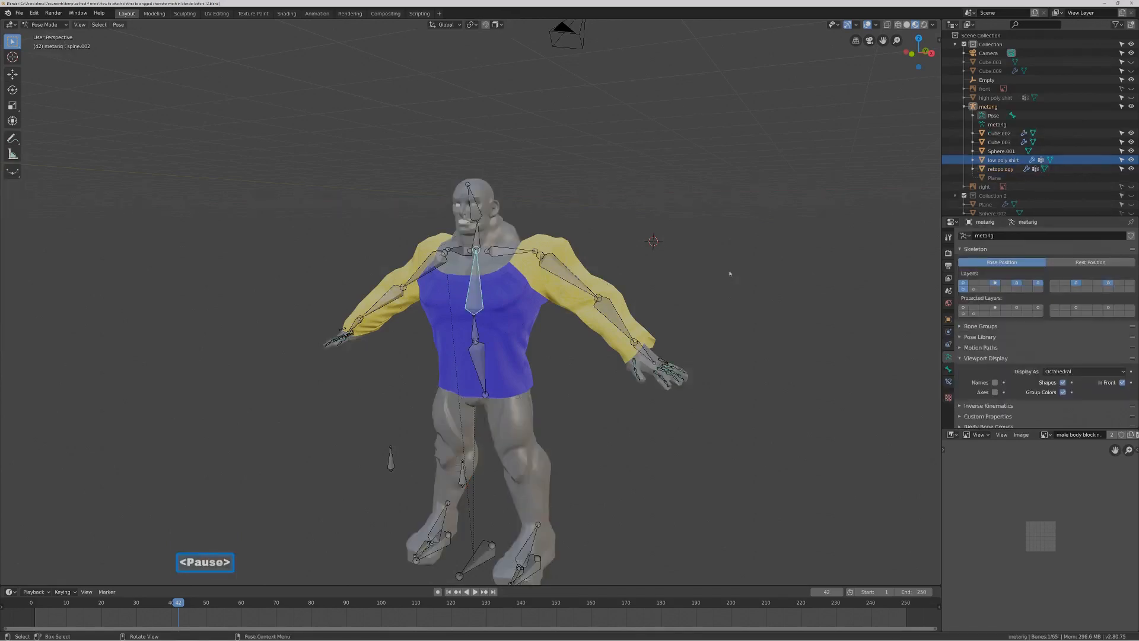
Deselect the spine bone, return to Object Mode, and open the retopology body in Edit Mode.
{"action": "left_click", "coordinate": [729, 273]}
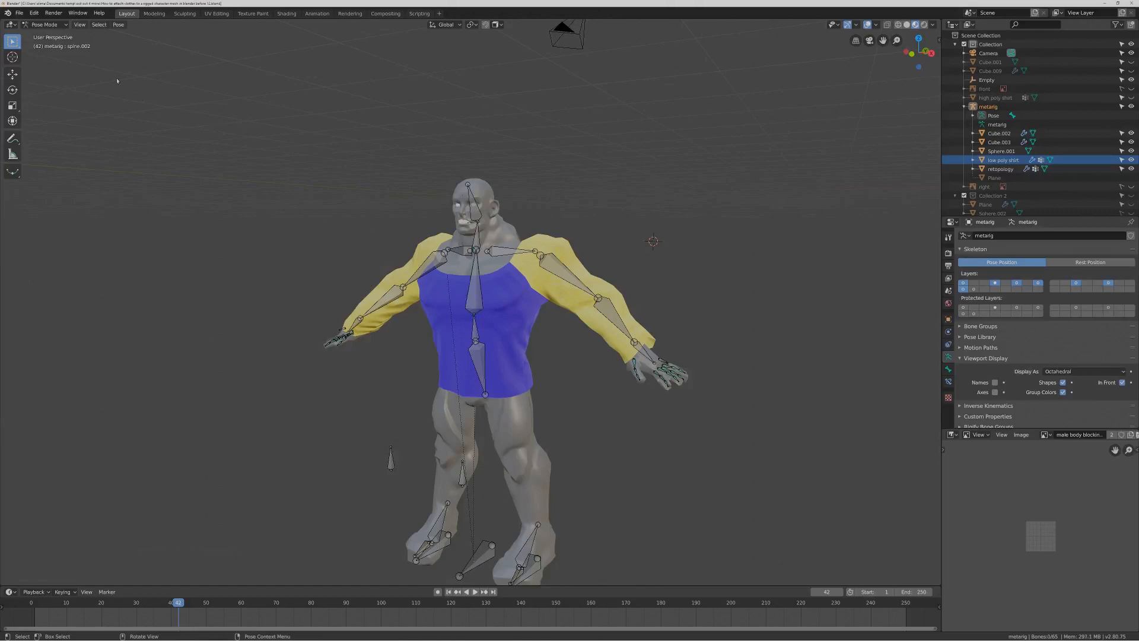
{"action": "left_click", "coordinate": [63, 28]}
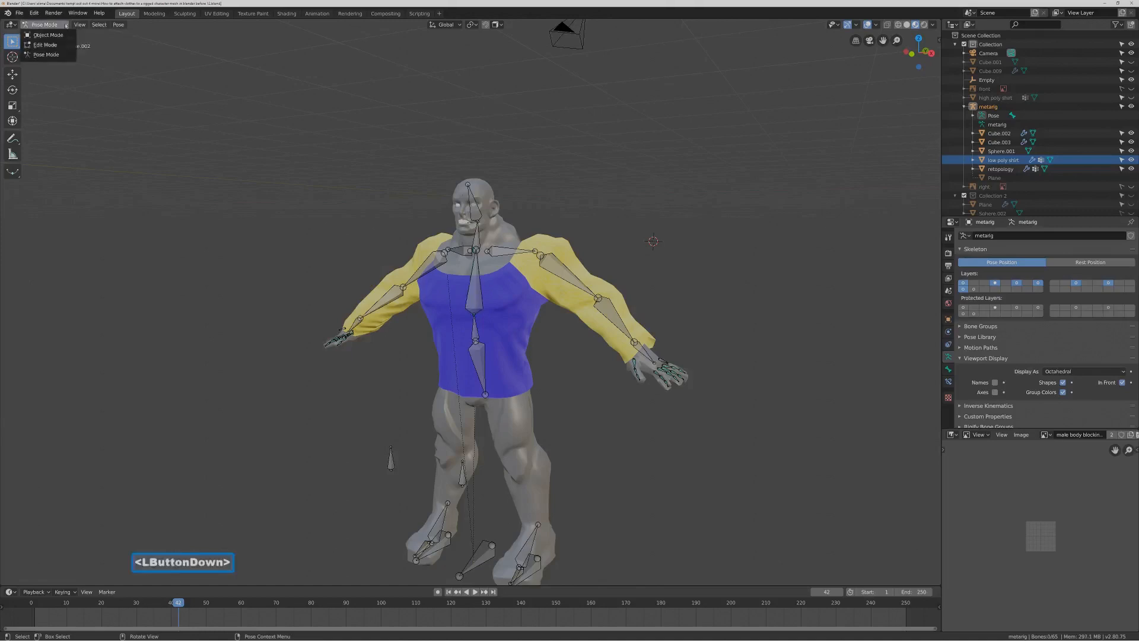
{"action": "left_click", "coordinate": [62, 34]}
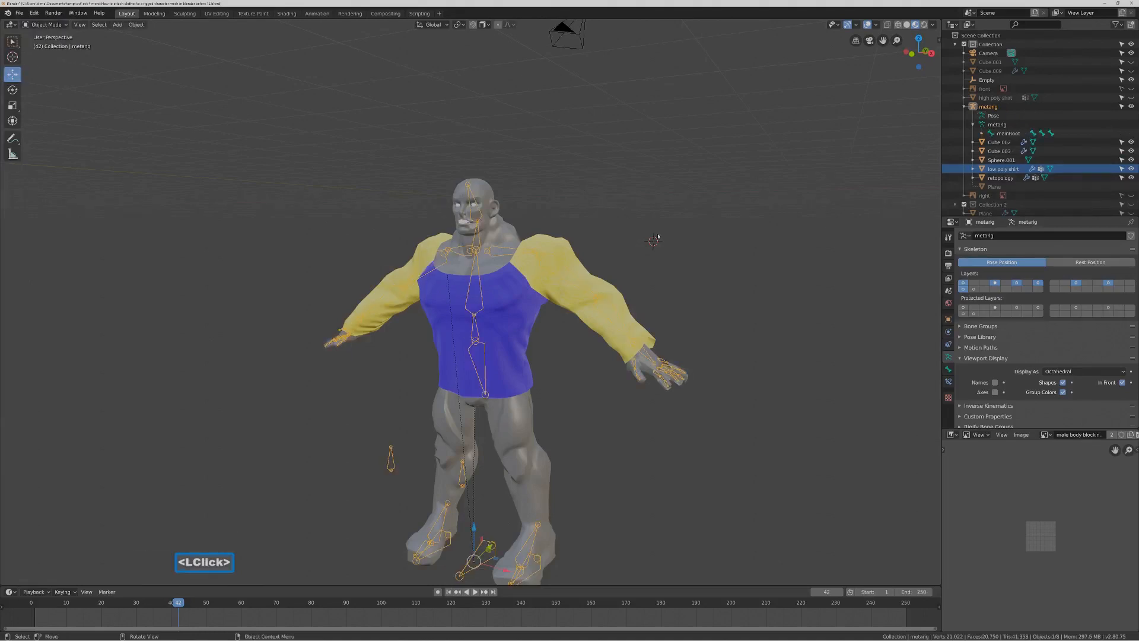
{"action": "left_click", "coordinate": [524, 421]}
{"action": "middle_click_drag", "start_coordinate": [581, 435], "coordinate": [622, 384]}
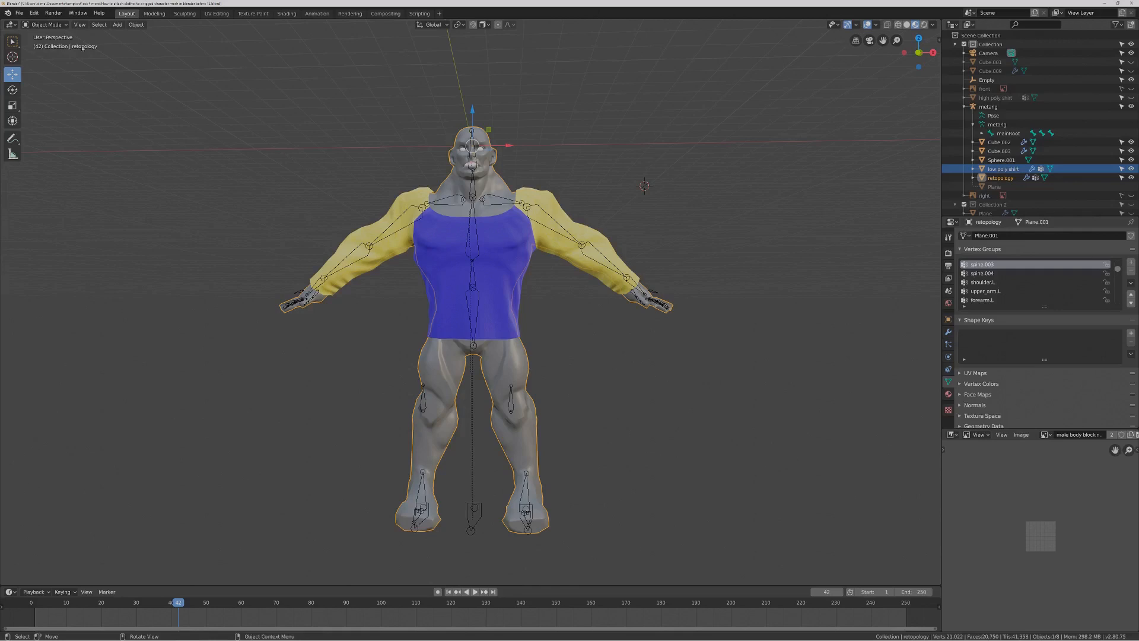
{"action": "left_click", "coordinate": [66, 25]}
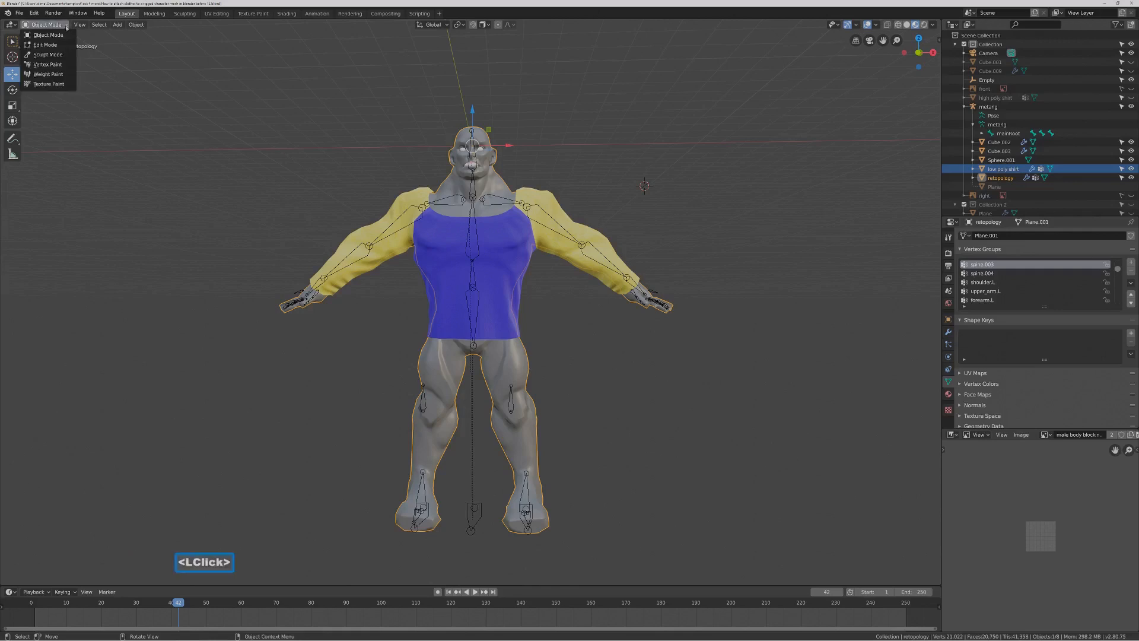
{"action": "left_click", "coordinate": [62, 43]}
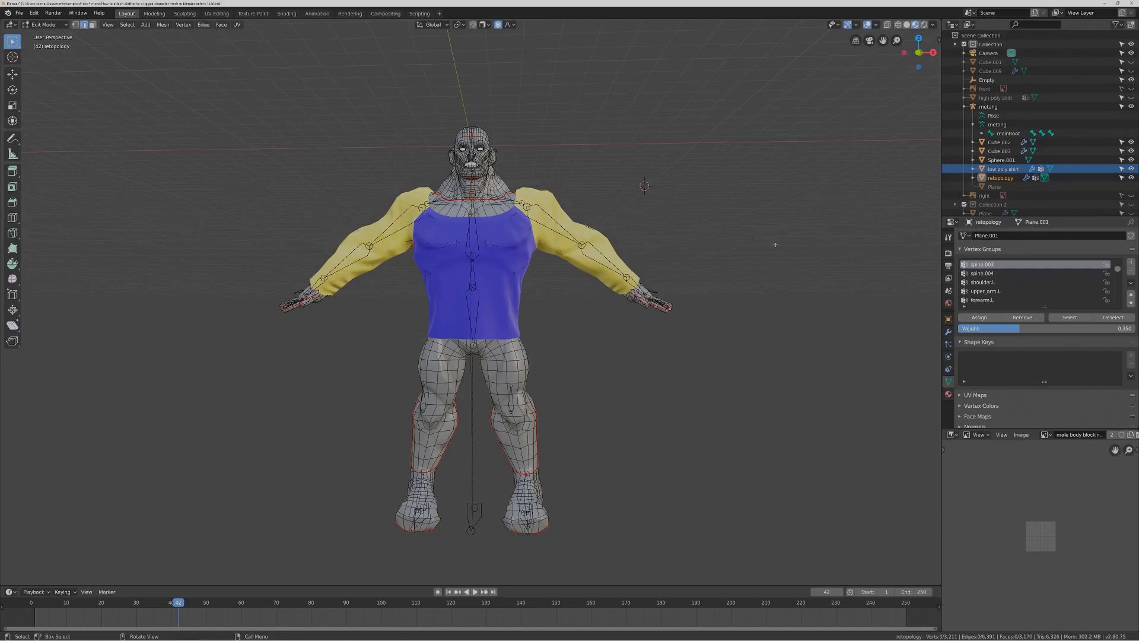
{"action": "key", "text": "Pause"}
In face select mode, circle-select the exposed faces on the front of the body's legs, feet, hands, neck and head.
{"action": "left_click", "coordinate": [91, 25]}
{"action": "middle_click_drag", "start_coordinate": [558, 121], "coordinate": [559, 120]}
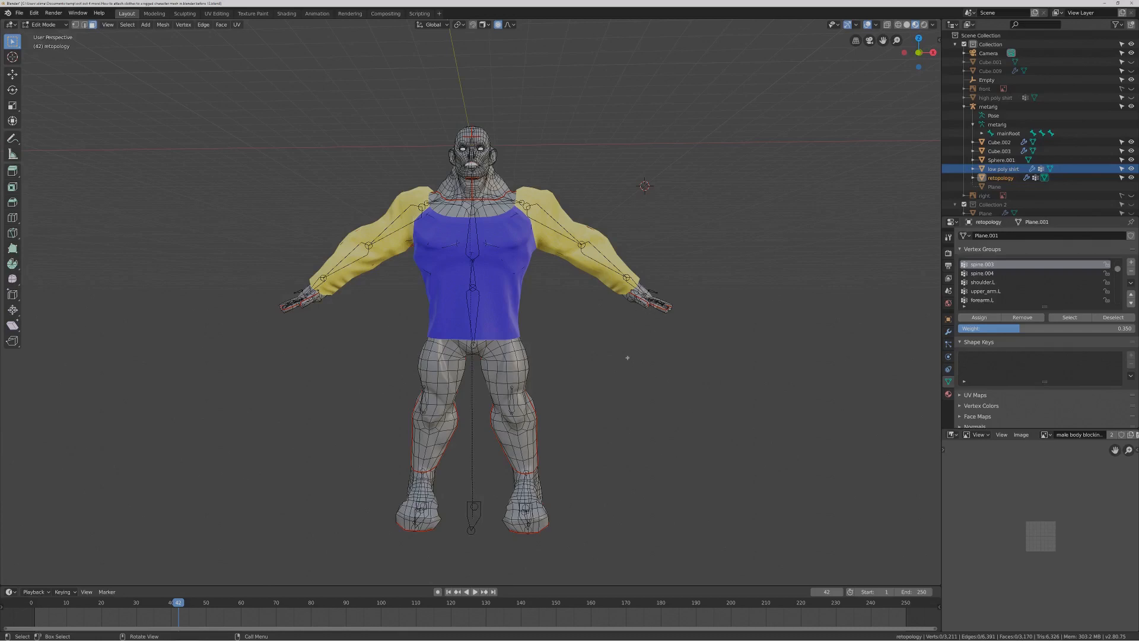
{"action": "key", "text": "c"}
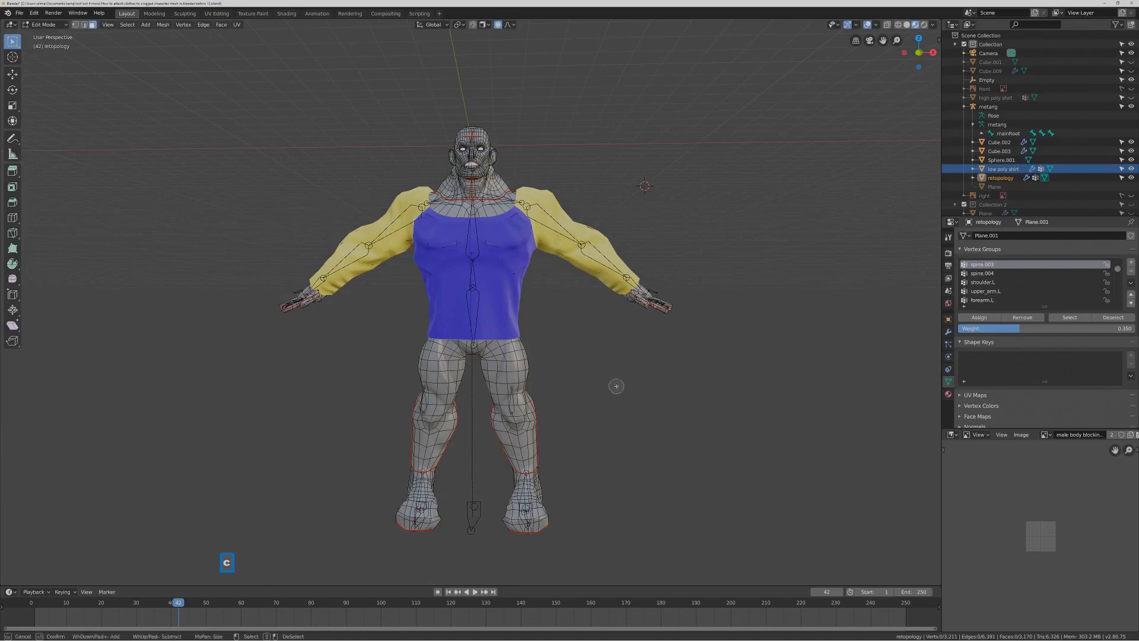
{"action": "scroll", "coordinate": [616, 386], "scroll_direction": "down", "scroll_amount": 6}
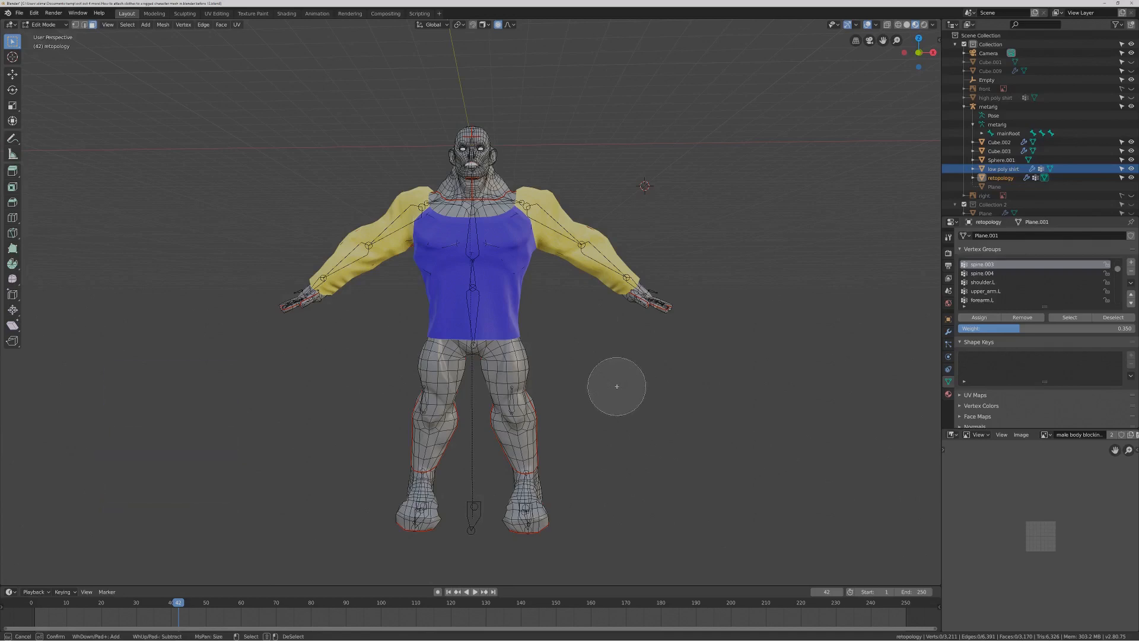
{"action": "mouse_move", "coordinate": [540, 395]}
{"action": "left_mouse_down"}
{"action": "mouse_move", "coordinate": [390, 399]}
{"action": "mouse_move", "coordinate": [553, 370]}
{"action": "mouse_move", "coordinate": [362, 450]}
{"action": "mouse_move", "coordinate": [470, 449]}
{"action": "mouse_move", "coordinate": [593, 539]}
{"action": "mouse_move", "coordinate": [465, 507]}
{"action": "mouse_move", "coordinate": [346, 496]}
{"action": "mouse_move", "coordinate": [439, 510]}
{"action": "left_mouse_up"}
{"action": "mouse_move", "coordinate": [666, 308]}
{"action": "left_mouse_down"}
{"action": "mouse_move", "coordinate": [664, 295]}
{"action": "mouse_move", "coordinate": [635, 325]}
{"action": "mouse_move", "coordinate": [674, 328]}
{"action": "left_mouse_up"}
{"action": "mouse_move", "coordinate": [477, 143]}
{"action": "left_mouse_down"}
{"action": "mouse_move", "coordinate": [449, 183]}
{"action": "mouse_move", "coordinate": [496, 184]}
{"action": "left_mouse_up"}
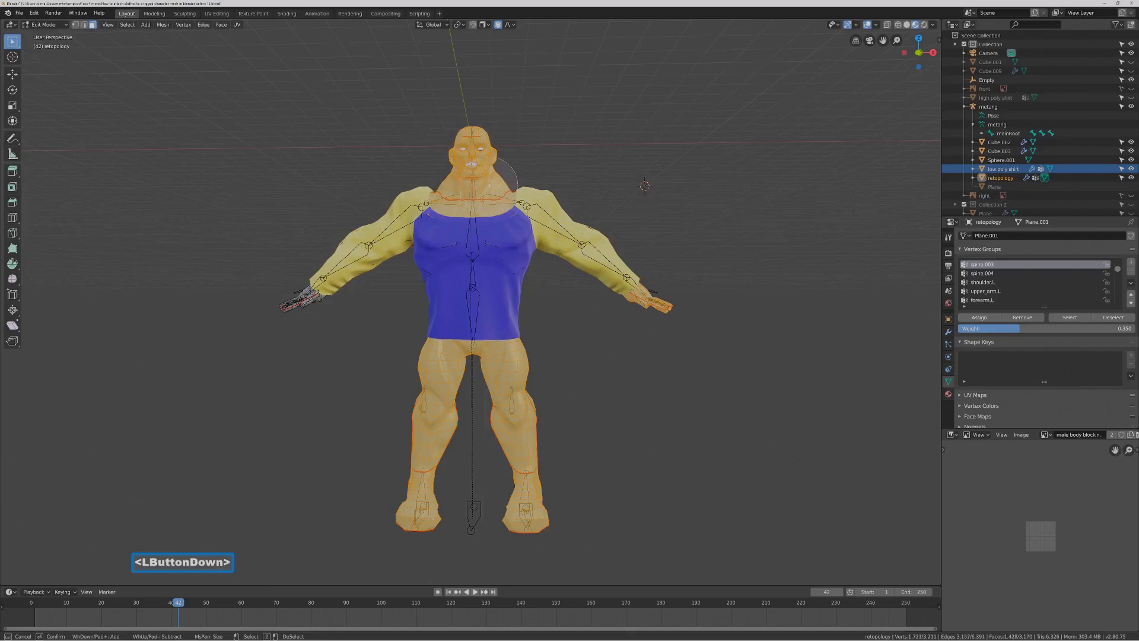
{"action": "left_click_drag", "start_coordinate": [501, 178], "coordinate": [499, 179]}
{"action": "left_click_drag", "start_coordinate": [280, 284], "coordinate": [295, 301]}
{"action": "right_click", "coordinate": [789, 237]}
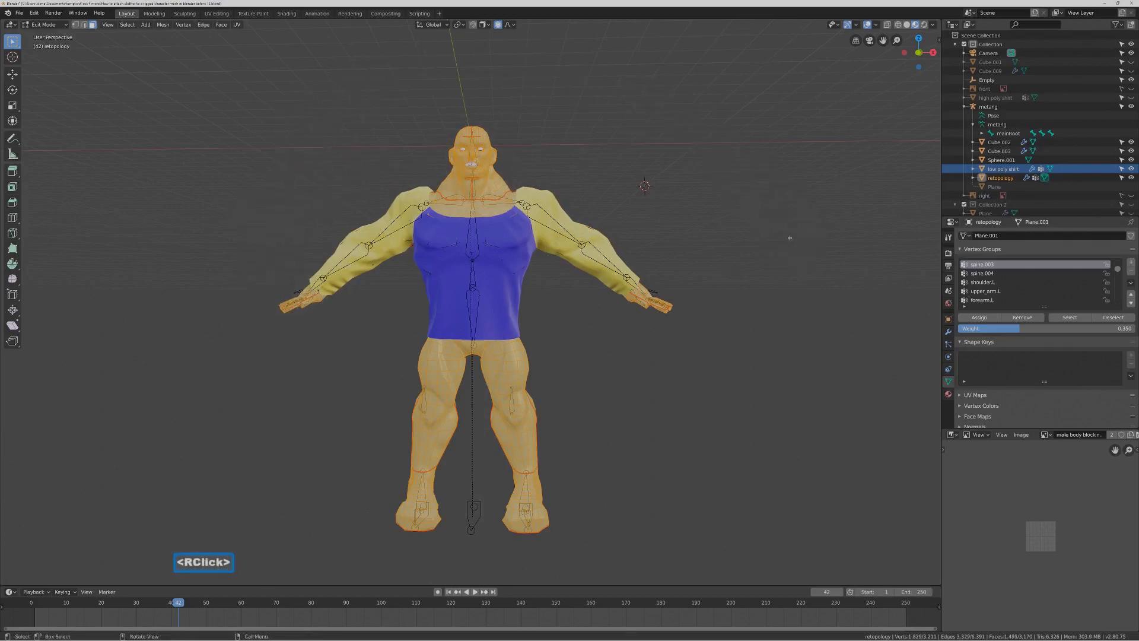
Add the exposed faces on the back of the head, neck, left hand and legs to the selection with Circle Select.
{"action": "middle_click_drag", "start_coordinate": [785, 261], "coordinate": [698, 241]}
{"action": "key", "text": "c"}
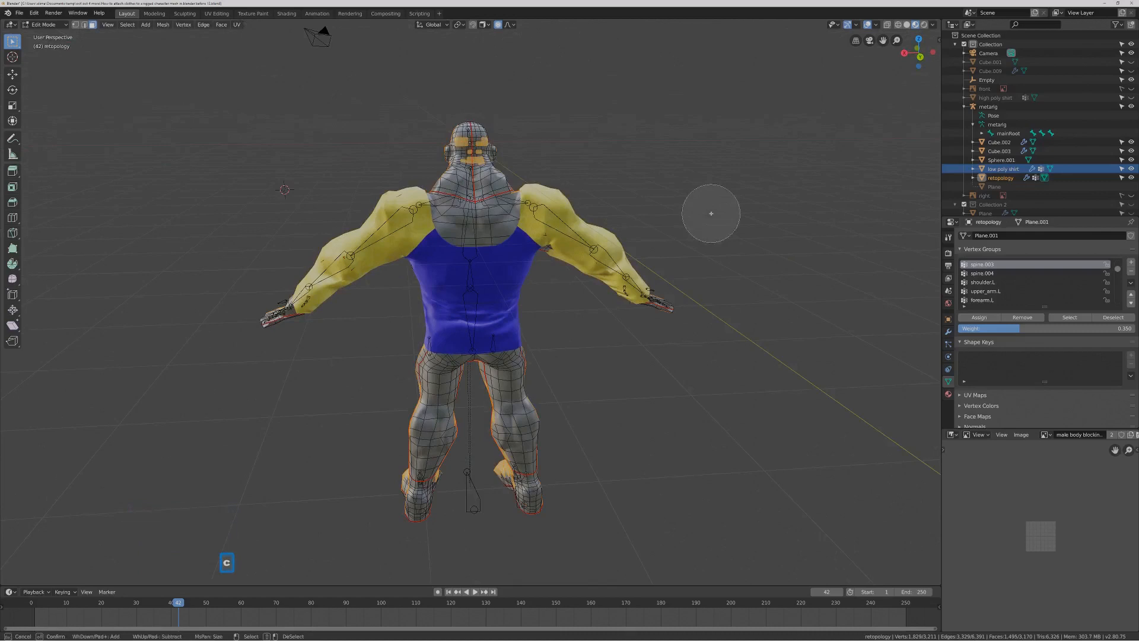
{"action": "mouse_move", "coordinate": [492, 141]}
{"action": "left_mouse_down"}
{"action": "mouse_move", "coordinate": [460, 188]}
{"action": "mouse_move", "coordinate": [463, 205]}
{"action": "mouse_move", "coordinate": [483, 208]}
{"action": "left_mouse_up"}
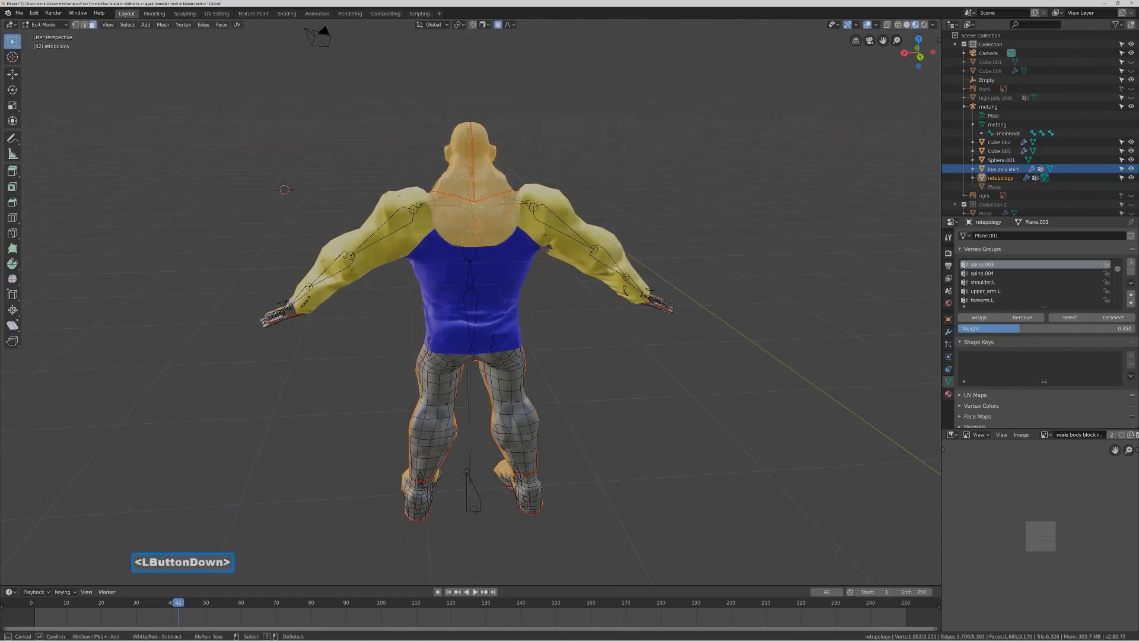
{"action": "mouse_move", "coordinate": [240, 310]}
{"action": "left_mouse_down"}
{"action": "mouse_move", "coordinate": [247, 323]}
{"action": "mouse_move", "coordinate": [275, 319]}
{"action": "left_mouse_up"}
{"action": "mouse_move", "coordinate": [415, 476]}
{"action": "left_mouse_down"}
{"action": "mouse_move", "coordinate": [468, 493]}
{"action": "mouse_move", "coordinate": [528, 424]}
{"action": "mouse_move", "coordinate": [428, 394]}
{"action": "mouse_move", "coordinate": [451, 371]}
{"action": "mouse_move", "coordinate": [493, 366]}
{"action": "mouse_move", "coordinate": [539, 388]}
{"action": "mouse_move", "coordinate": [534, 514]}
{"action": "mouse_move", "coordinate": [383, 457]}
{"action": "mouse_move", "coordinate": [439, 530]}
{"action": "mouse_move", "coordinate": [501, 518]}
{"action": "left_mouse_up"}
{"action": "right_click", "coordinate": [653, 480]}
Add the missed faces on the sides of the legs and feet and on the right hand's fingers to the selection.
{"action": "middle_click_drag", "start_coordinate": [653, 481], "coordinate": [599, 448]}
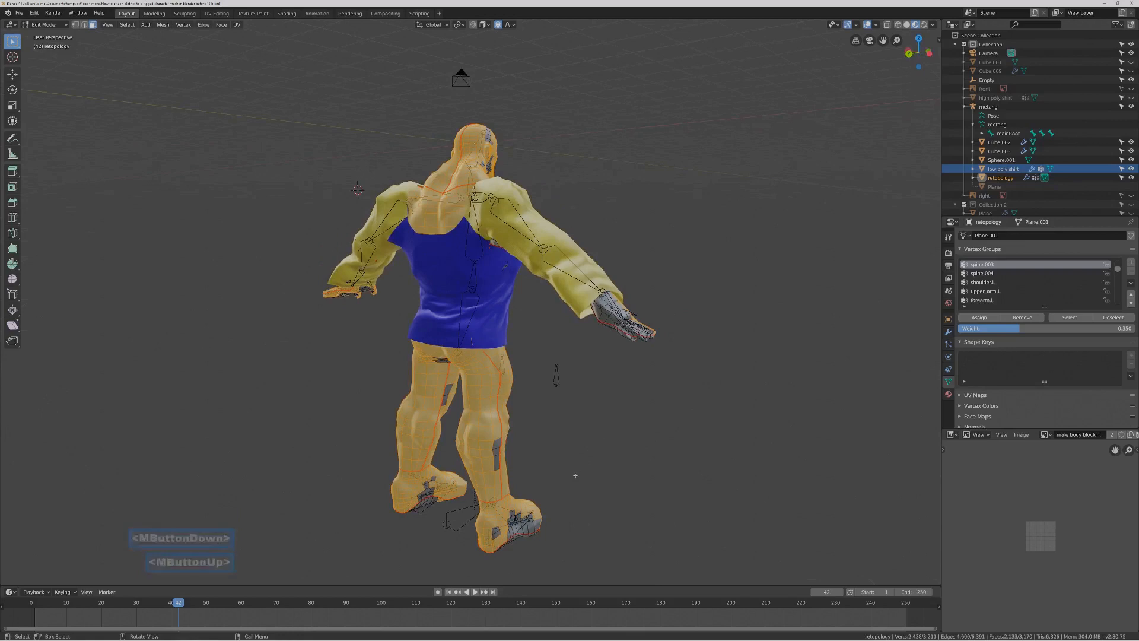
{"action": "key", "text": "c"}
{"action": "mouse_move", "coordinate": [575, 475]}
{"action": "left_mouse_down"}
{"action": "mouse_move", "coordinate": [483, 525]}
{"action": "mouse_move", "coordinate": [479, 434]}
{"action": "mouse_move", "coordinate": [430, 504]}
{"action": "mouse_move", "coordinate": [448, 415]}
{"action": "mouse_move", "coordinate": [439, 380]}
{"action": "mouse_move", "coordinate": [446, 452]}
{"action": "mouse_move", "coordinate": [350, 310]}
{"action": "mouse_move", "coordinate": [338, 322]}
{"action": "left_mouse_up"}
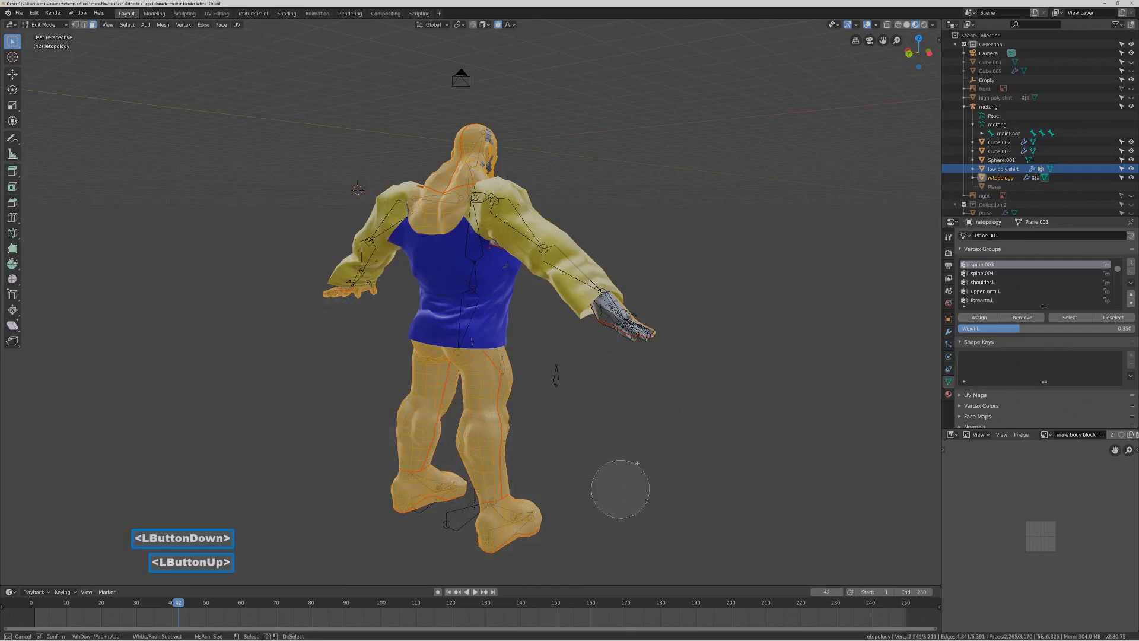
{"action": "mouse_move", "coordinate": [653, 351]}
{"action": "left_mouse_down"}
{"action": "mouse_move", "coordinate": [618, 352]}
{"action": "mouse_move", "coordinate": [643, 338]}
{"action": "mouse_move", "coordinate": [653, 348]}
{"action": "mouse_move", "coordinate": [643, 338]}
{"action": "mouse_move", "coordinate": [628, 423]}
{"action": "left_mouse_up"}
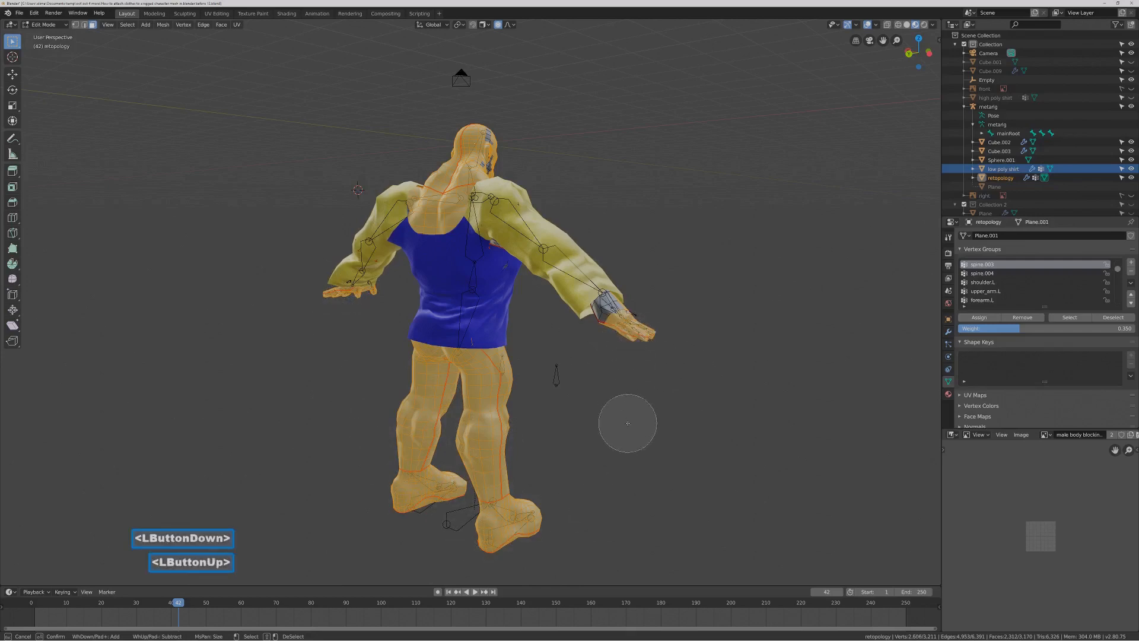
{"action": "right_click", "coordinate": [627, 423]}
From below, add the faces on the soles, the crotch, the underarm showing past the shirt and the undersides of both hands.
{"action": "middle_click_drag", "start_coordinate": [627, 423], "coordinate": [590, 420]}
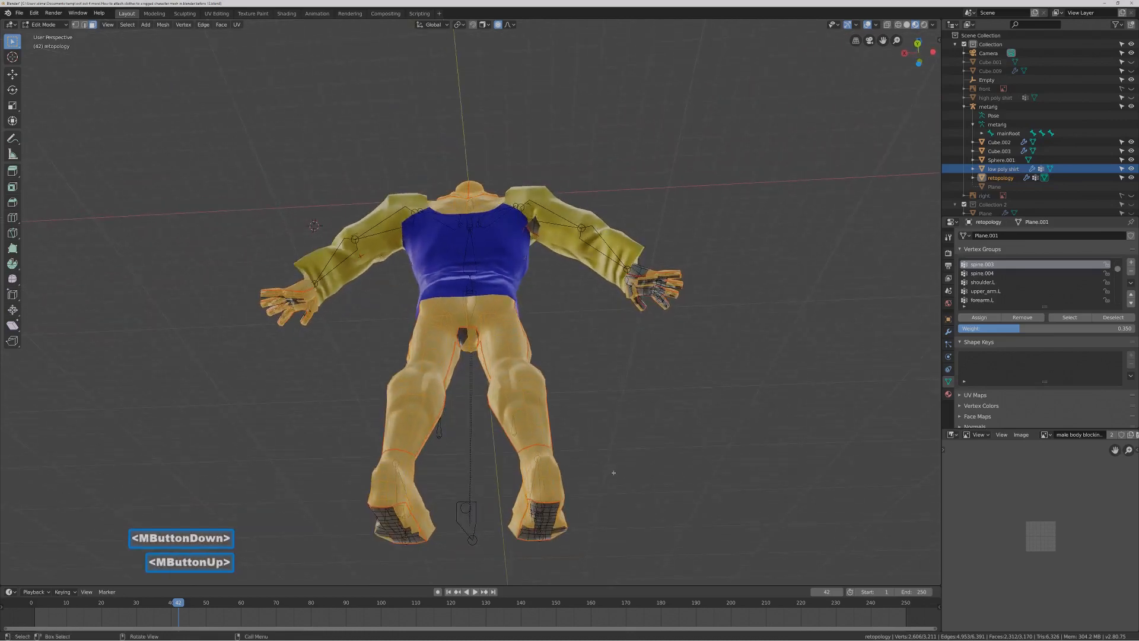
{"action": "key", "text": "c"}
{"action": "mouse_move", "coordinate": [536, 522]}
{"action": "left_mouse_down"}
{"action": "mouse_move", "coordinate": [414, 522]}
{"action": "mouse_move", "coordinate": [396, 537]}
{"action": "mouse_move", "coordinate": [463, 339]}
{"action": "mouse_move", "coordinate": [643, 336]}
{"action": "mouse_move", "coordinate": [659, 293]}
{"action": "mouse_move", "coordinate": [691, 325]}
{"action": "left_mouse_up"}
{"action": "right_click", "coordinate": [700, 332]}
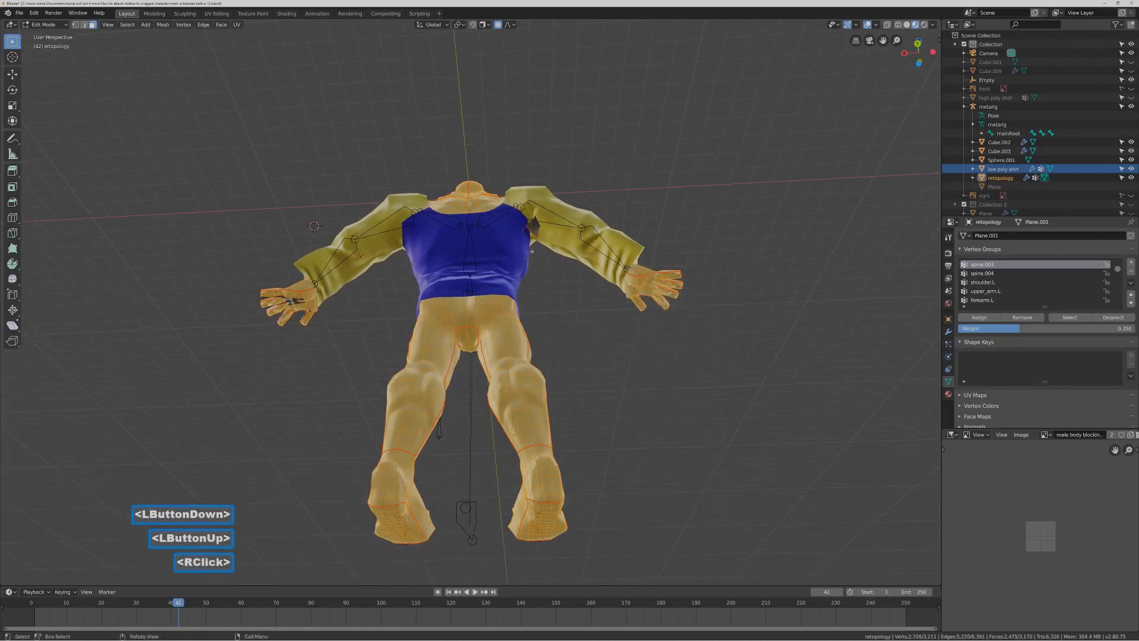
{"action": "key", "text": "c"}
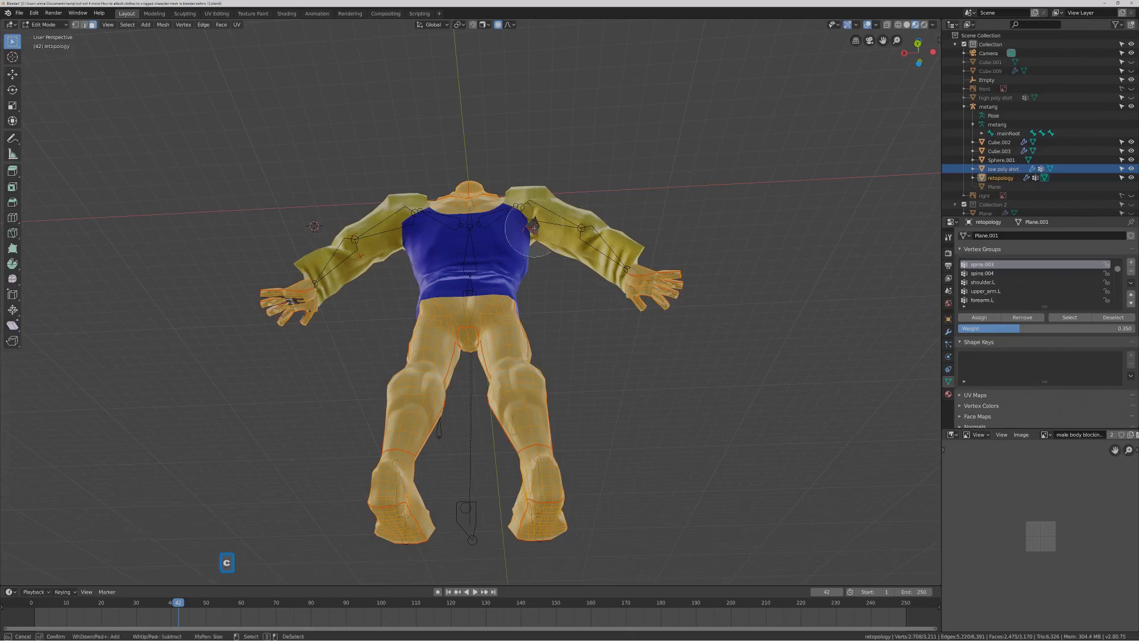
{"action": "left_click", "coordinate": [534, 227]}
{"action": "left_click_drag", "start_coordinate": [278, 303], "coordinate": [290, 315]}
{"action": "right_click", "coordinate": [741, 373]}
Add the unselected faces on both sides of the head and neck to the selection with Circle Select.
{"action": "middle_click_drag", "start_coordinate": [768, 286], "coordinate": [646, 283]}
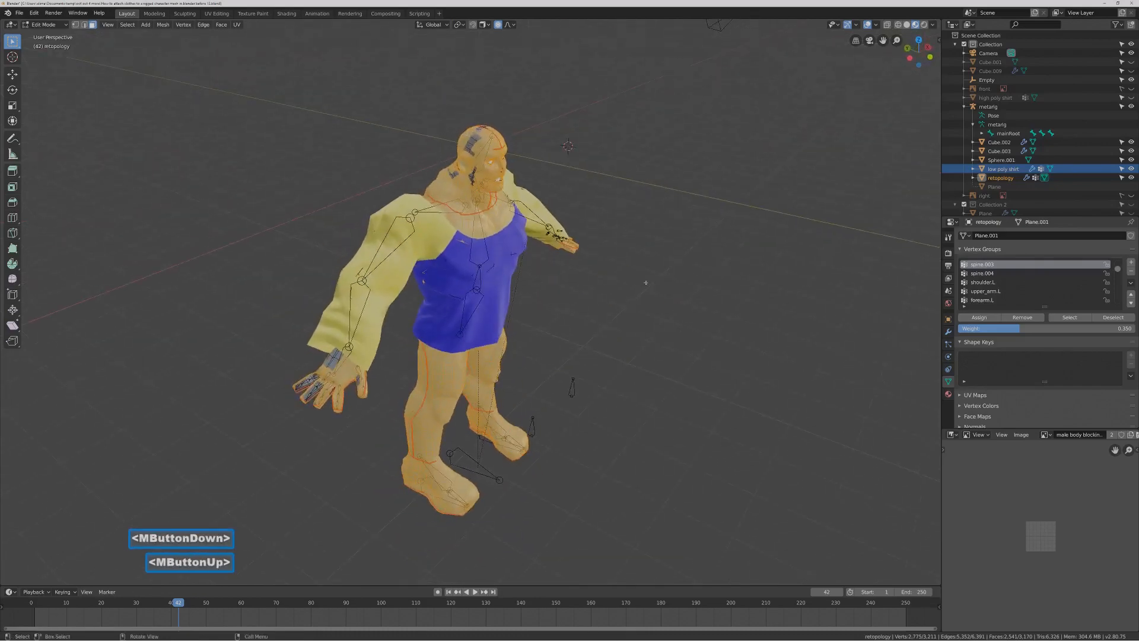
{"action": "key", "text": "c"}
{"action": "left_click", "coordinate": [466, 164]}
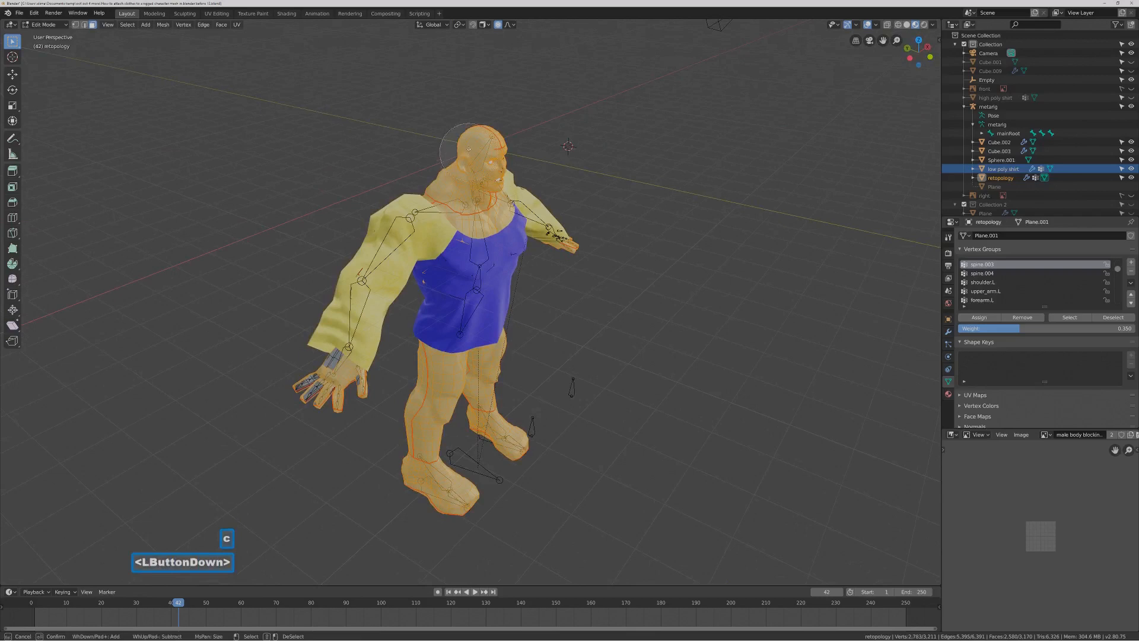
{"action": "right_click", "coordinate": [468, 148]}
{"action": "middle_click_drag", "start_coordinate": [474, 154], "coordinate": [640, 245]}
{"action": "key", "text": "c"}
{"action": "left_click", "coordinate": [433, 163]}
{"action": "left_click", "coordinate": [439, 179]}
Add the remaining faces between the left hand's fingers and on the feet to the selection.
{"action": "middle_click_drag", "start_coordinate": [652, 163], "coordinate": [692, 410]}
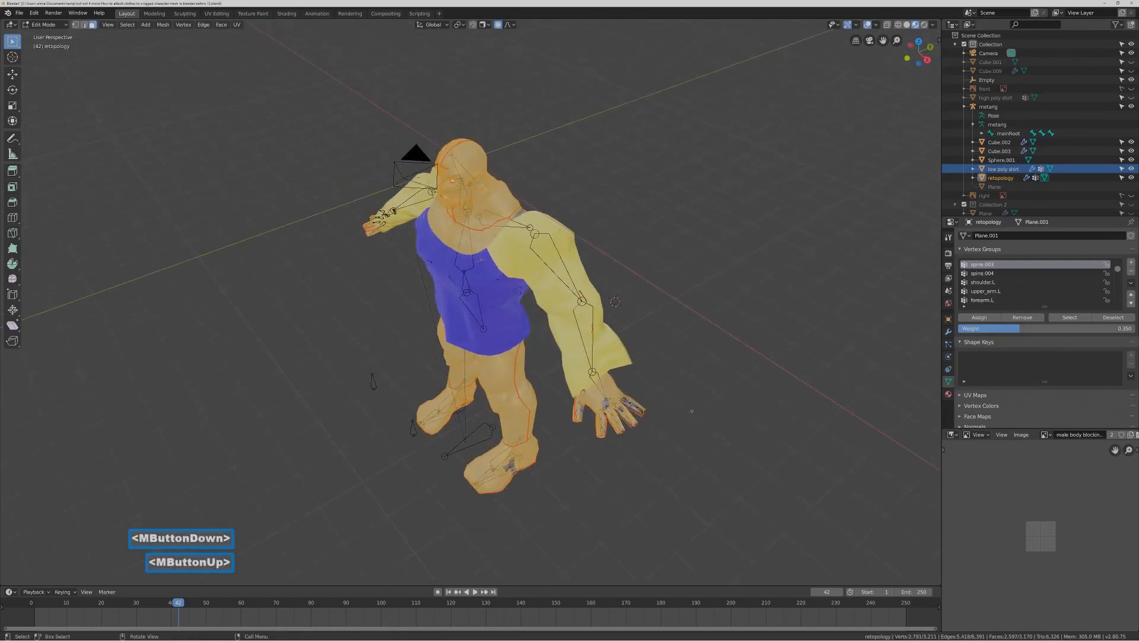
{"action": "key", "text": "c"}
{"action": "mouse_move", "coordinate": [647, 424]}
{"action": "left_mouse_down"}
{"action": "mouse_move", "coordinate": [589, 438]}
{"action": "mouse_move", "coordinate": [517, 486]}
{"action": "mouse_move", "coordinate": [687, 470]}
{"action": "left_mouse_up"}
{"action": "right_click", "coordinate": [690, 472]}
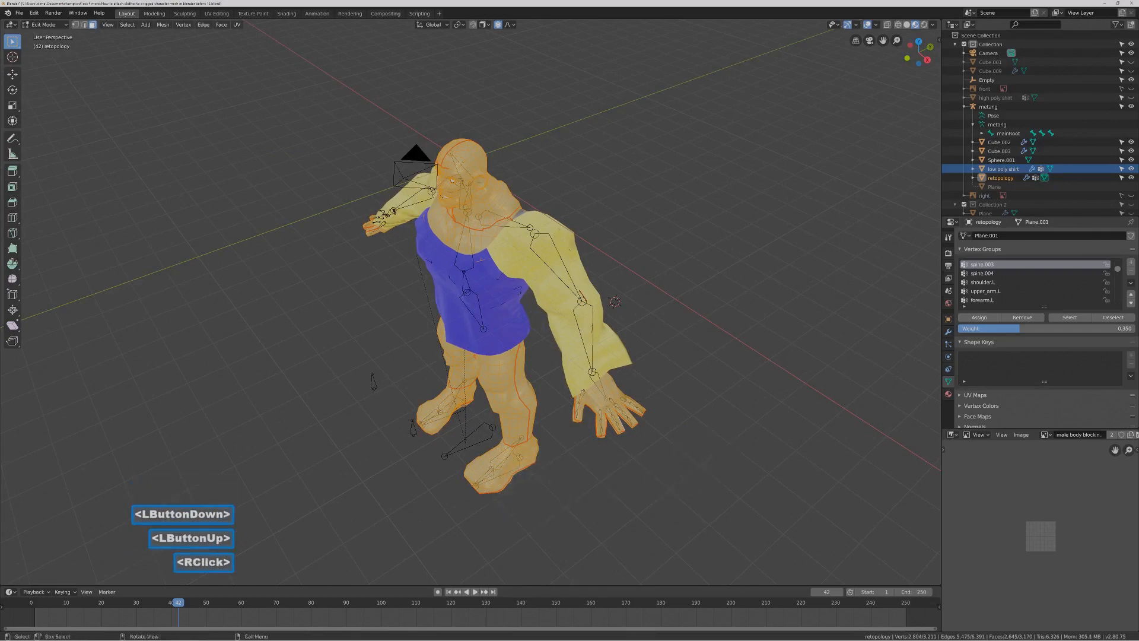
{"action": "key", "text": "c"}
{"action": "left_click", "coordinate": [455, 412]}
{"action": "right_click", "coordinate": [712, 479]}
Add the last missed faces along the inner edge of the foot to the selection and return to a front view.
{"action": "mouse_move", "coordinate": [742, 397]}
{"action": "middle_mouse_down"}
{"action": "mouse_move", "coordinate": [685, 385]}
{"action": "mouse_move", "coordinate": [687, 351]}
{"action": "mouse_move", "coordinate": [700, 343]}
{"action": "middle_mouse_up"}
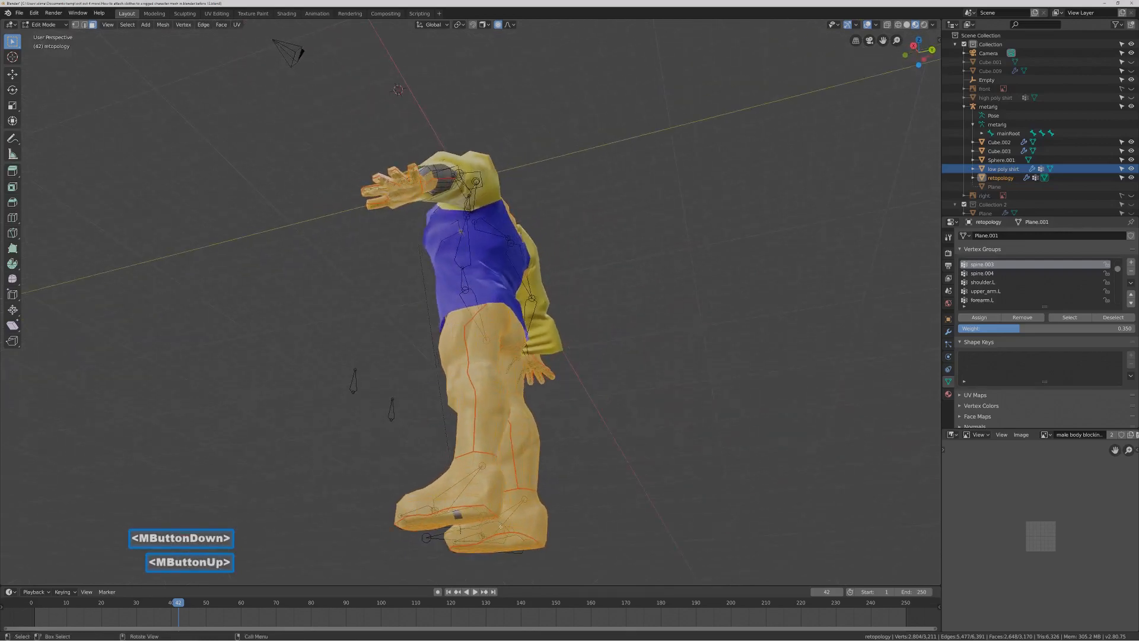
{"action": "key", "text": "c"}
{"action": "left_click", "coordinate": [457, 515]}
{"action": "right_click", "coordinate": [701, 477]}
{"action": "middle_click_drag", "start_coordinate": [648, 362], "coordinate": [741, 378]}
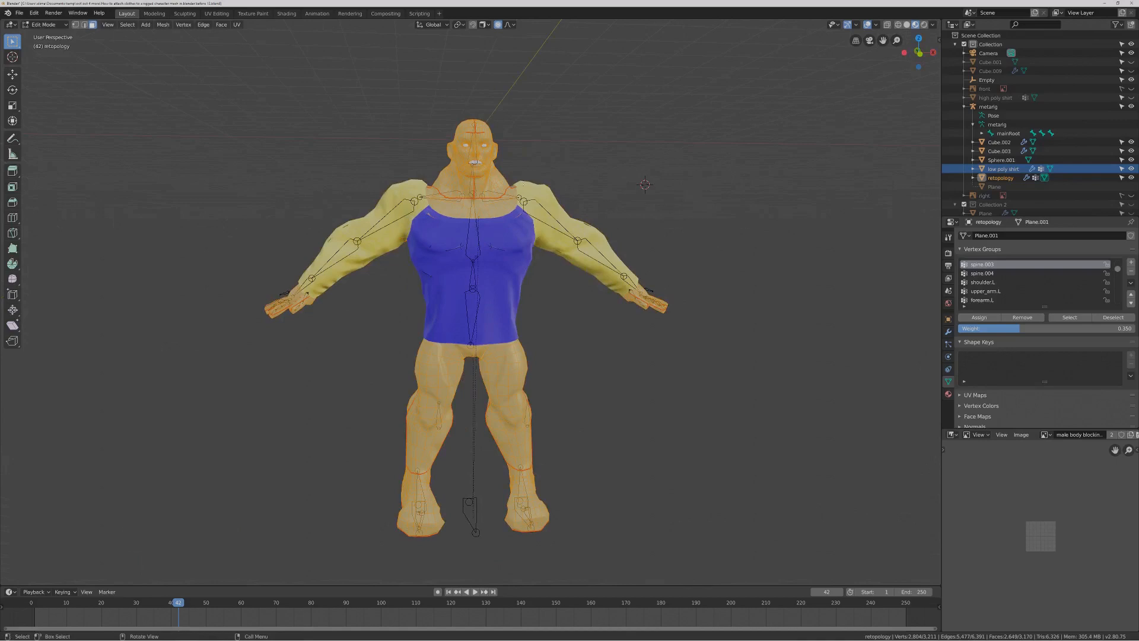
Add the last missed exposed faces to the selection, and invert it so only the body faces under the shirt are selected.
{"action": "key", "text": "c"}
{"action": "left_click", "coordinate": [523, 170]}
{"action": "right_click", "coordinate": [738, 213]}
{"action": "middle_click_drag", "start_coordinate": [775, 289], "coordinate": [771, 292]}
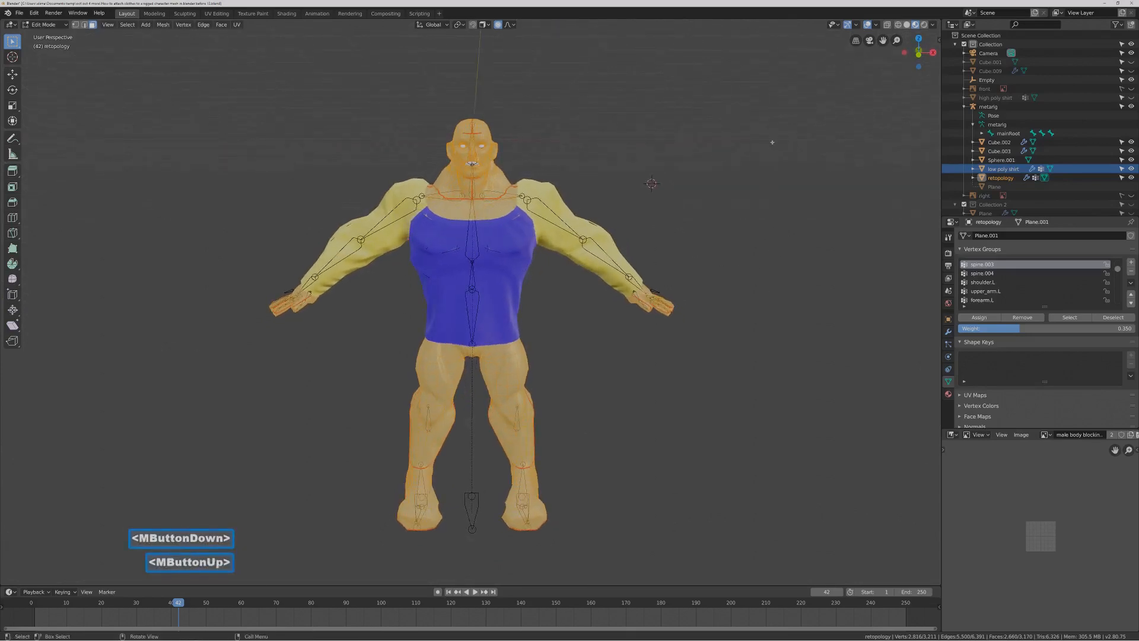
{"action": "key", "text": "Pause"}
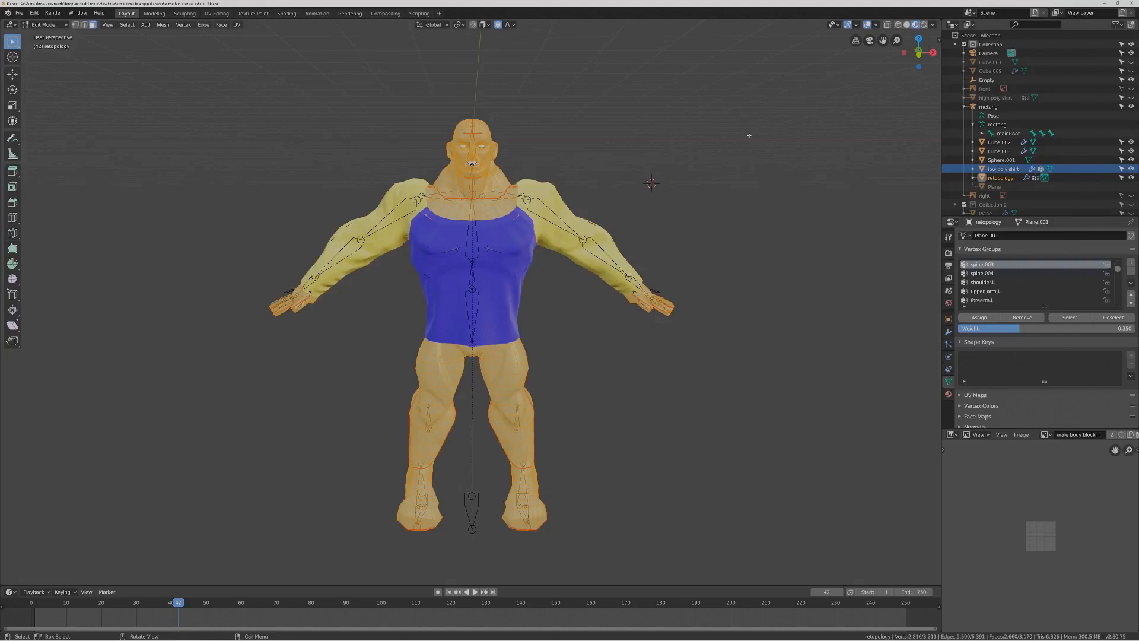
{"action": "key", "text": "ctrl"}
{"action": "key", "text": "ctrl+i"}
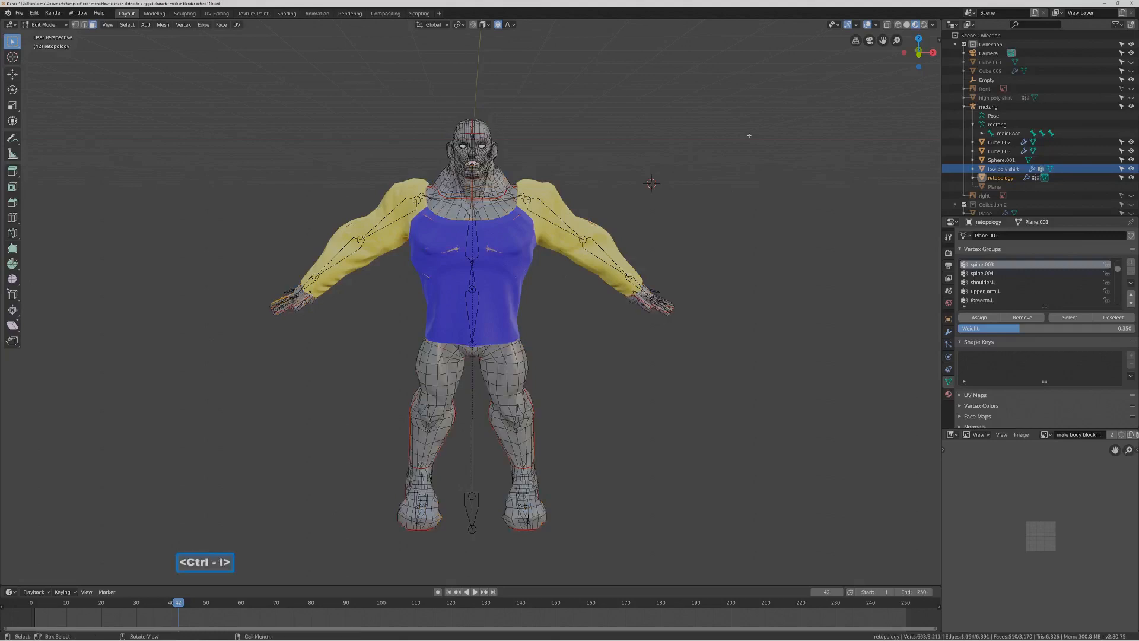
Switch to wireframe shading and deselect the stray faces on the head with Circle Select.
{"action": "key", "text": "z"}
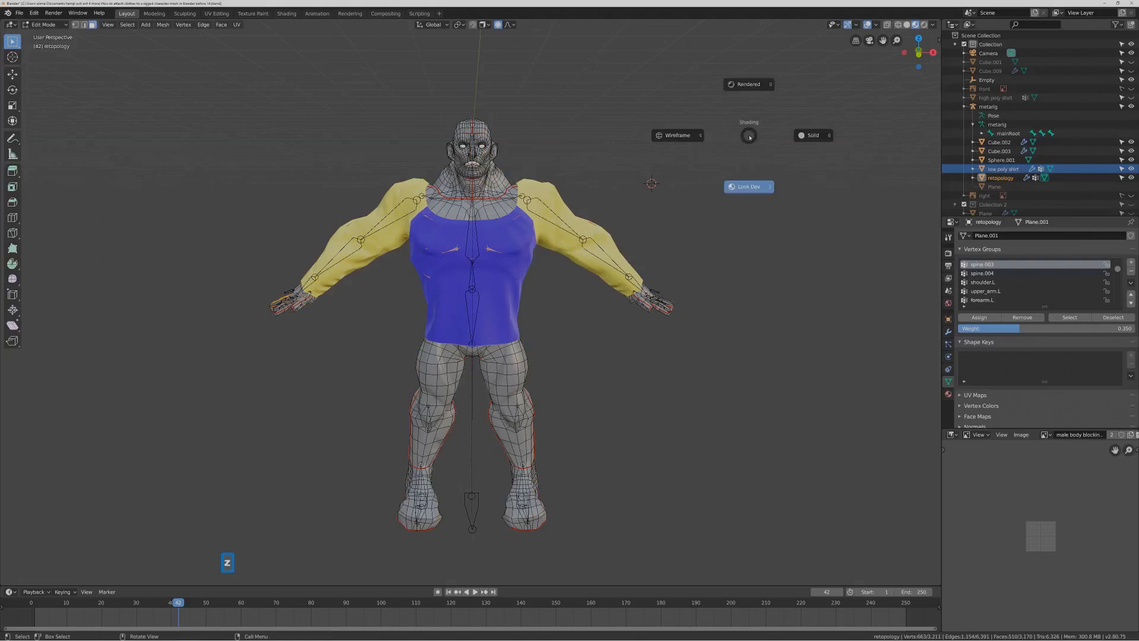
{"action": "left_click", "coordinate": [691, 136]}
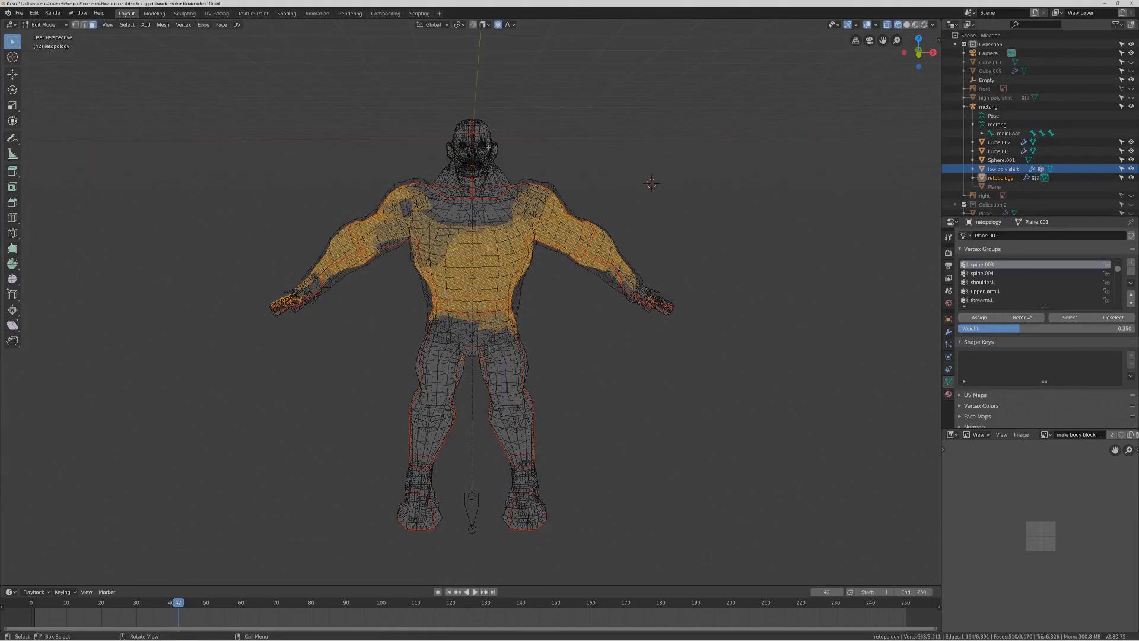
{"action": "key", "text": "c"}
{"action": "mouse_move", "coordinate": [492, 140]}
{"action": "middle_mouse_down"}
{"action": "mouse_move", "coordinate": [463, 152]}
{"action": "mouse_move", "coordinate": [482, 156]}
{"action": "mouse_move", "coordinate": [475, 149]}
{"action": "middle_mouse_up"}
{"action": "right_click", "coordinate": [475, 149]}
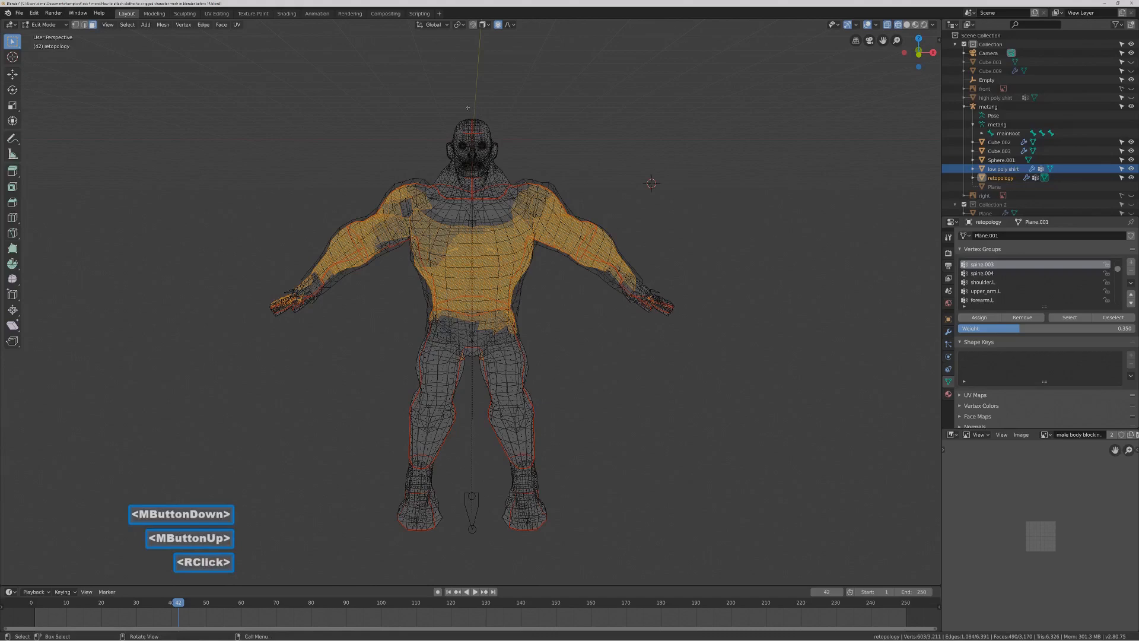
Deselect the stray faces on both hands and around the crotch and upper legs with Circle Select.
{"action": "mouse_move", "coordinate": [309, 330]}
{"action": "middle_mouse_down"}
{"action": "mouse_move", "coordinate": [320, 329]}
{"action": "mouse_move", "coordinate": [286, 293]}
{"action": "mouse_move", "coordinate": [268, 328]}
{"action": "middle_mouse_up"}
{"action": "key", "text": "c"}
{"action": "mouse_move", "coordinate": [444, 358]}
{"action": "middle_mouse_down"}
{"action": "mouse_move", "coordinate": [473, 357]}
{"action": "mouse_move", "coordinate": [488, 376]}
{"action": "middle_mouse_up"}
{"action": "right_click", "coordinate": [631, 407]}
{"action": "mouse_move", "coordinate": [640, 400]}
{"action": "middle_mouse_down"}
{"action": "mouse_move", "coordinate": [630, 387]}
{"action": "mouse_move", "coordinate": [621, 395]}
{"action": "mouse_move", "coordinate": [665, 342]}
{"action": "mouse_move", "coordinate": [651, 295]}
{"action": "middle_mouse_up"}
{"action": "key", "text": "c"}
{"action": "right_click", "coordinate": [693, 336]}
From an angled view, add the missed faces on the torso's side and around the underarm to the selection.
{"action": "middle_click_drag", "start_coordinate": [674, 333], "coordinate": [520, 252]}
{"action": "key", "text": "c"}
{"action": "left_click", "coordinate": [505, 249]}
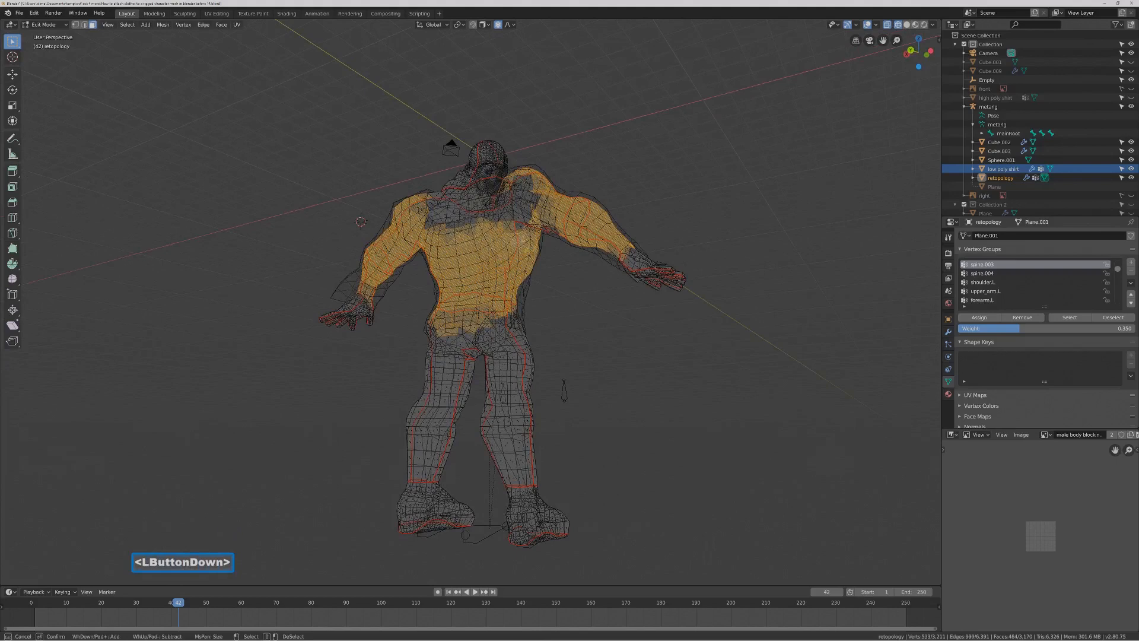
{"action": "left_click_drag", "start_coordinate": [545, 265], "coordinate": [551, 253]}
{"action": "left_click", "coordinate": [540, 225]}
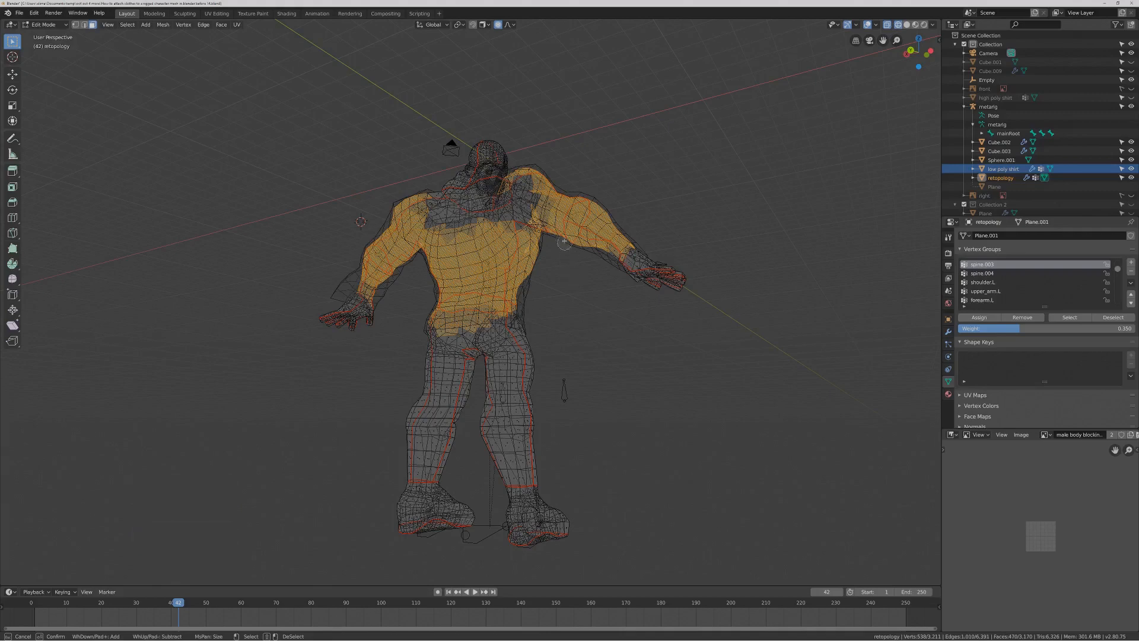
{"action": "mouse_move", "coordinate": [561, 195]}
{"action": "left_mouse_down"}
{"action": "mouse_move", "coordinate": [548, 203]}
{"action": "mouse_move", "coordinate": [555, 239]}
{"action": "left_mouse_up"}
From behind, add the unselected faces at the underarms and along the sides of the back to the selection.
{"action": "middle_click_drag", "start_coordinate": [555, 239], "coordinate": [595, 312]}
{"action": "key", "text": "c"}
{"action": "left_click_drag", "start_coordinate": [561, 235], "coordinate": [529, 235]}
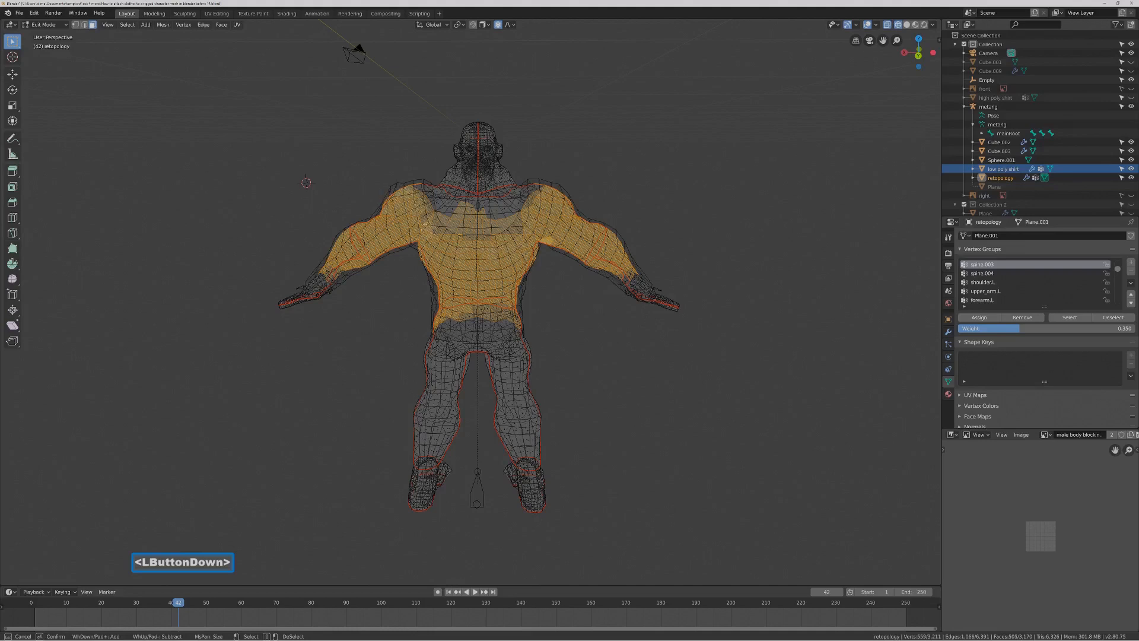
{"action": "left_click", "coordinate": [426, 223]}
{"action": "left_click", "coordinate": [439, 262]}
{"action": "double_click", "coordinate": [441, 265]}
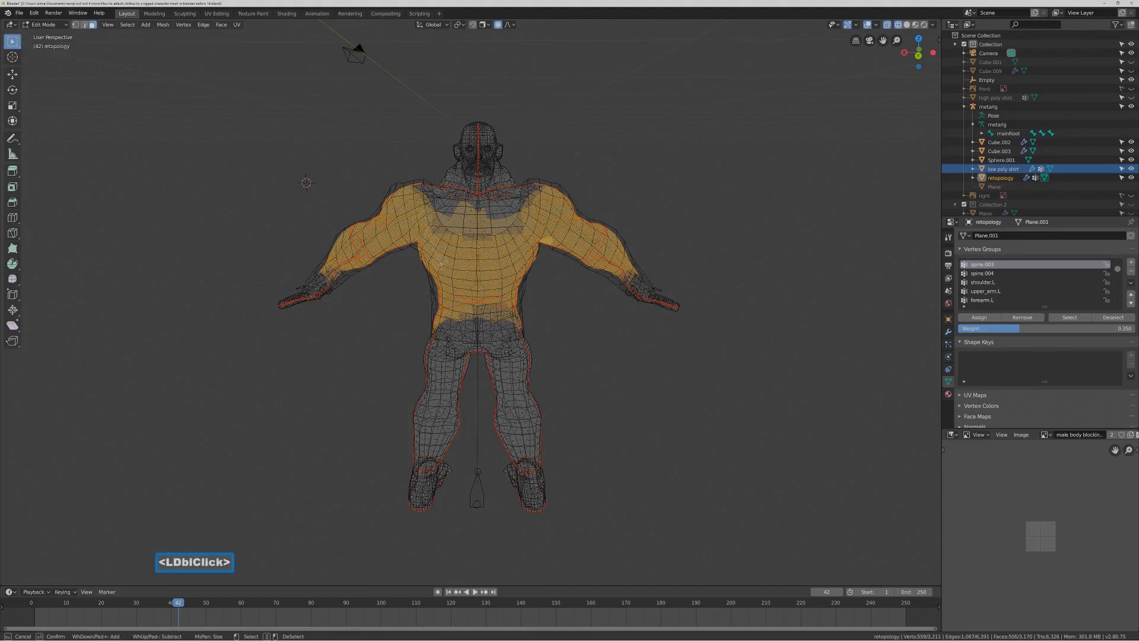
{"action": "right_click", "coordinate": [683, 393]}
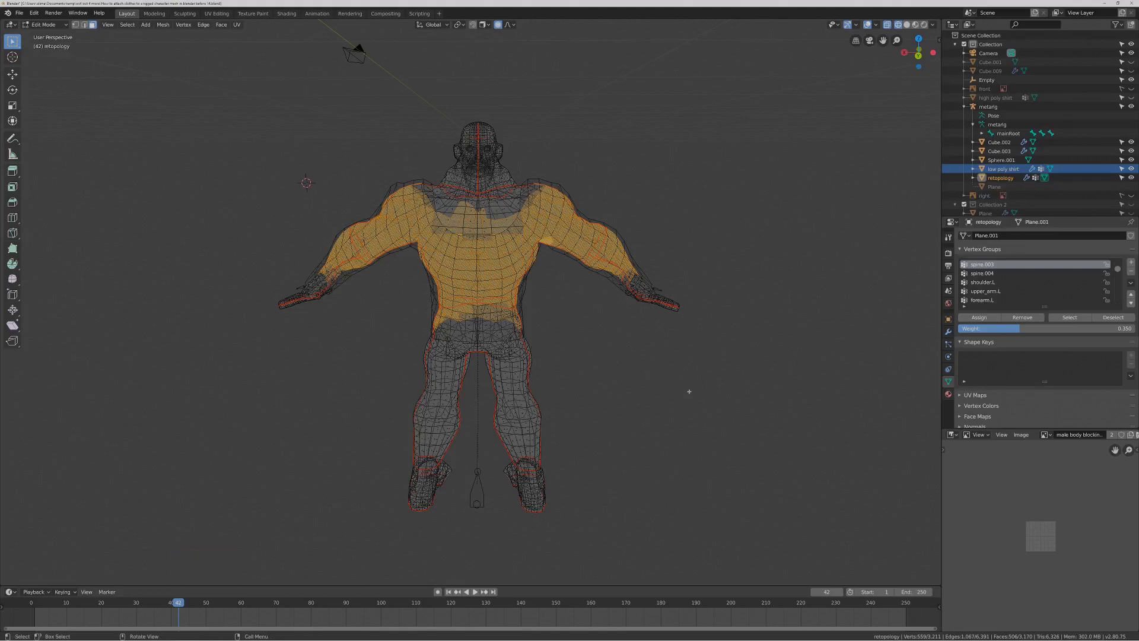
Return to LookDev shading and deselect the remaining stray body faces showing outside the shirt.
{"action": "key", "text": "z"}
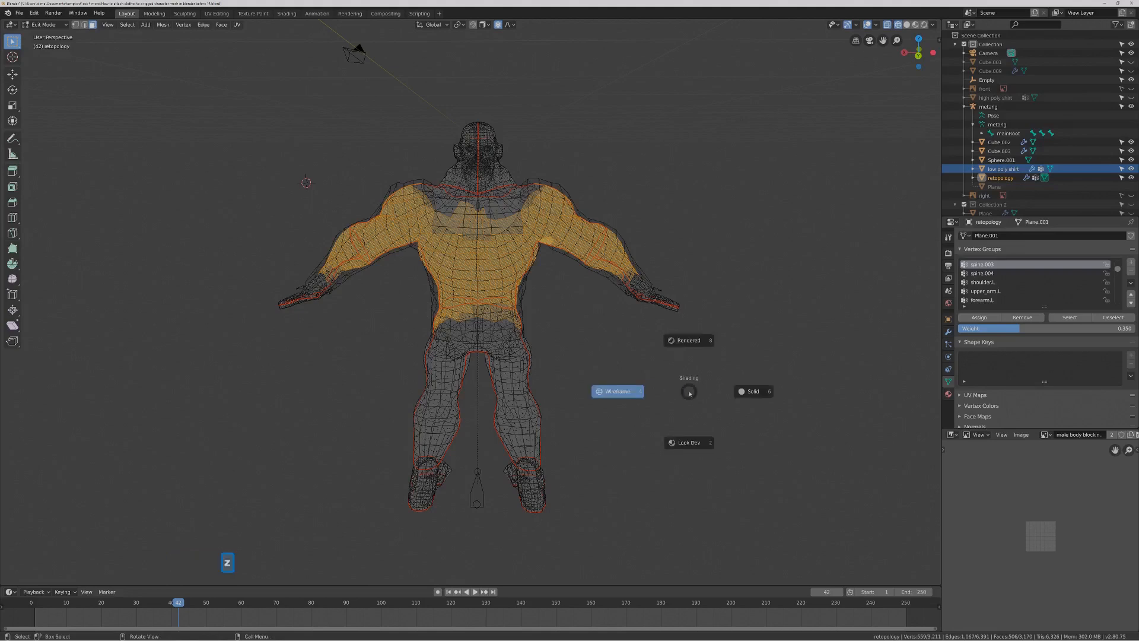
{"action": "left_click", "coordinate": [748, 392]}
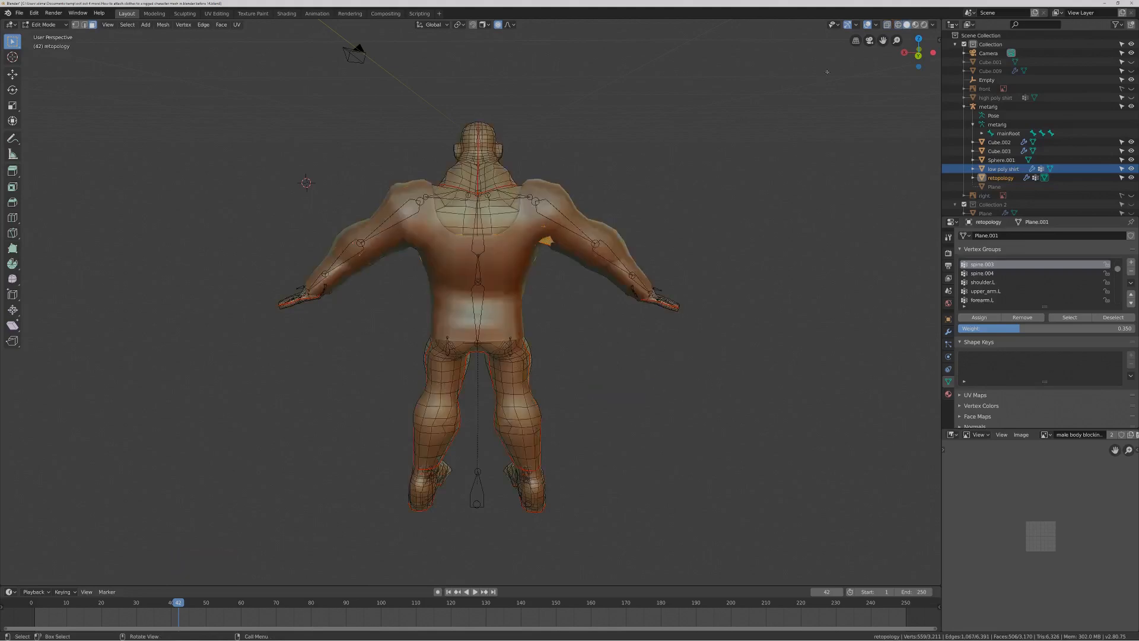
{"action": "left_click", "coordinate": [916, 25]}
{"action": "middle_click_drag", "start_coordinate": [757, 187], "coordinate": [649, 184]}
{"action": "key", "text": "c"}
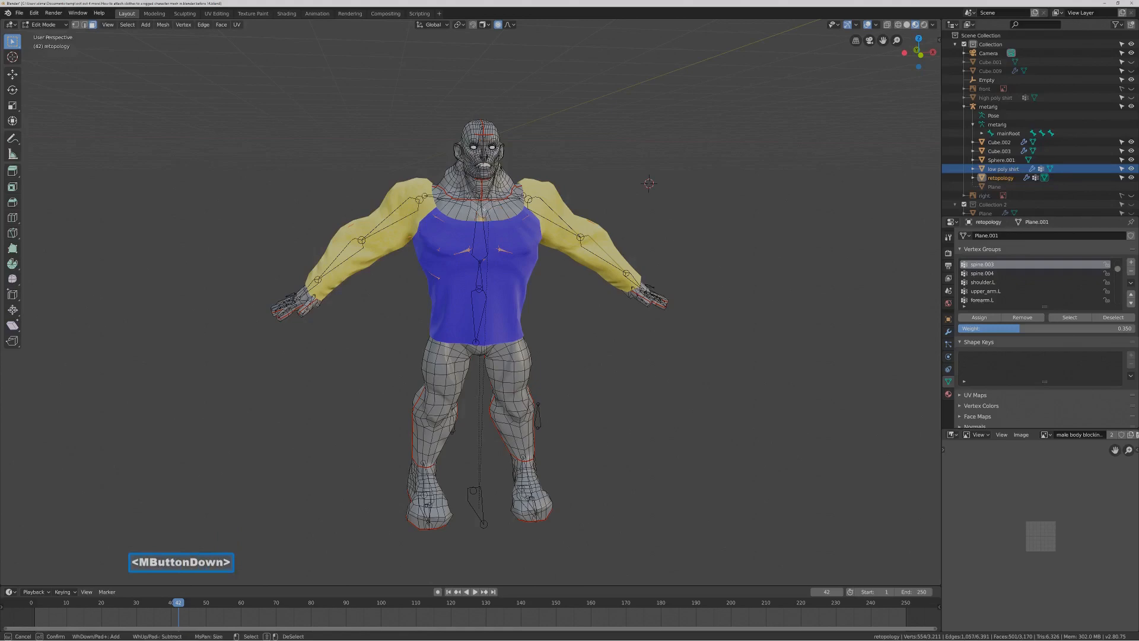
{"action": "middle_click_drag", "start_coordinate": [649, 183], "coordinate": [649, 183]}
{"action": "middle_click_drag", "start_coordinate": [763, 206], "coordinate": [800, 268]}
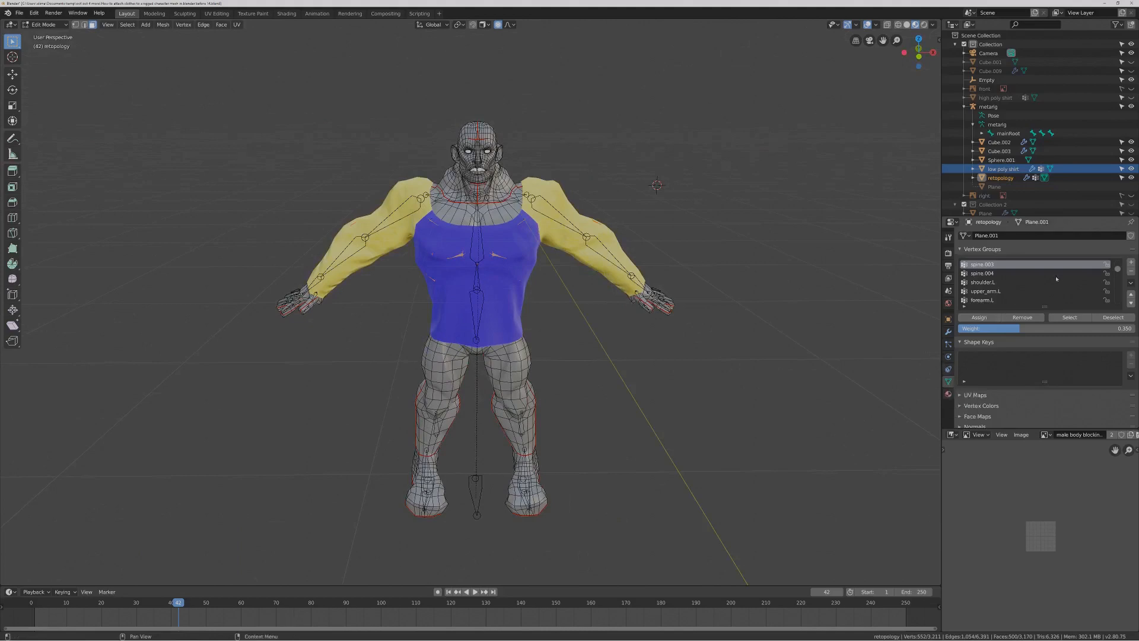
Create a vertex group named mask on the body and assign the selected faces to it with weight 1.000.
{"action": "left_click", "coordinate": [1131, 263]}
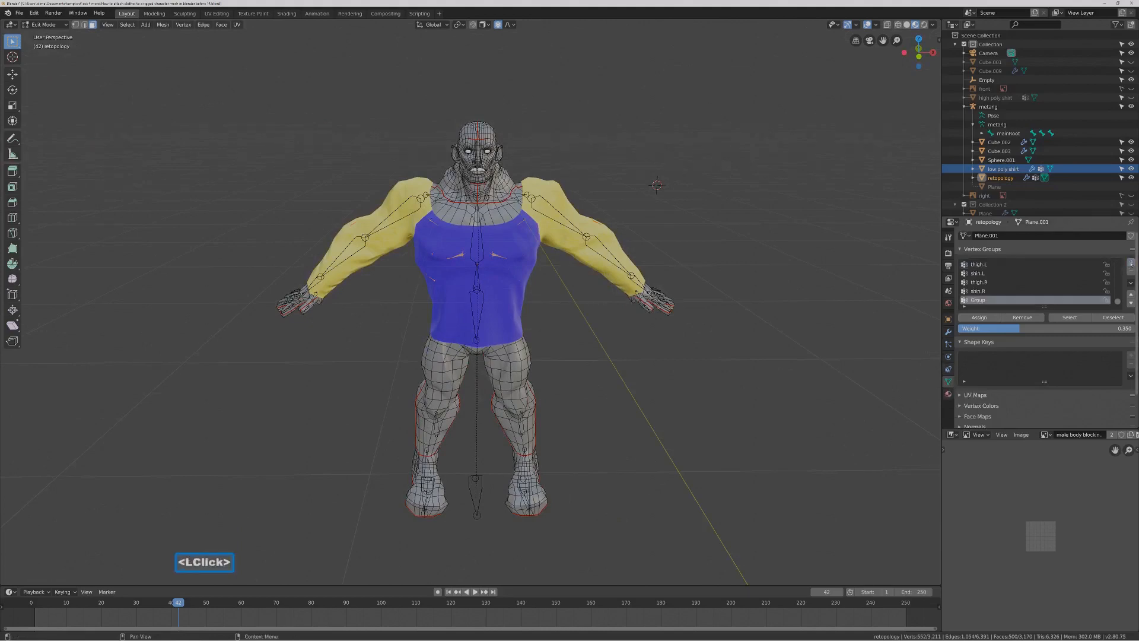
{"action": "double_click", "coordinate": [980, 301]}
{"action": "key", "text": "BackSpace"}
{"action": "type", "text": "mask"}
{"action": "key", "text": "Return"}
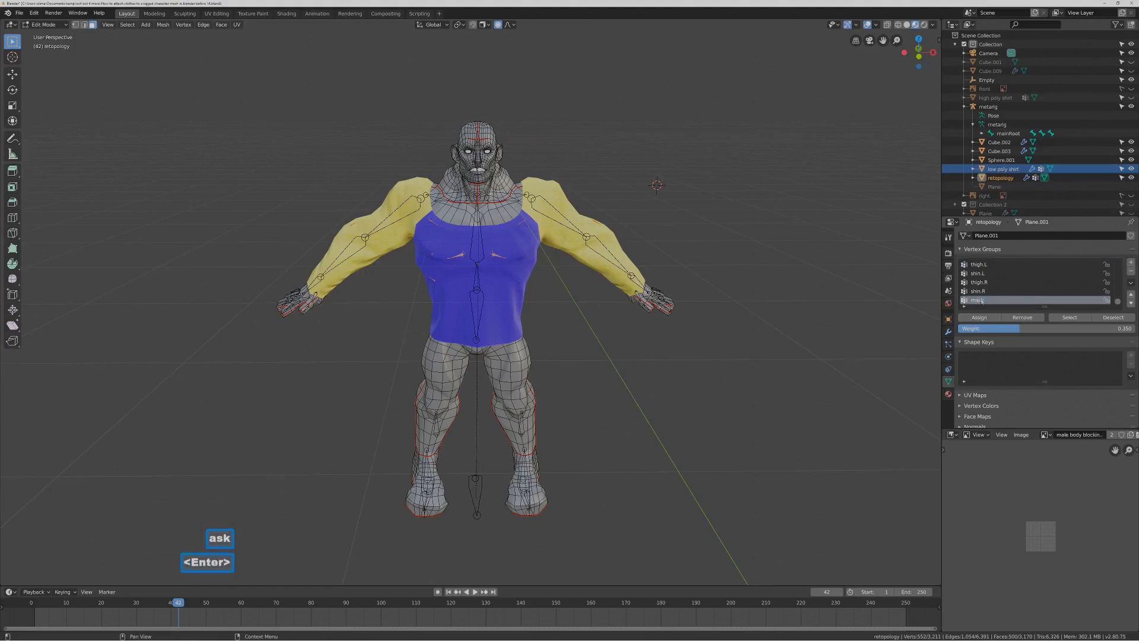
{"action": "left_click_drag", "start_coordinate": [989, 328], "coordinate": [1097, 328]}
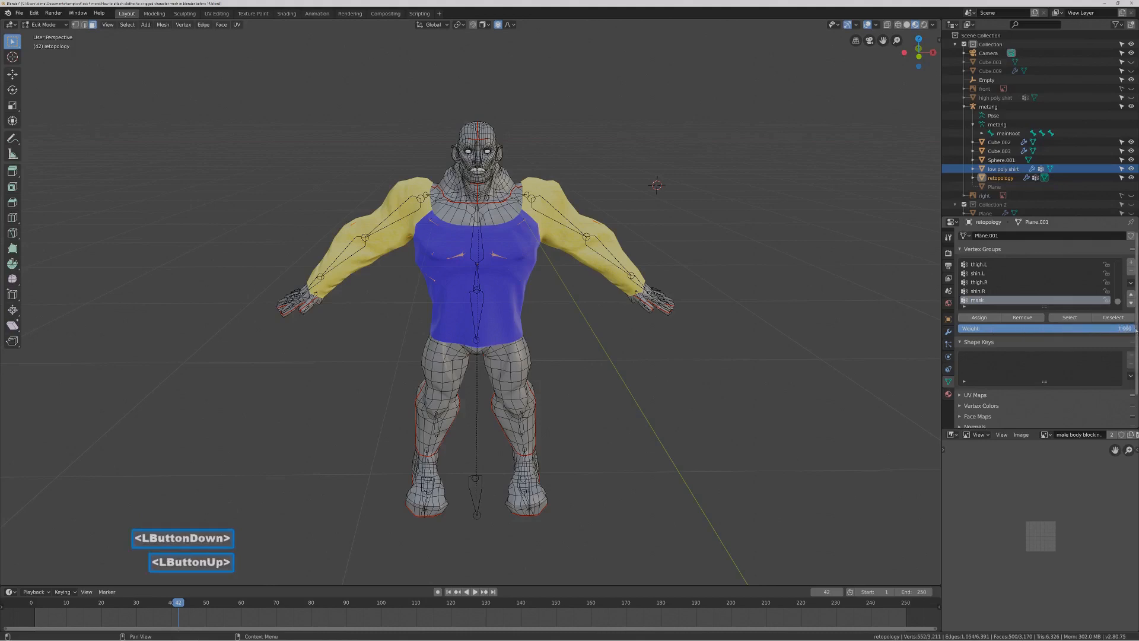
{"action": "left_click", "coordinate": [992, 319]}
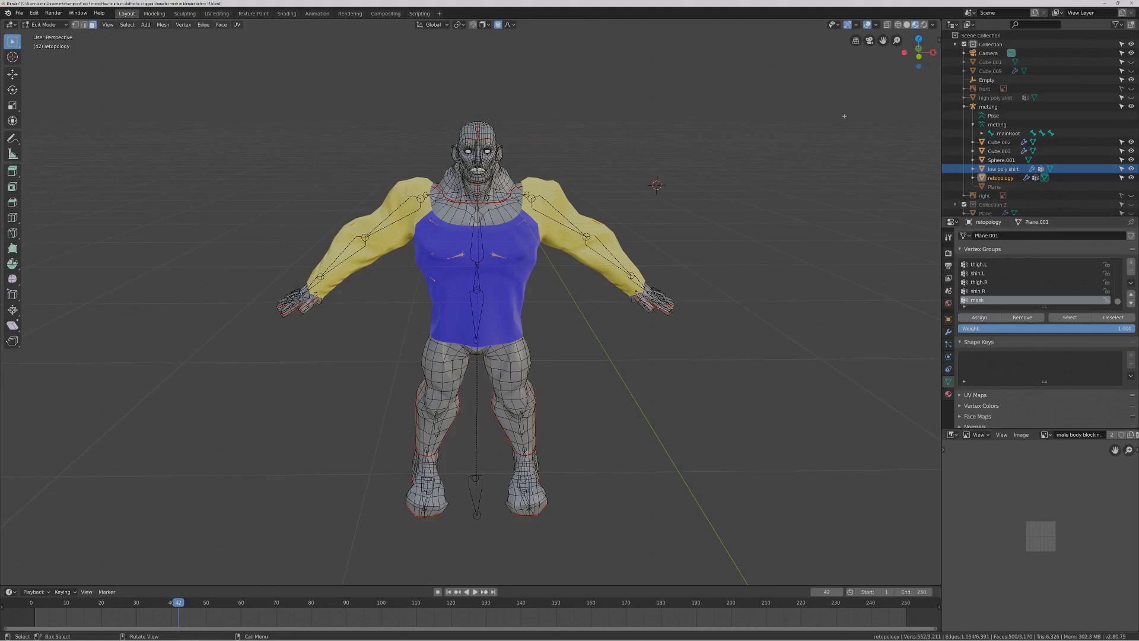
{"action": "key", "text": "Pause"}
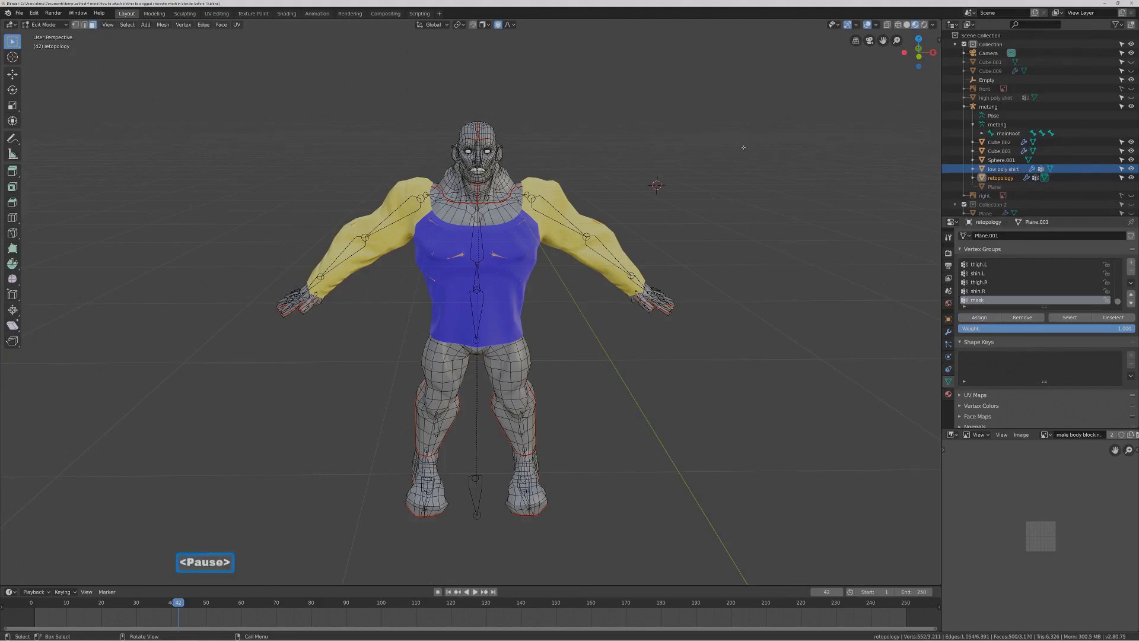
Return to Object Mode and add a Mask modifier to the retopology body.
{"action": "left_click", "coordinate": [59, 24]}
{"action": "left_click", "coordinate": [67, 35]}
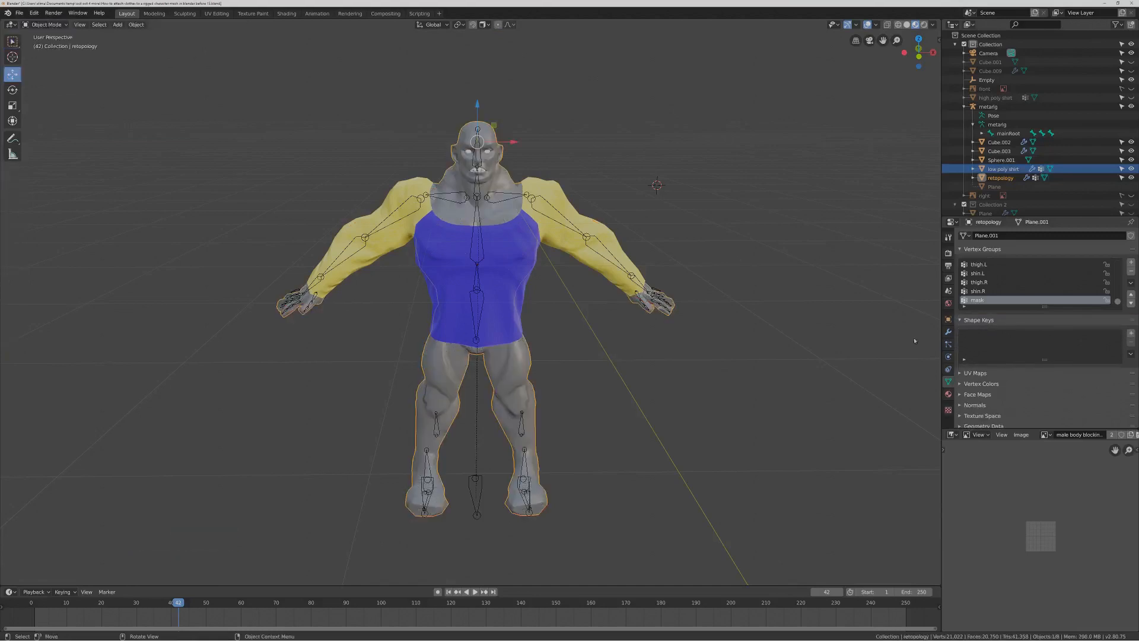
{"action": "left_click", "coordinate": [947, 333]}
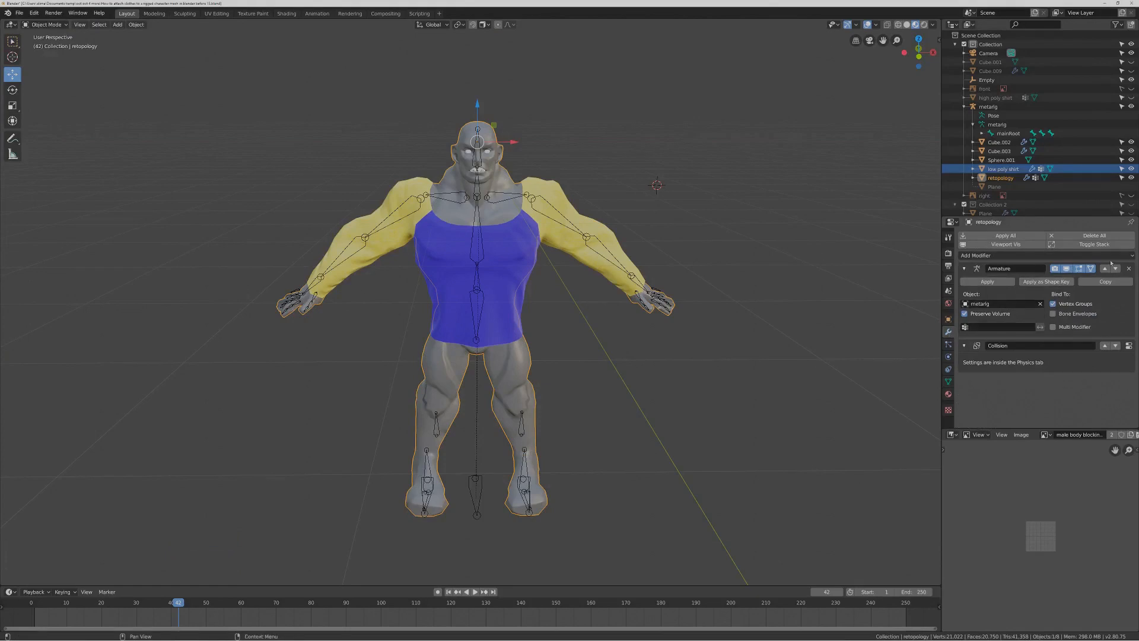
{"action": "left_click", "coordinate": [1134, 256]}
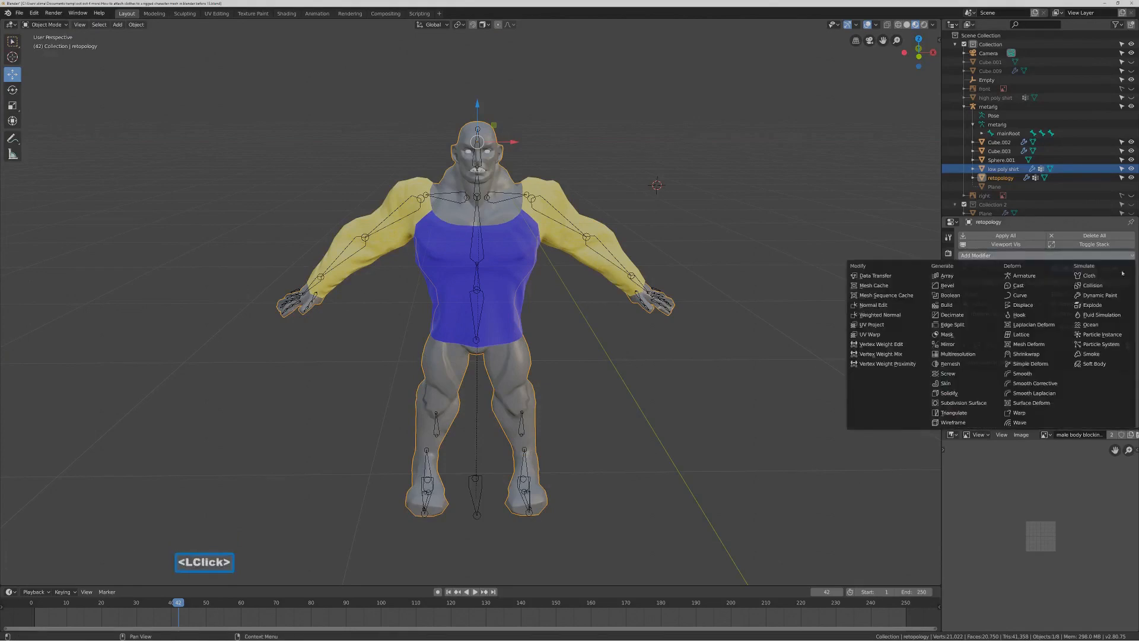
{"action": "left_click", "coordinate": [980, 338]}
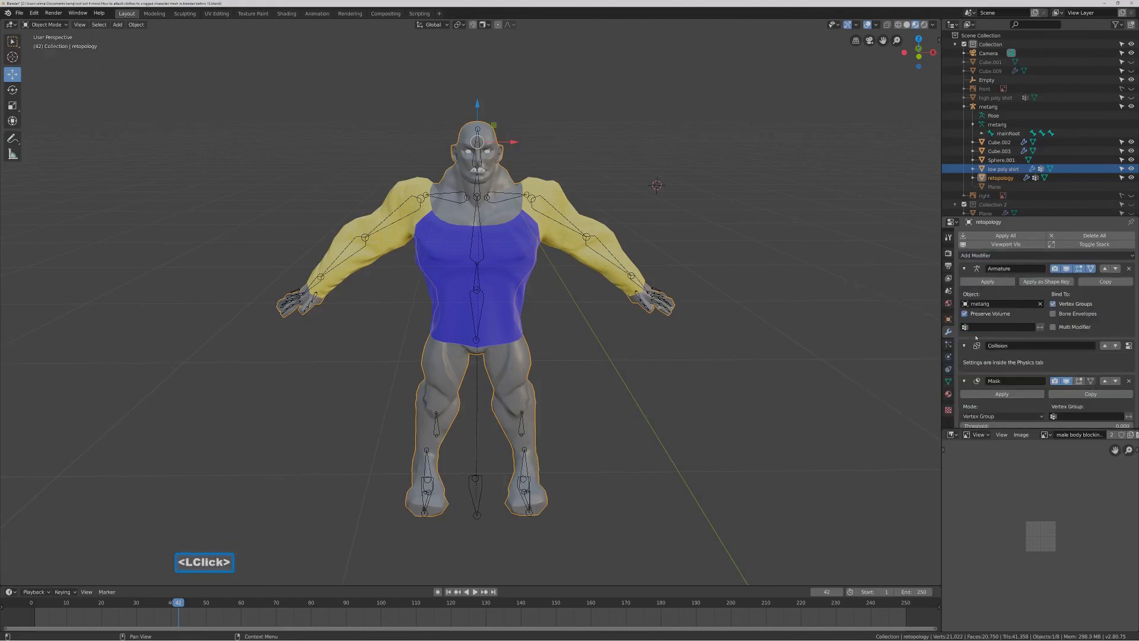
Set the Mask modifier's vertex group to mask and invert it so the covered body faces are hidden.
{"action": "scroll", "coordinate": [1073, 387], "scroll_direction": "down", "scroll_amount": 4}
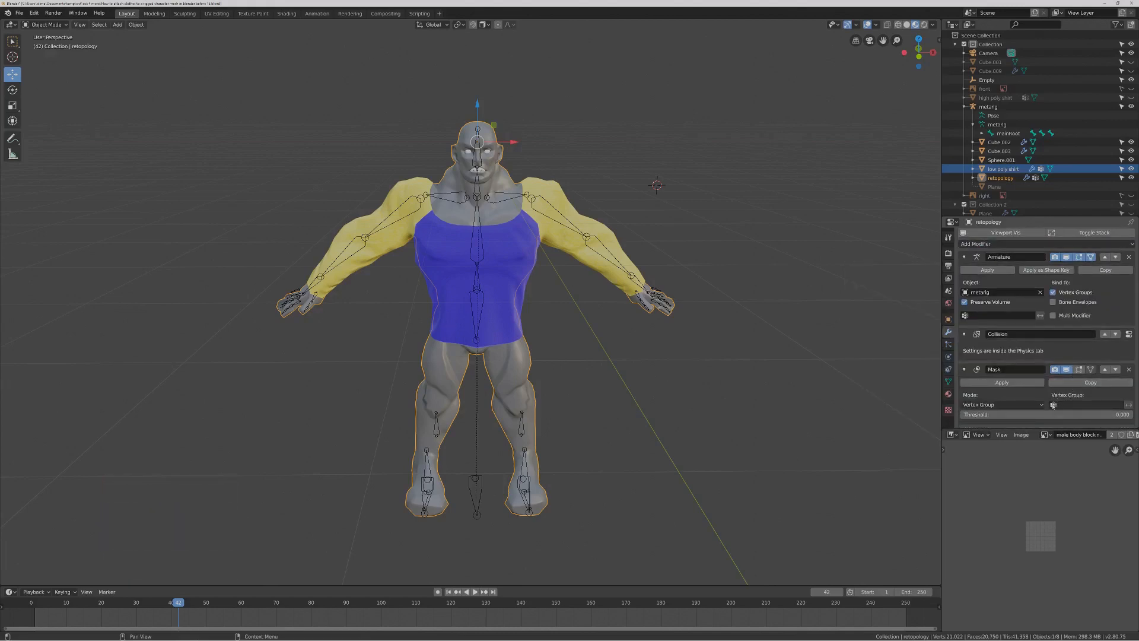
{"action": "left_click", "coordinate": [1054, 405]}
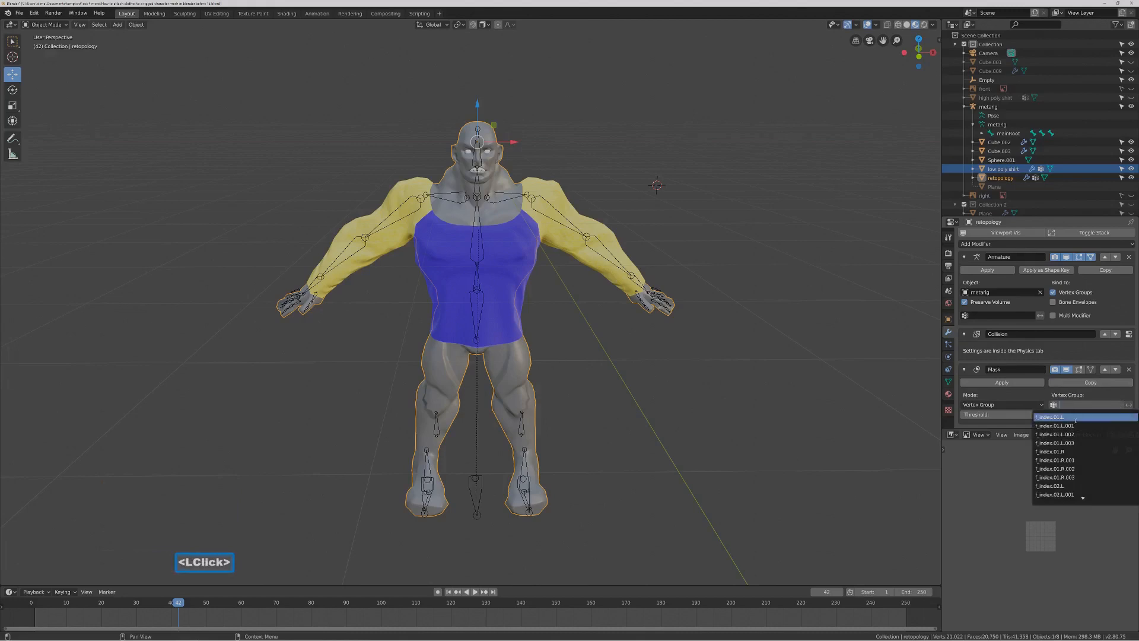
{"action": "type", "text": "ma"}
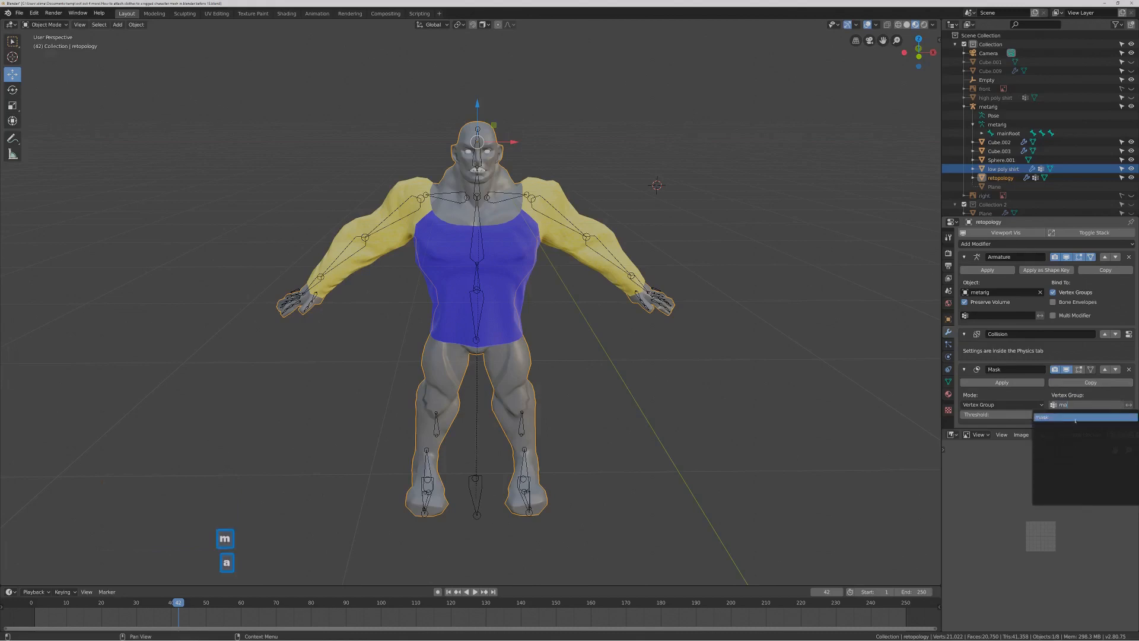
{"action": "left_click", "coordinate": [1075, 417]}
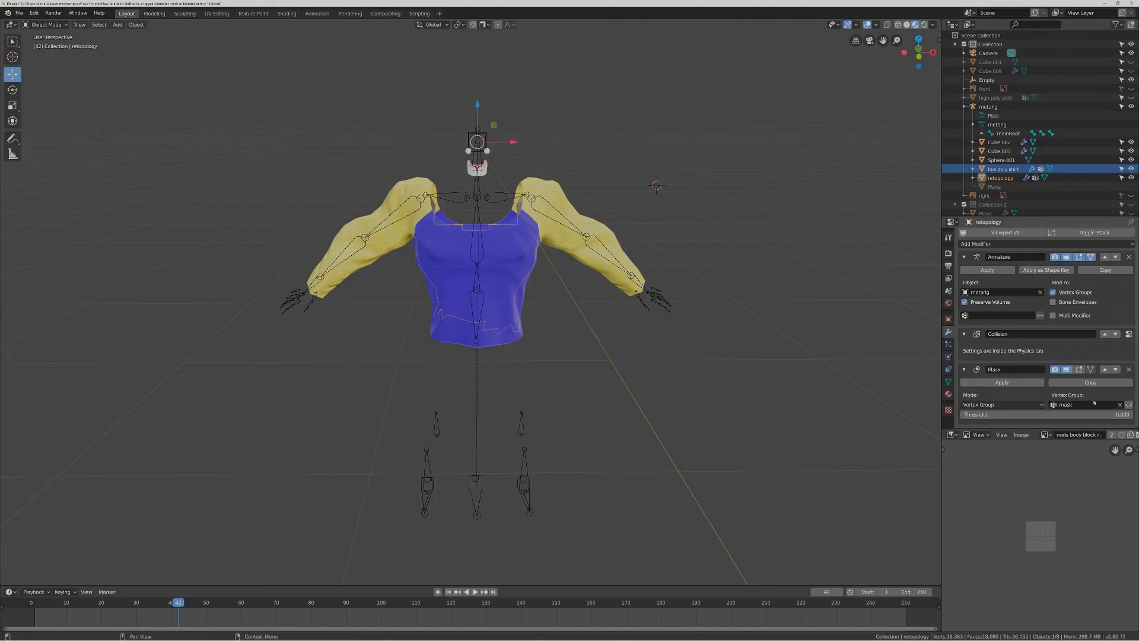
{"action": "left_click", "coordinate": [1128, 404]}
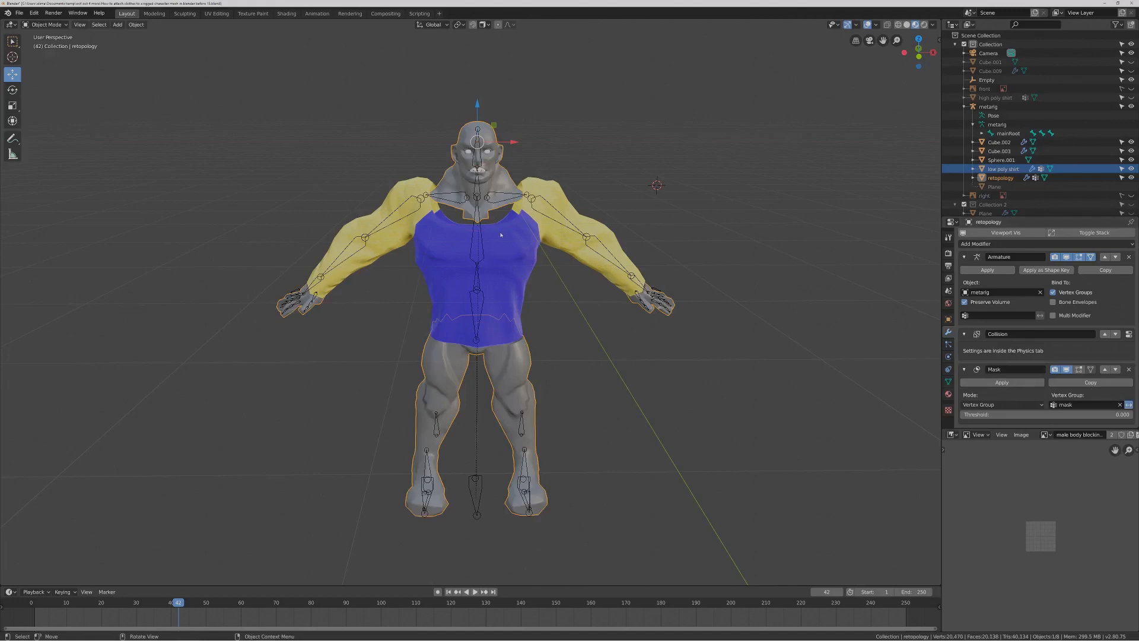
In Edit Mode, turn off the Mask modifier's render and viewport display, and show the body's vertex groups.
{"action": "middle_click_drag", "start_coordinate": [581, 318], "coordinate": [452, 337]}
{"action": "middle_click_drag", "start_coordinate": [504, 235], "coordinate": [609, 302]}
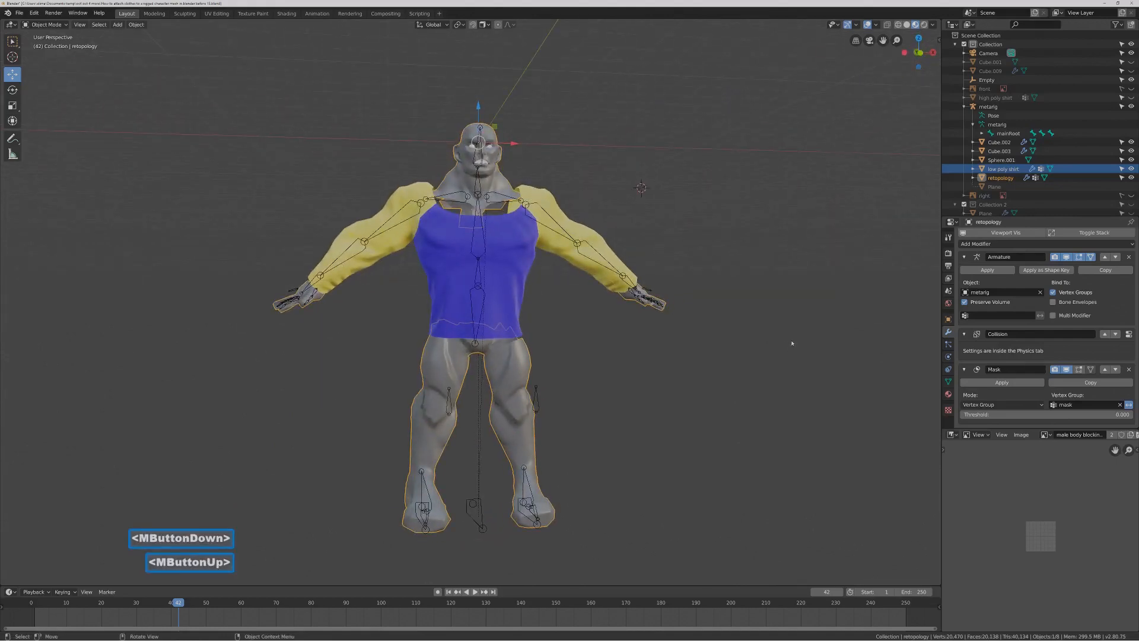
{"action": "middle_click_drag", "start_coordinate": [792, 343], "coordinate": [783, 348]}
{"action": "key", "text": "Pause"}
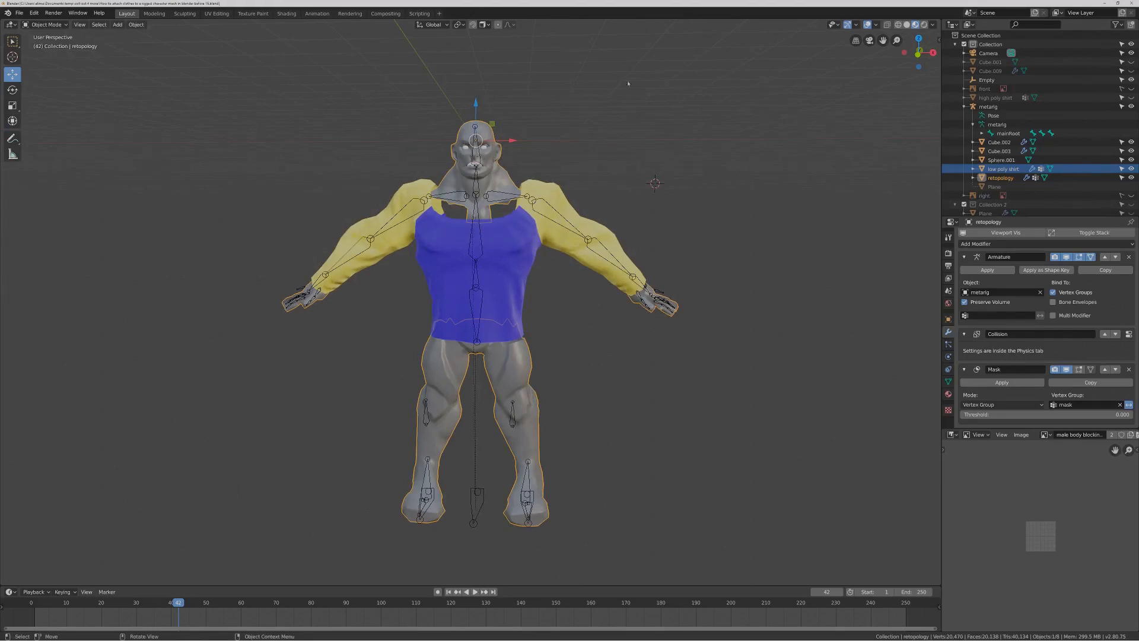
{"action": "left_click", "coordinate": [46, 25]}
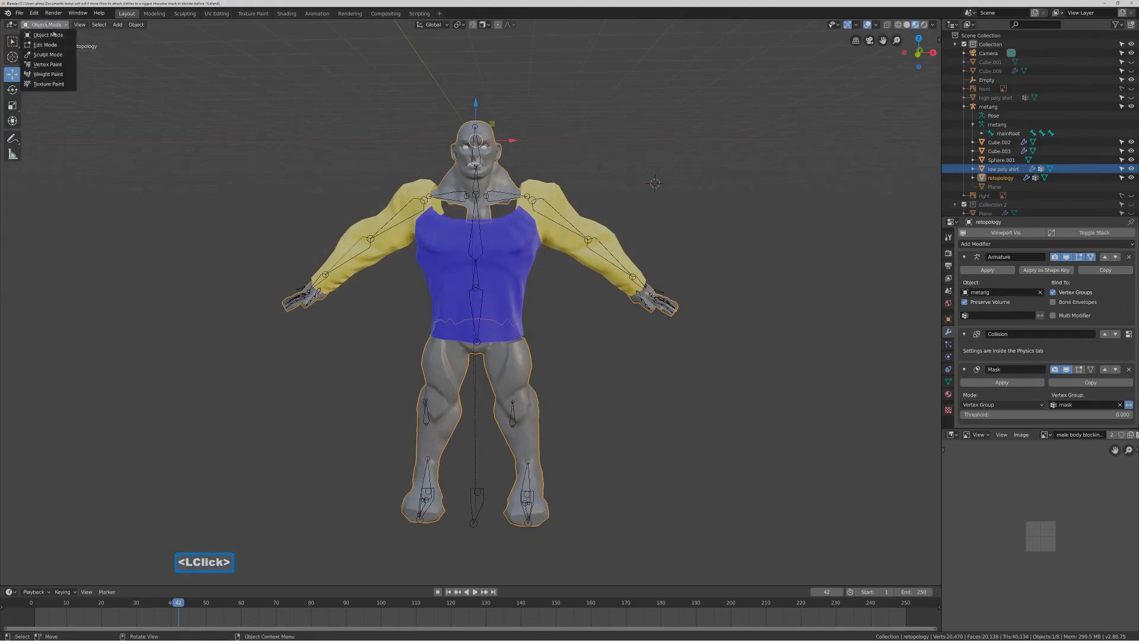
{"action": "left_click", "coordinate": [57, 44]}
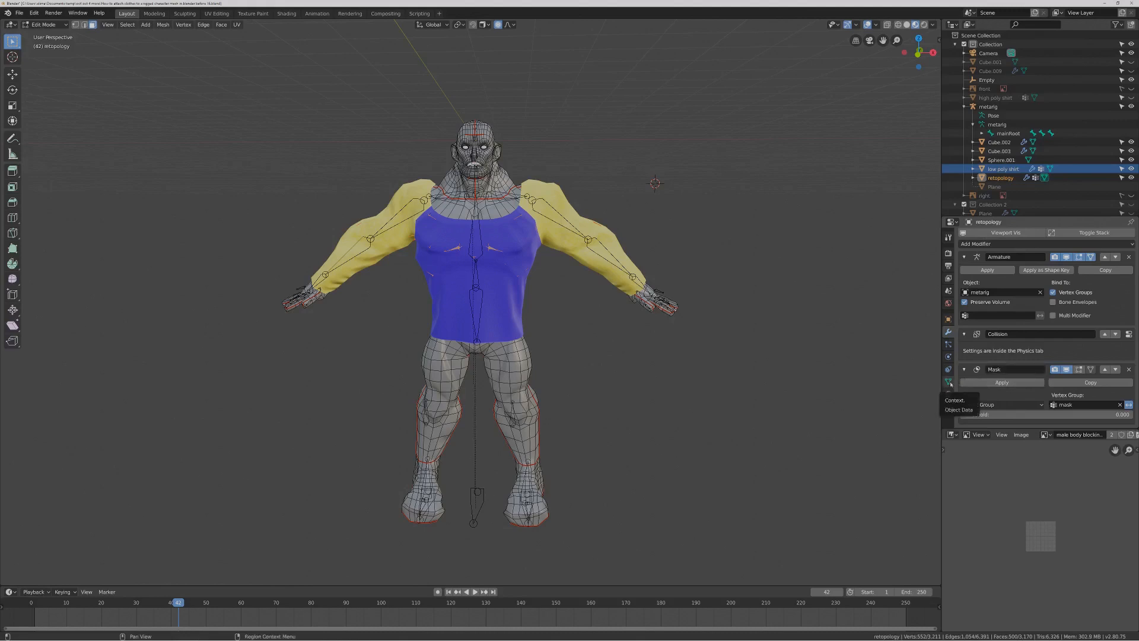
{"action": "left_click", "coordinate": [1054, 370]}
{"action": "left_click", "coordinate": [1066, 370]}
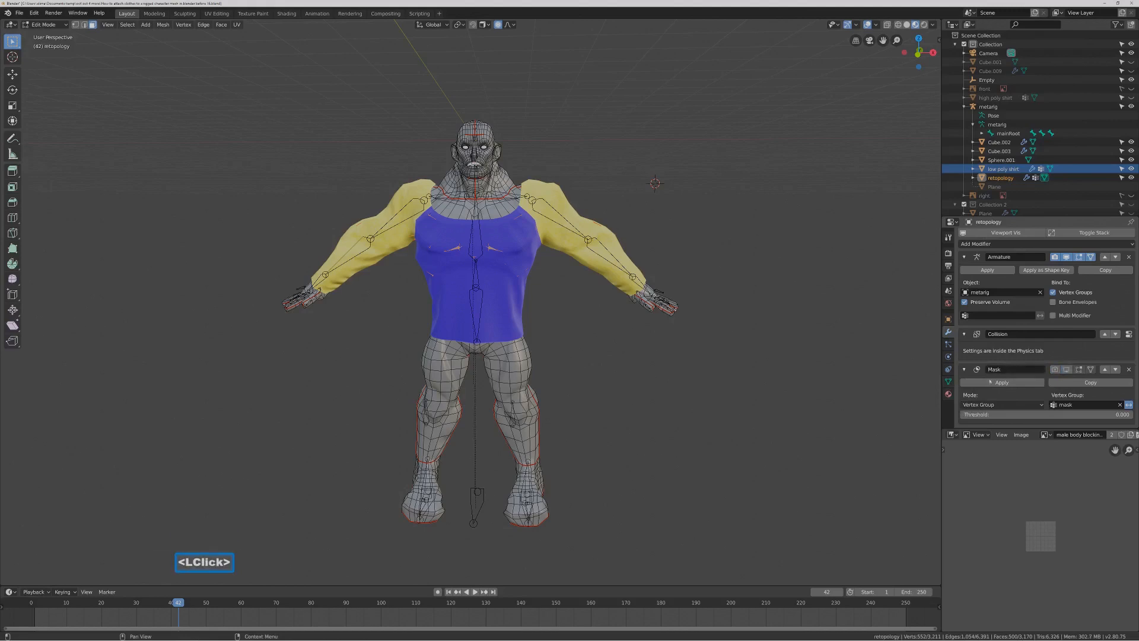
{"action": "left_click", "coordinate": [948, 383]}
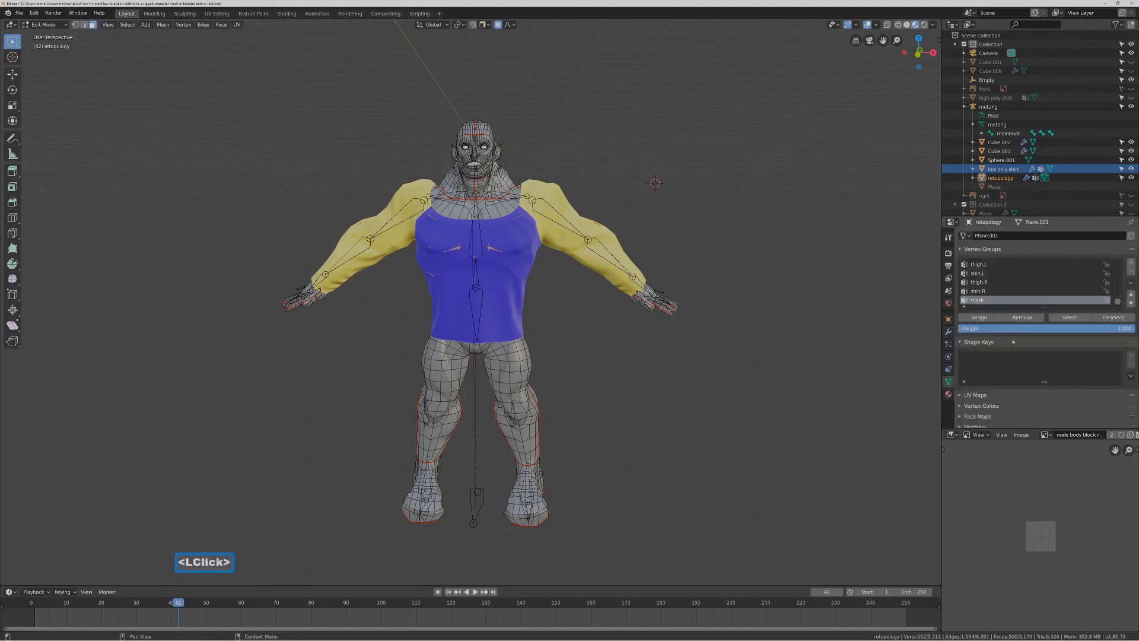
Add a second vertex group to the body mesh and name it maskfix.
{"action": "left_click", "coordinate": [1077, 319]}
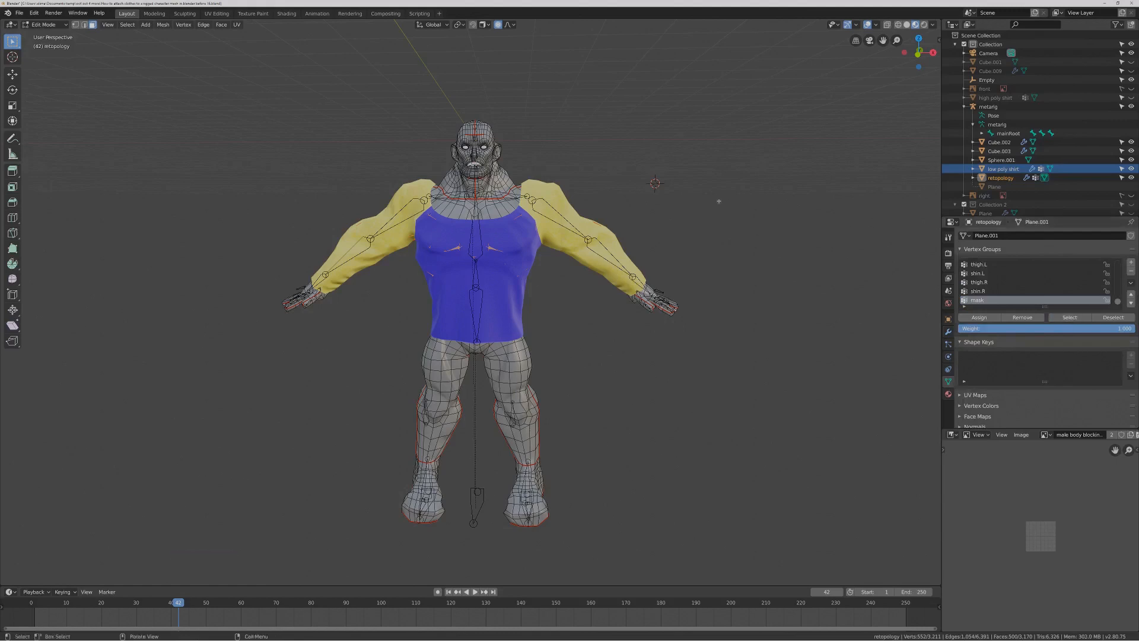
{"action": "middle_click_drag", "start_coordinate": [679, 214], "coordinate": [595, 213]}
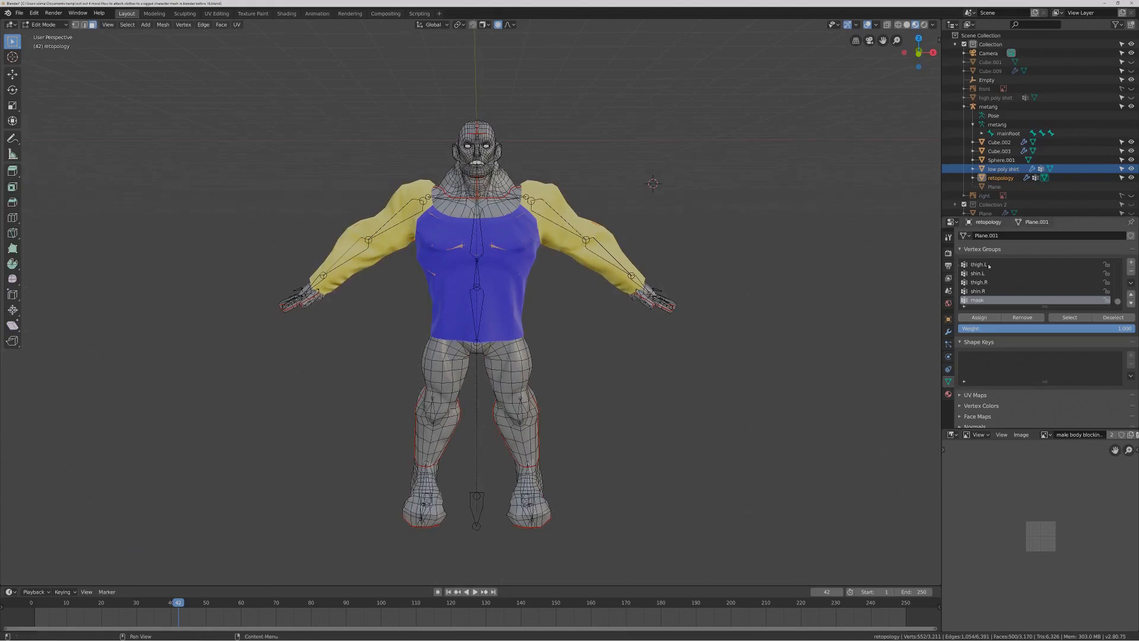
{"action": "left_click", "coordinate": [1131, 262]}
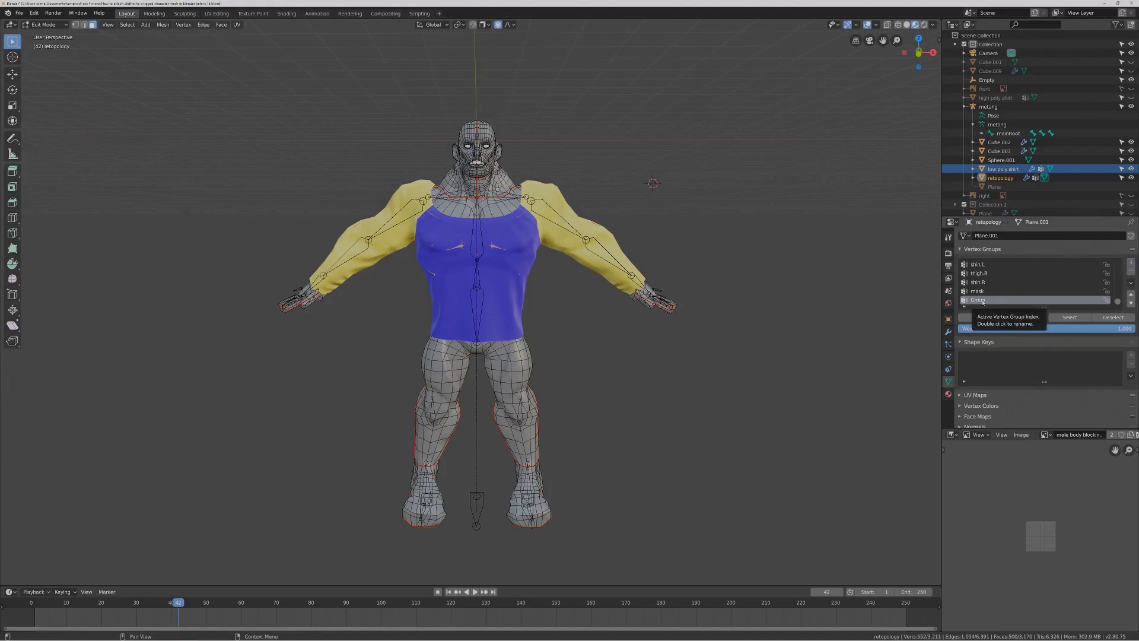
{"action": "double_click", "coordinate": [982, 301]}
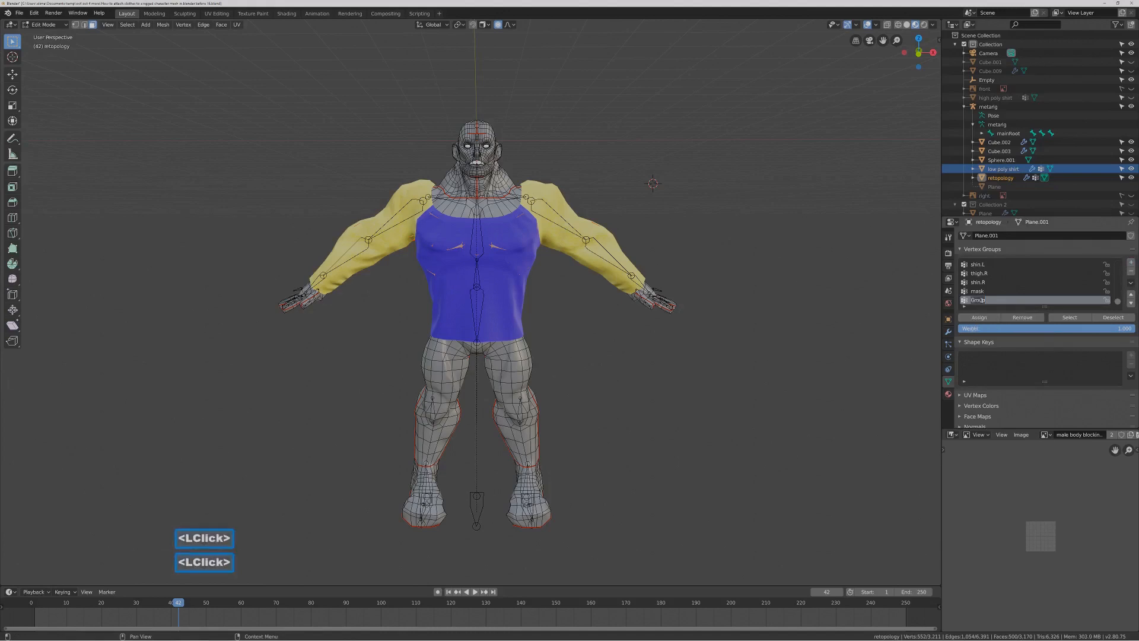
{"action": "type", "text": "mask"}
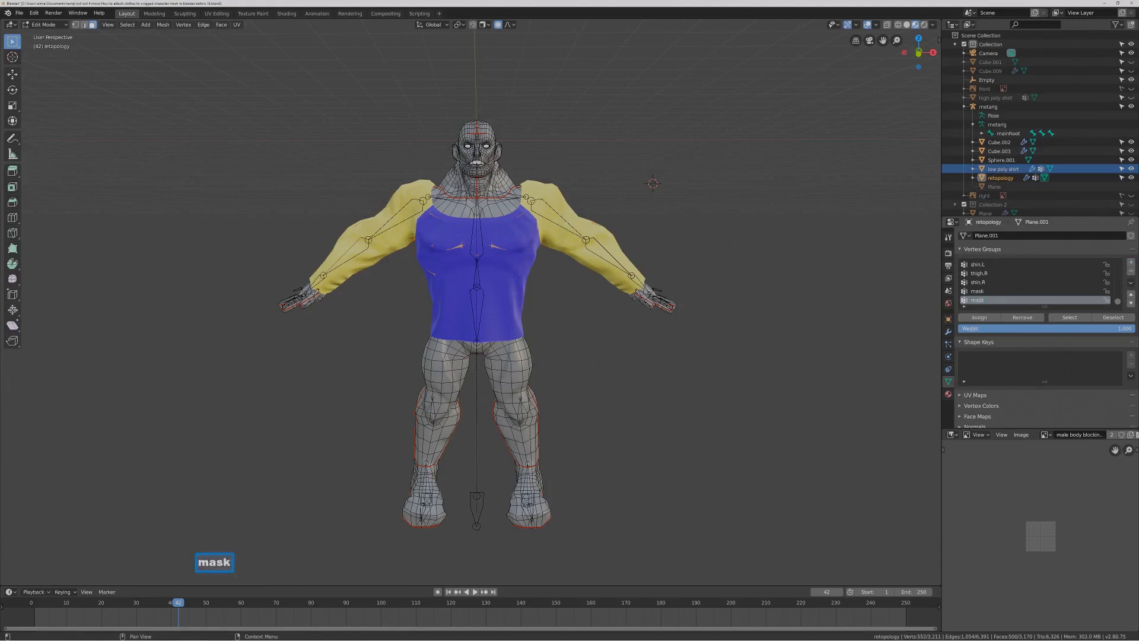
{"action": "type", "text": "fix"}
{"action": "key", "text": "Return"}
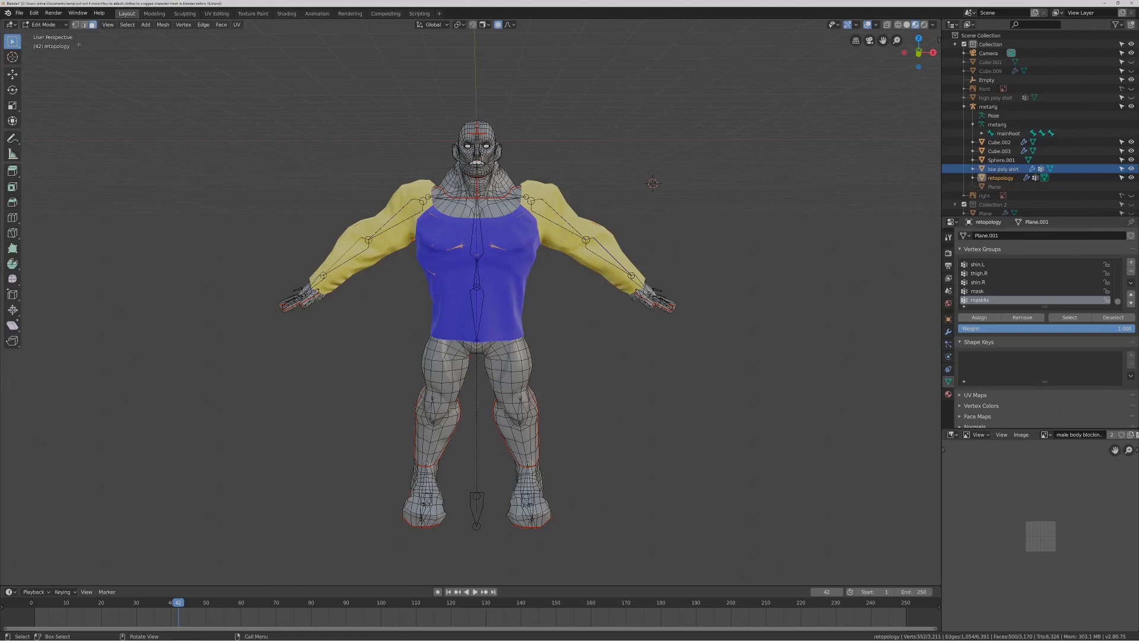
Return to Object Mode and turn on the Mask modifier's render, viewport, edit mode and cage display.
{"action": "left_click", "coordinate": [45, 24]}
{"action": "left_click", "coordinate": [41, 36]}
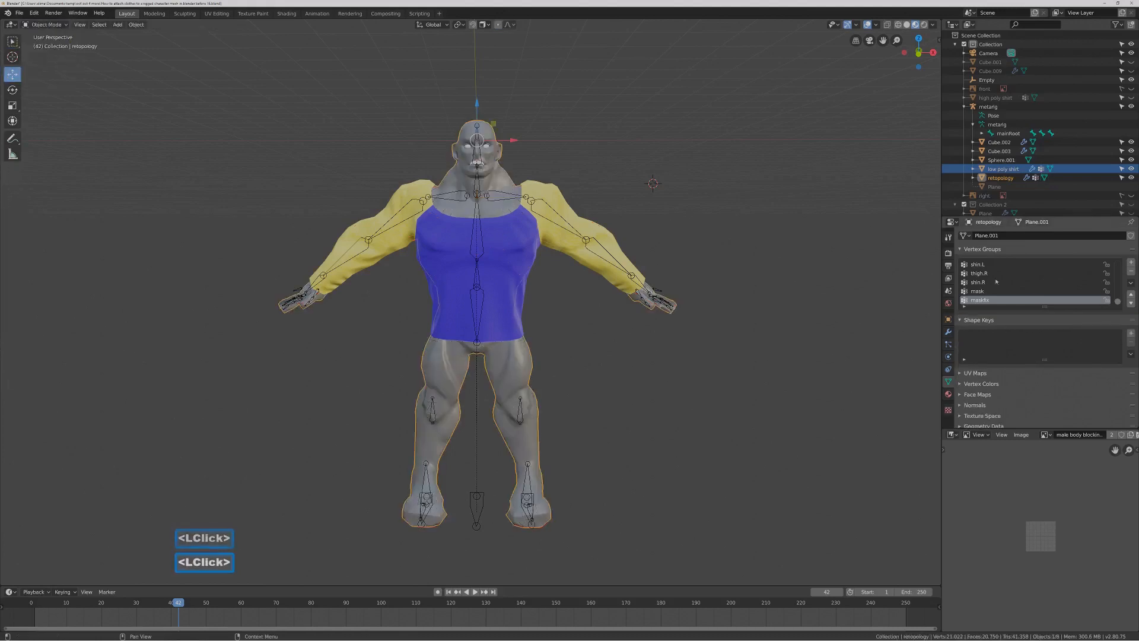
{"action": "left_click", "coordinate": [948, 331]}
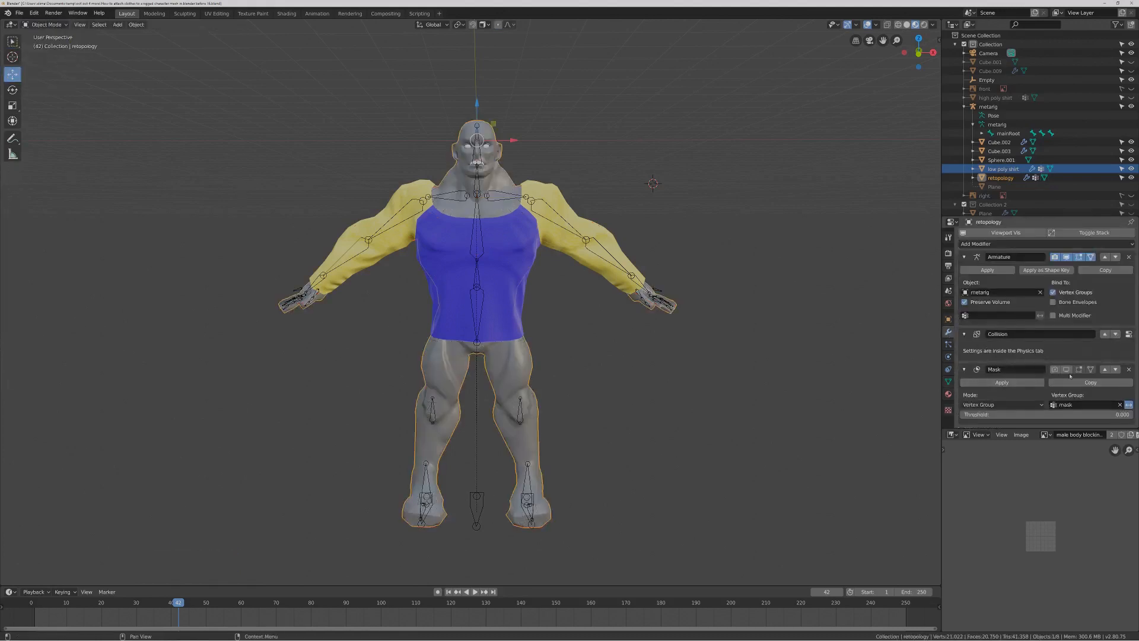
{"action": "left_click", "coordinate": [1055, 369]}
{"action": "left_click", "coordinate": [1066, 369]}
{"action": "left_click", "coordinate": [1079, 369]}
{"action": "left_click", "coordinate": [1090, 369]}
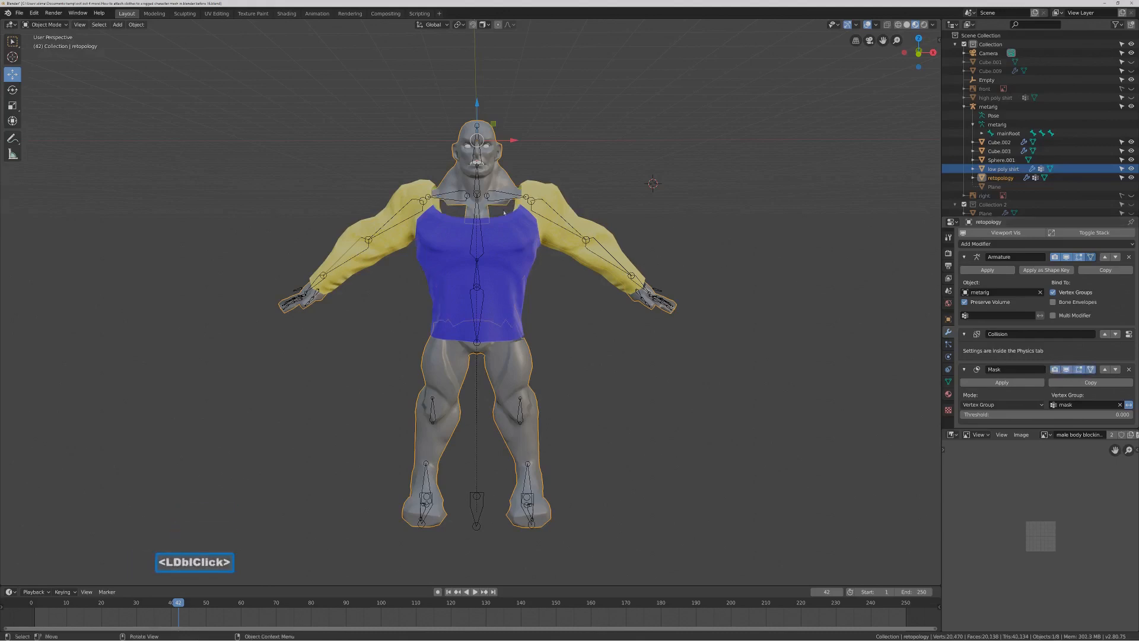
{"action": "middle_click_drag", "start_coordinate": [513, 211], "coordinate": [572, 266]}
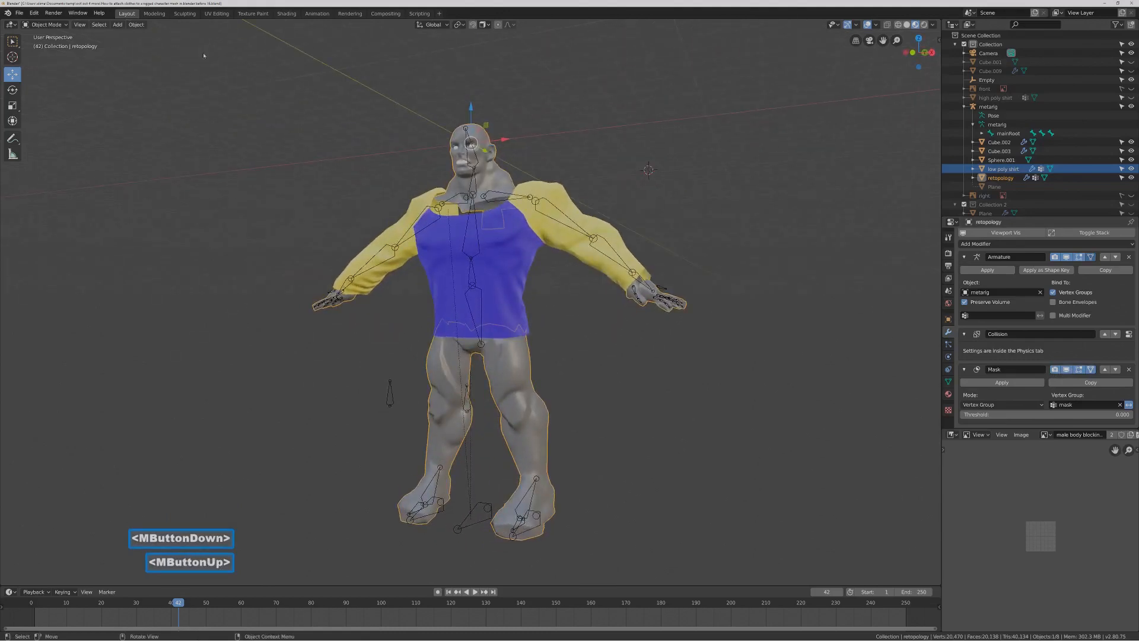
Enter Edit Mode on the body, make mask the active vertex group and clear the face selection.
{"action": "left_click", "coordinate": [46, 25]}
{"action": "left_click", "coordinate": [62, 44]}
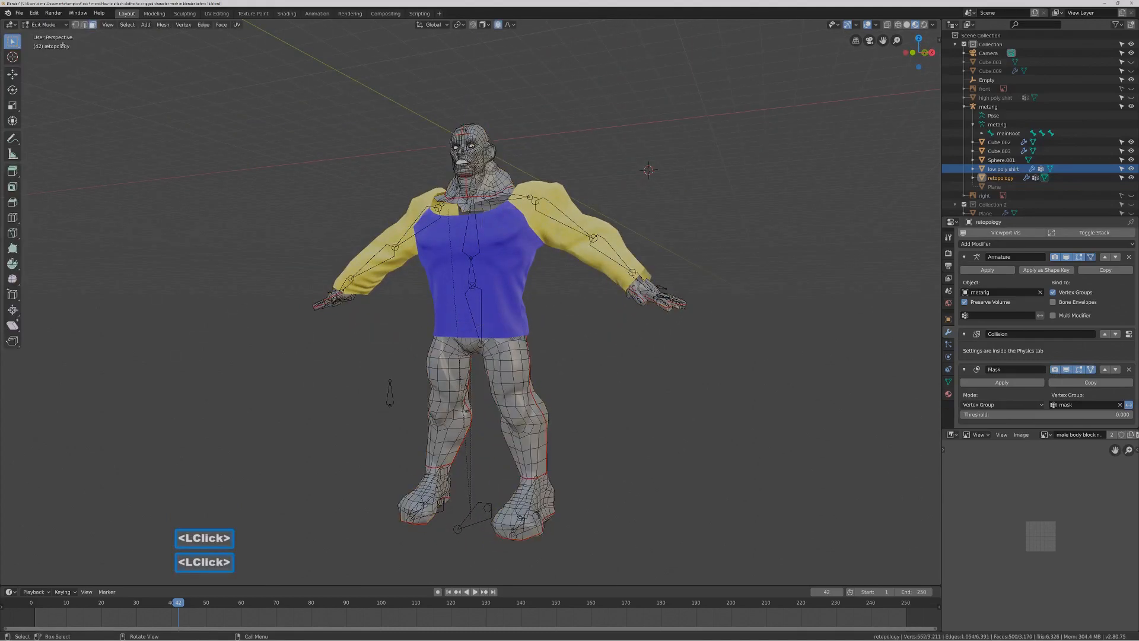
{"action": "middle_click_drag", "start_coordinate": [493, 220], "coordinate": [498, 221]}
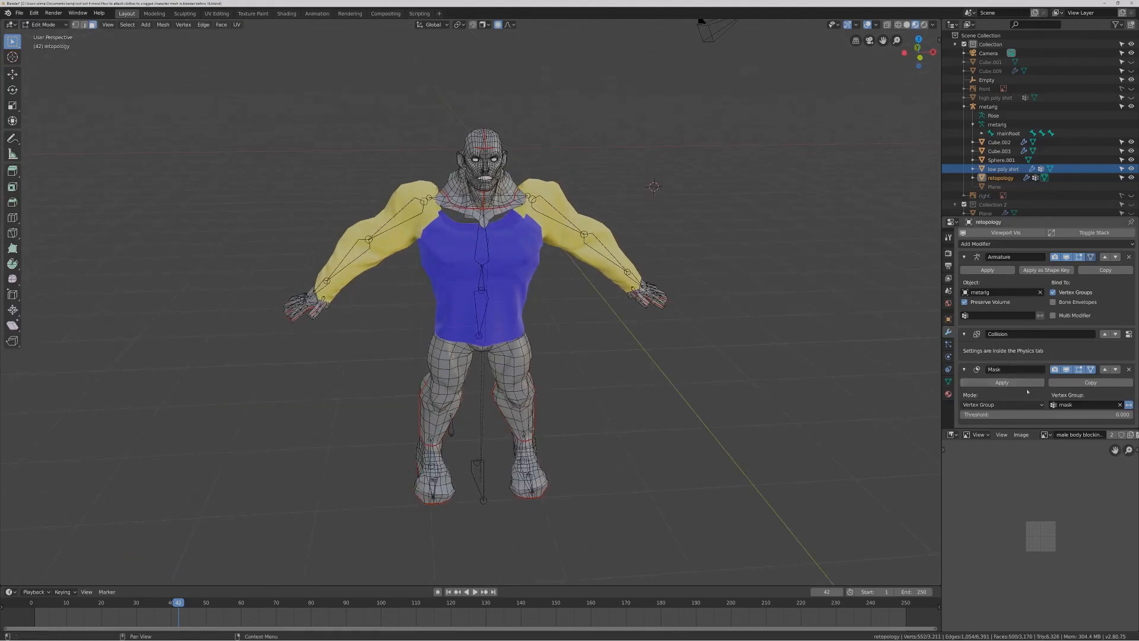
{"action": "left_click", "coordinate": [948, 381]}
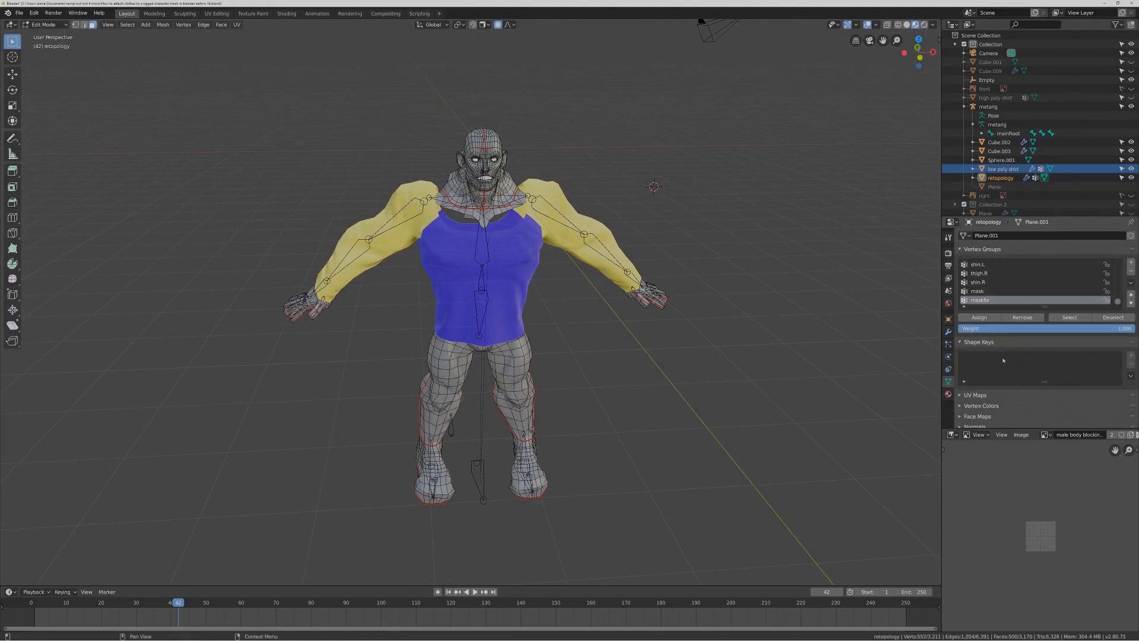
{"action": "middle_click_drag", "start_coordinate": [797, 343], "coordinate": [807, 345]}
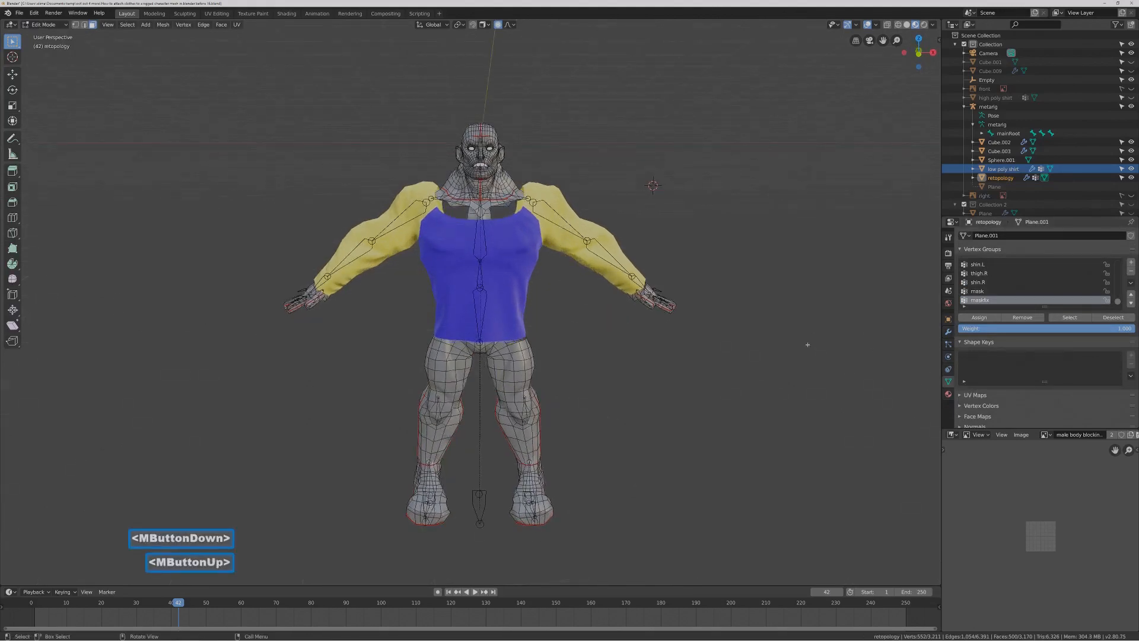
{"action": "left_click", "coordinate": [1005, 293]}
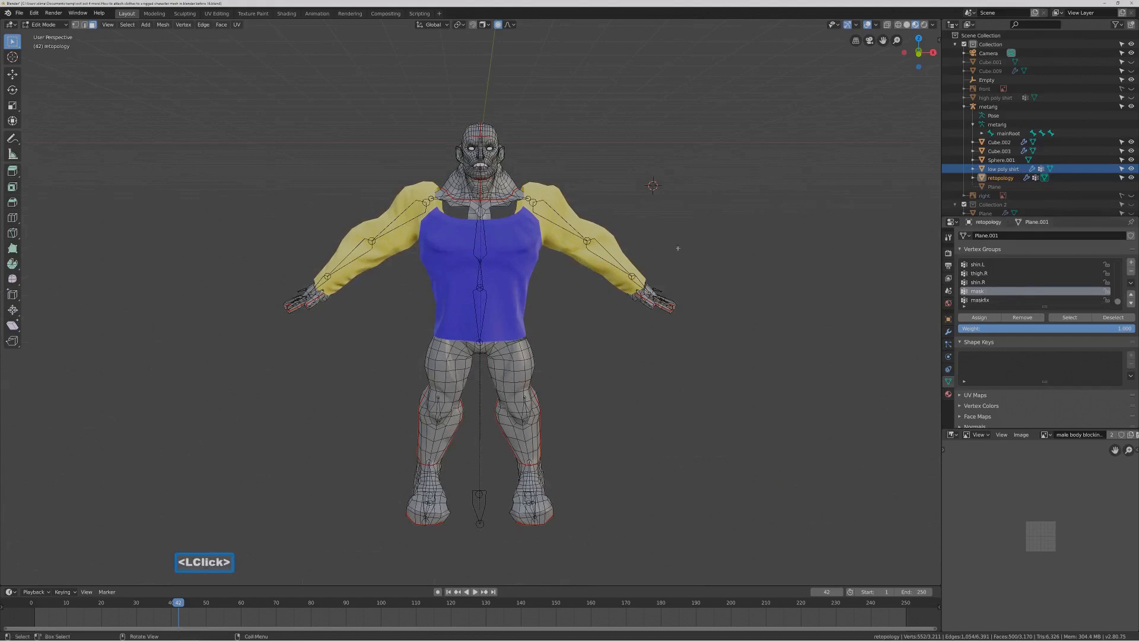
{"action": "left_click", "coordinate": [466, 217]}
{"action": "left_click", "coordinate": [465, 217]}
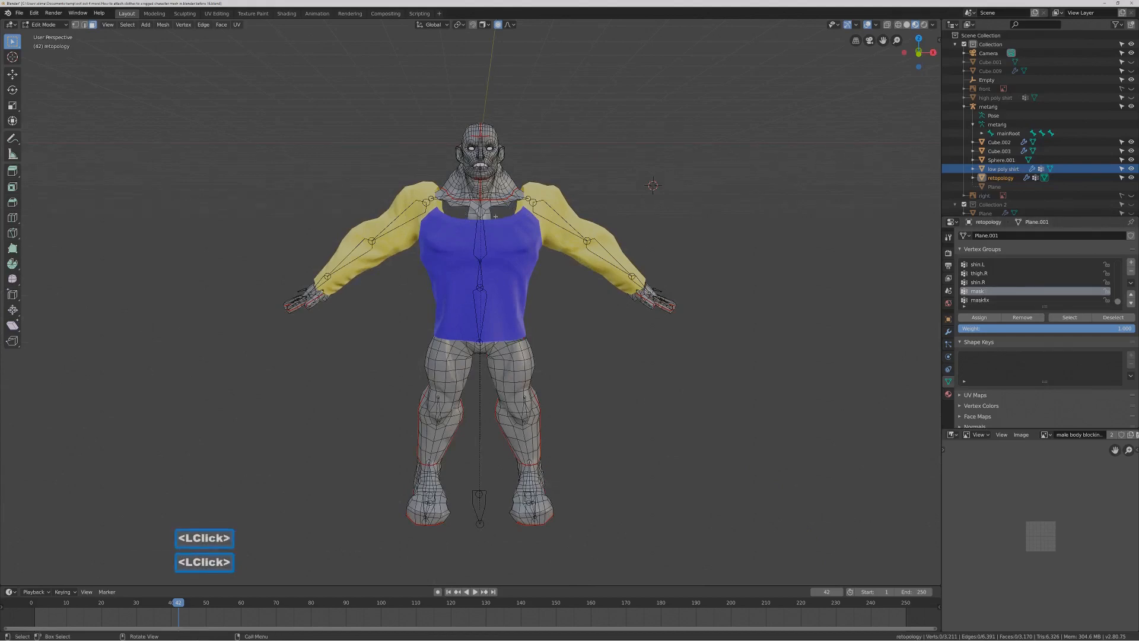
Keep the Mask modifier's edit mode display on and turn off its on-cage display.
{"action": "left_click", "coordinate": [948, 331]}
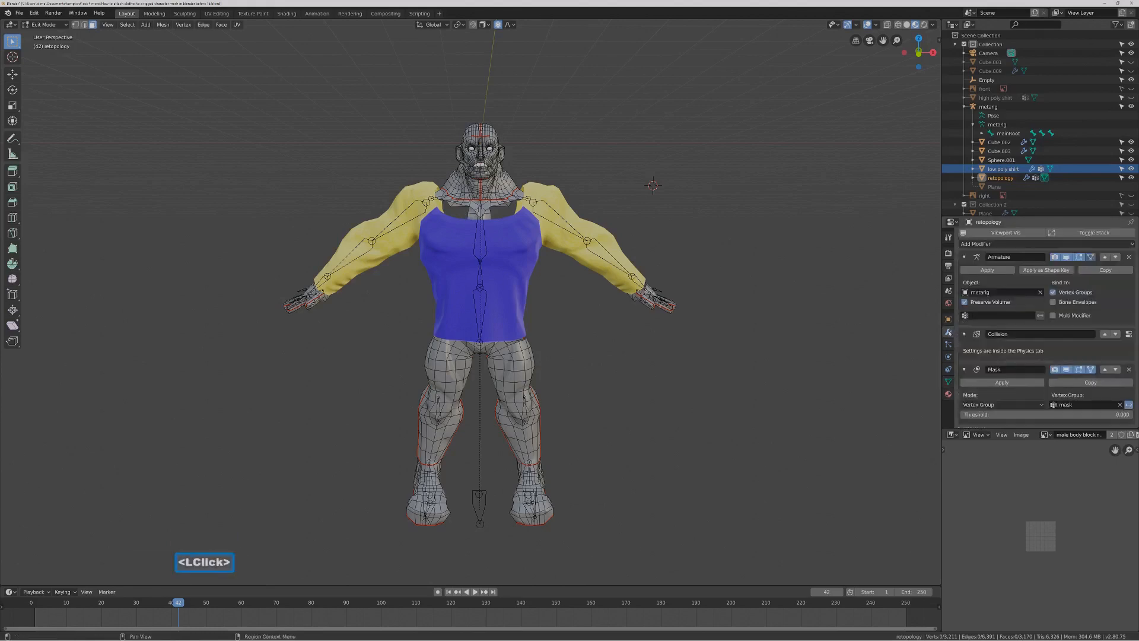
{"action": "left_click", "coordinate": [1079, 257]}
{"action": "left_click", "coordinate": [1081, 260]}
{"action": "left_click", "coordinate": [1080, 260]}
{"action": "left_click", "coordinate": [1081, 260]}
{"action": "left_click", "coordinate": [1080, 372]}
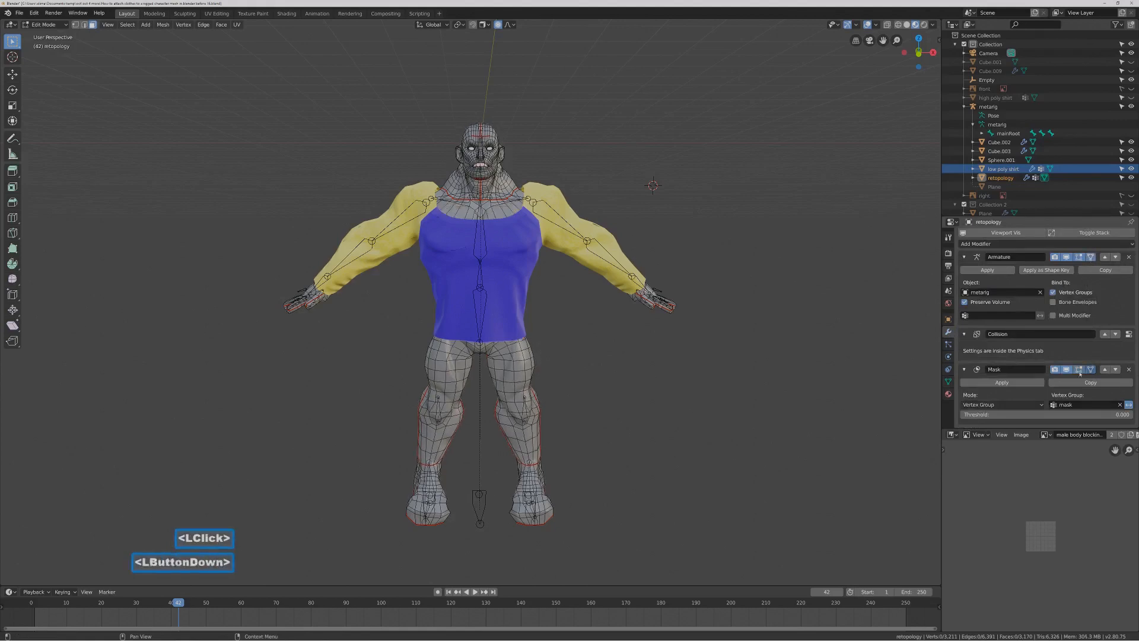
{"action": "left_click", "coordinate": [1090, 369]}
{"action": "left_click", "coordinate": [1080, 372]}
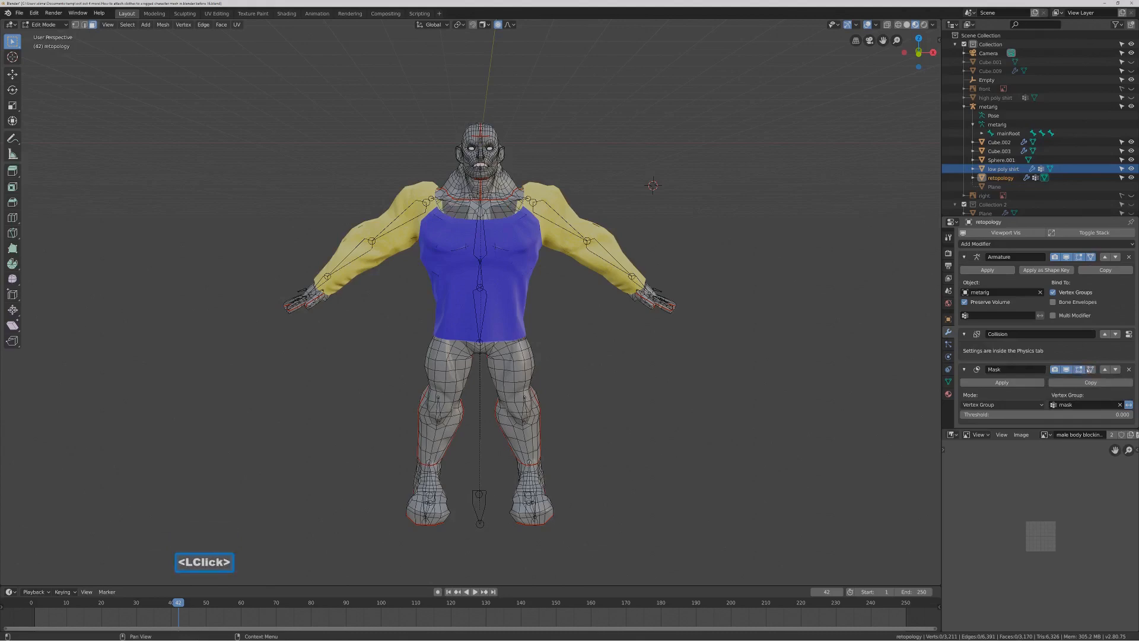
{"action": "left_click", "coordinate": [1090, 370]}
{"action": "left_click", "coordinate": [1090, 371]}
Select the masked body faces across the upper chest along the shirt's front neckline, from one shoulder to the other.
{"action": "middle_click_drag", "start_coordinate": [733, 277], "coordinate": [715, 280]}
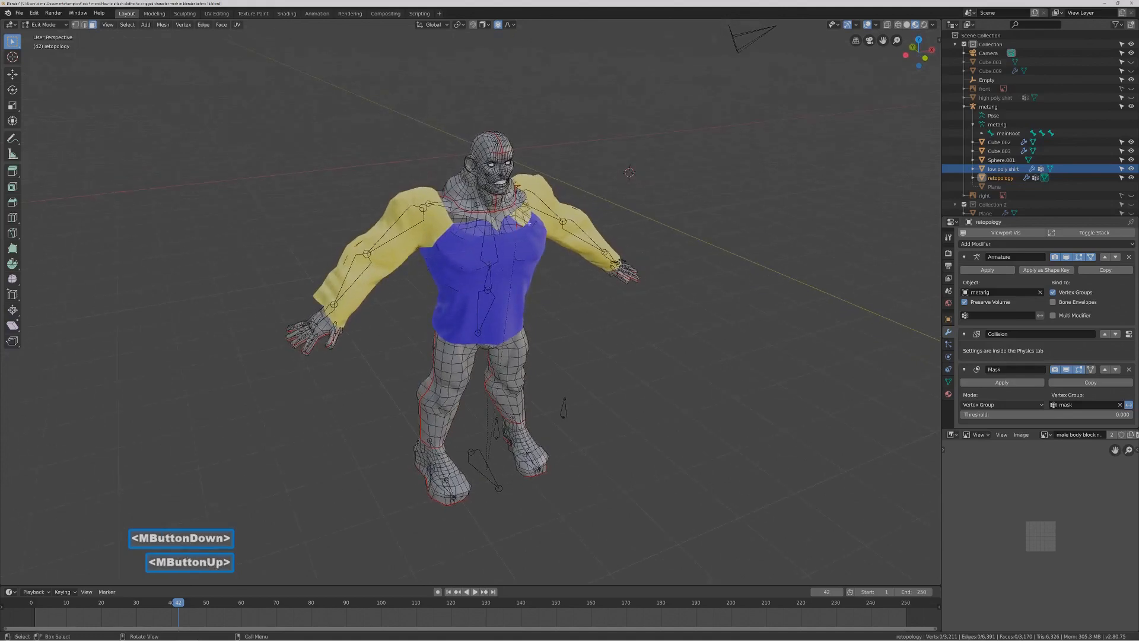
{"action": "left_click", "coordinate": [528, 223]}
{"action": "middle_click_drag", "start_coordinate": [528, 224], "coordinate": [505, 230]}
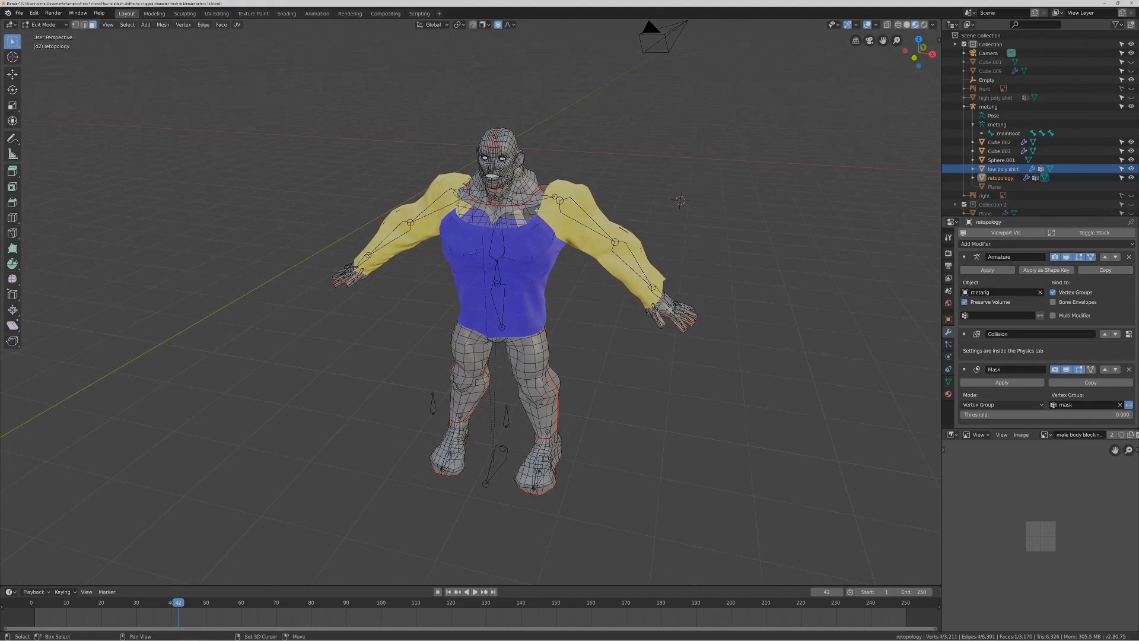
{"action": "left_click", "coordinate": [532, 212], "text": "shift"}
{"action": "left_click", "coordinate": [529, 215], "text": "shift"}
{"action": "left_click", "coordinate": [515, 220], "text": "shift"}
{"action": "left_click", "coordinate": [522, 223], "text": "shift"}
{"action": "middle_click_drag", "start_coordinate": [488, 242], "coordinate": [524, 221]}
{"action": "left_click", "coordinate": [505, 224], "text": "shift"}
{"action": "left_click", "coordinate": [496, 228], "text": "shift"}
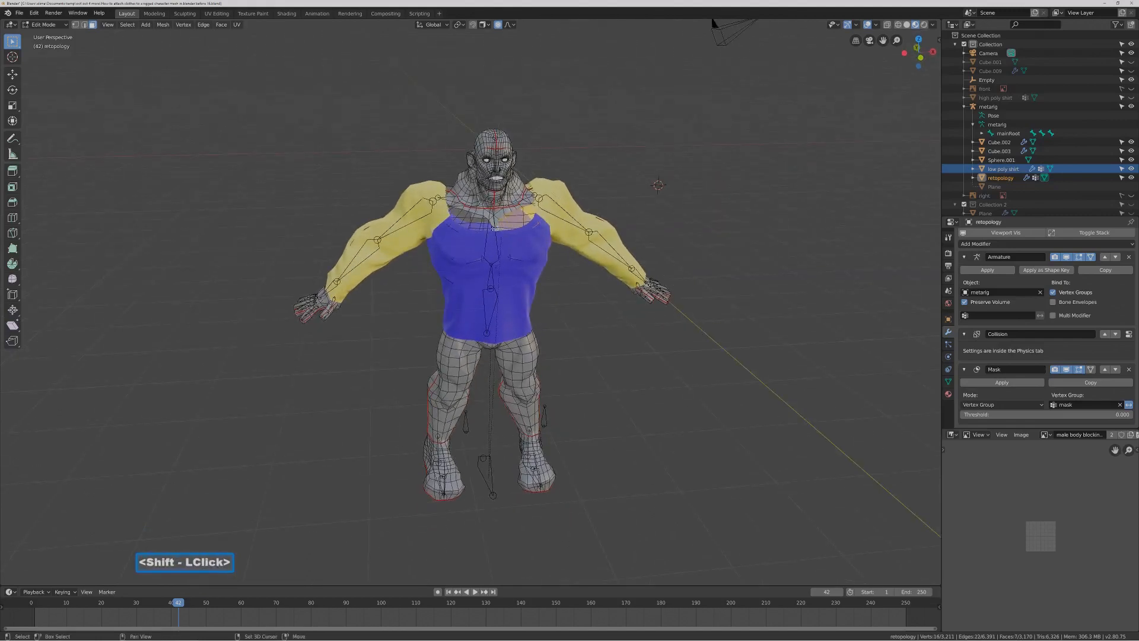
{"action": "left_click", "coordinate": [490, 227], "text": "shift"}
{"action": "left_click", "coordinate": [480, 226], "text": "shift"}
{"action": "left_click", "coordinate": [469, 220], "text": "shift"}
{"action": "left_click", "coordinate": [462, 218], "text": "shift"}
{"action": "left_click", "coordinate": [458, 214], "text": "shift"}
{"action": "left_click", "coordinate": [454, 213], "text": "shift"}
Add the masked body faces exposed at the hip along the shirt's lower hem to the selection.
{"action": "middle_click_drag", "start_coordinate": [559, 267], "coordinate": [469, 262]}
{"action": "left_click", "coordinate": [552, 347], "text": "shift"}
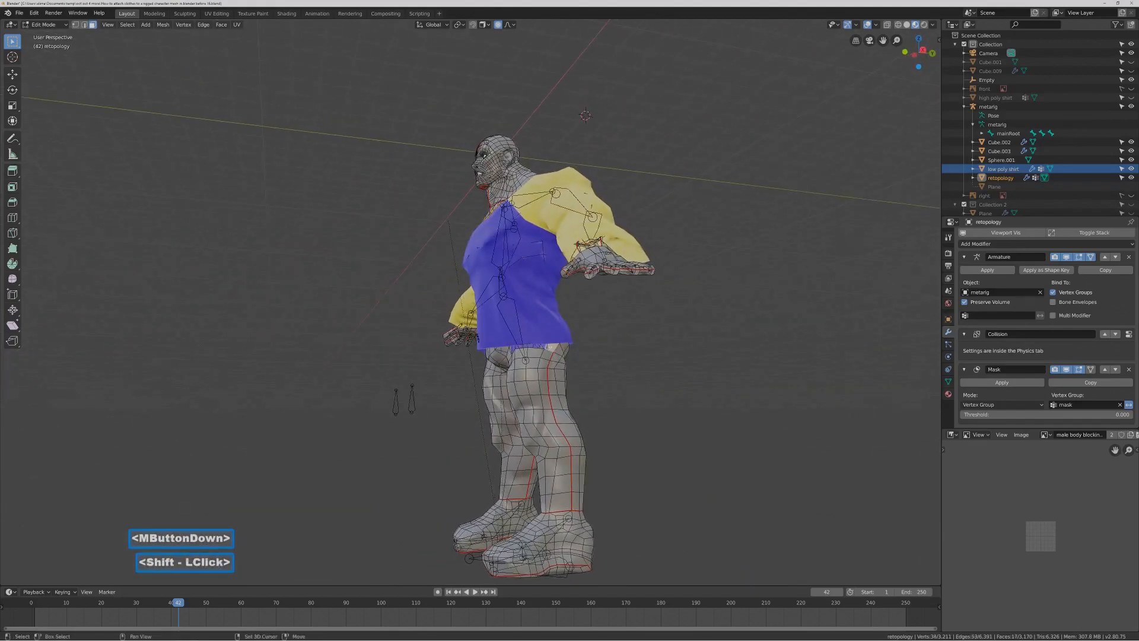
{"action": "left_click", "coordinate": [538, 345], "text": "shift"}
{"action": "mouse_move", "coordinate": [525, 345]}
{"action": "middle_mouse_down"}
{"action": "mouse_move", "coordinate": [498, 338]}
{"action": "mouse_move", "coordinate": [527, 342]}
{"action": "middle_mouse_up"}
{"action": "left_click", "coordinate": [537, 343], "text": "shift"}
{"action": "left_click", "coordinate": [527, 342], "text": "shift"}
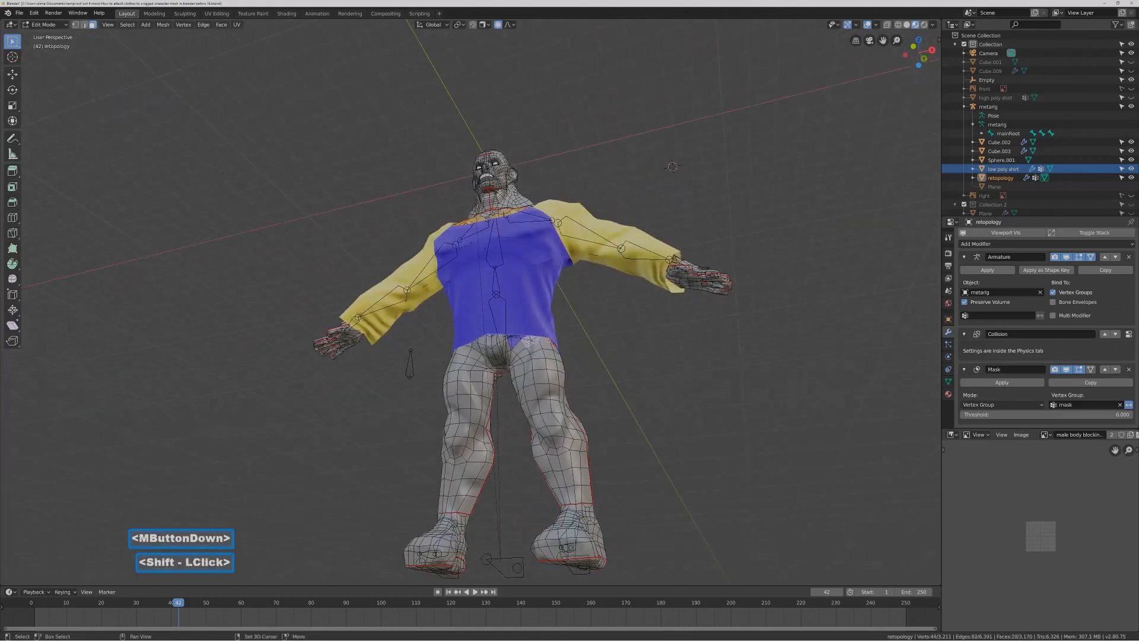
{"action": "left_click", "coordinate": [514, 340], "text": "shift"}
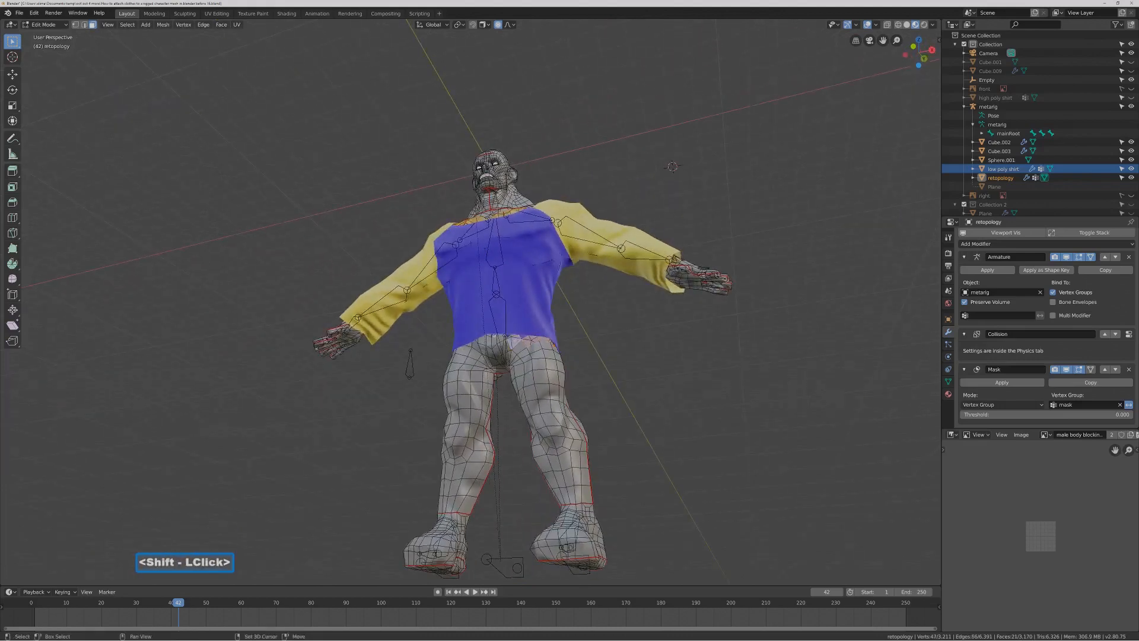
{"action": "left_click", "coordinate": [514, 342], "text": "shift"}
{"action": "left_click", "coordinate": [519, 338], "text": "shift"}
{"action": "middle_click_drag", "start_coordinate": [520, 338], "coordinate": [556, 283]}
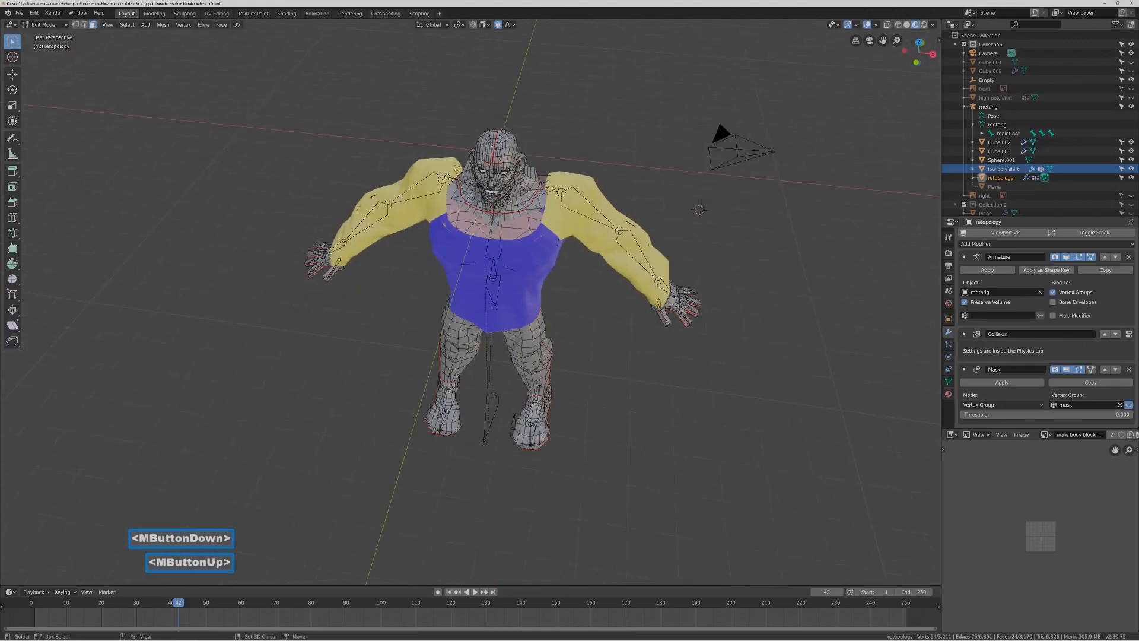
Add the masked faces at the front shoulder and across the upper back along the rear neckline to the selection.
{"action": "left_click", "coordinate": [541, 212], "text": "shift"}
{"action": "middle_click_drag", "start_coordinate": [541, 212], "coordinate": [494, 211]}
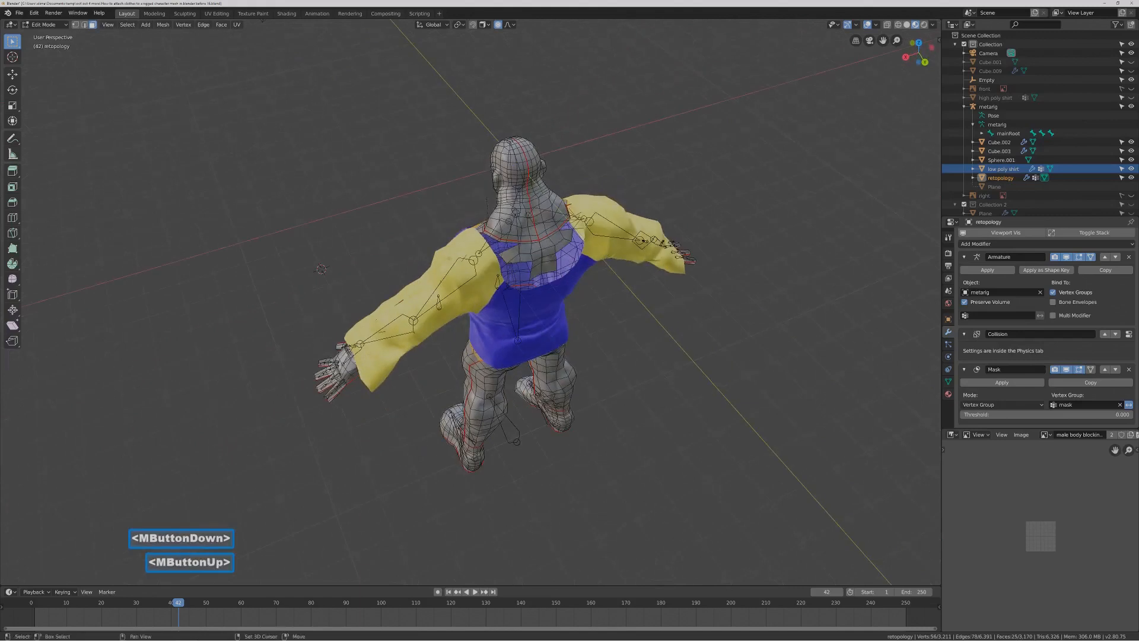
{"action": "left_click", "coordinate": [498, 245], "text": "shift"}
{"action": "left_click", "coordinate": [522, 267], "text": "shift"}
{"action": "left_click", "coordinate": [508, 264], "text": "shift"}
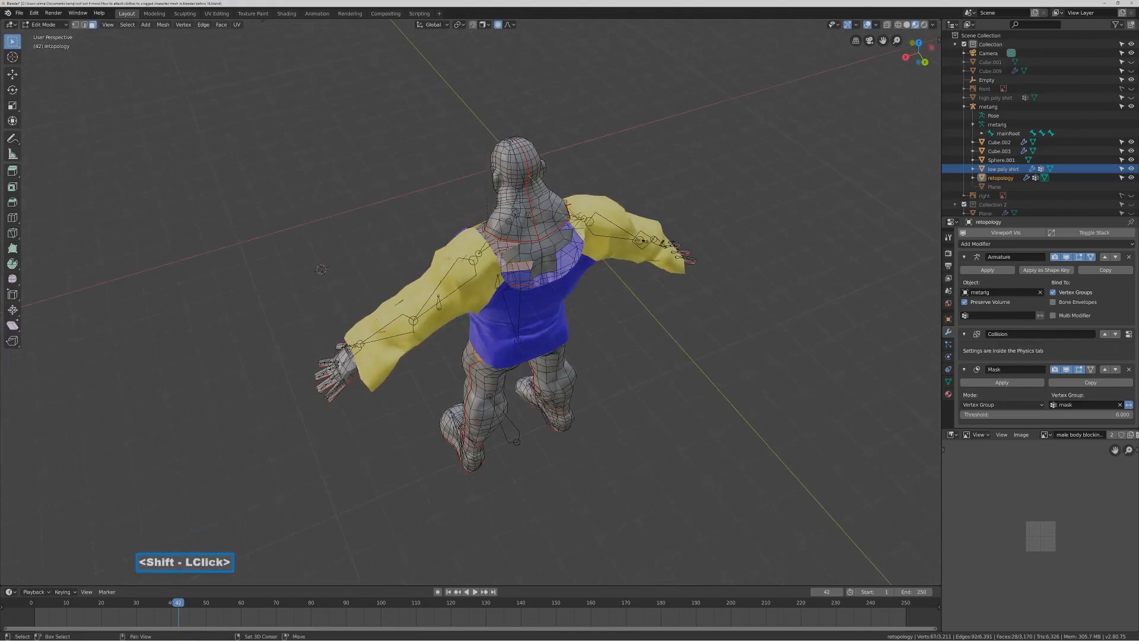
{"action": "left_click", "coordinate": [514, 276], "text": "shift"}
{"action": "left_click", "coordinate": [518, 279], "text": "shift"}
{"action": "left_click", "coordinate": [539, 282], "text": "shift"}
{"action": "left_click", "coordinate": [565, 261], "text": "shift"}
Use Circle Select to add the remaining masked faces of the upper back and shoulders around the rear neckline.
{"action": "key", "text": "c"}
{"action": "left_click", "coordinate": [543, 273]}
{"action": "left_click", "coordinate": [569, 244]}
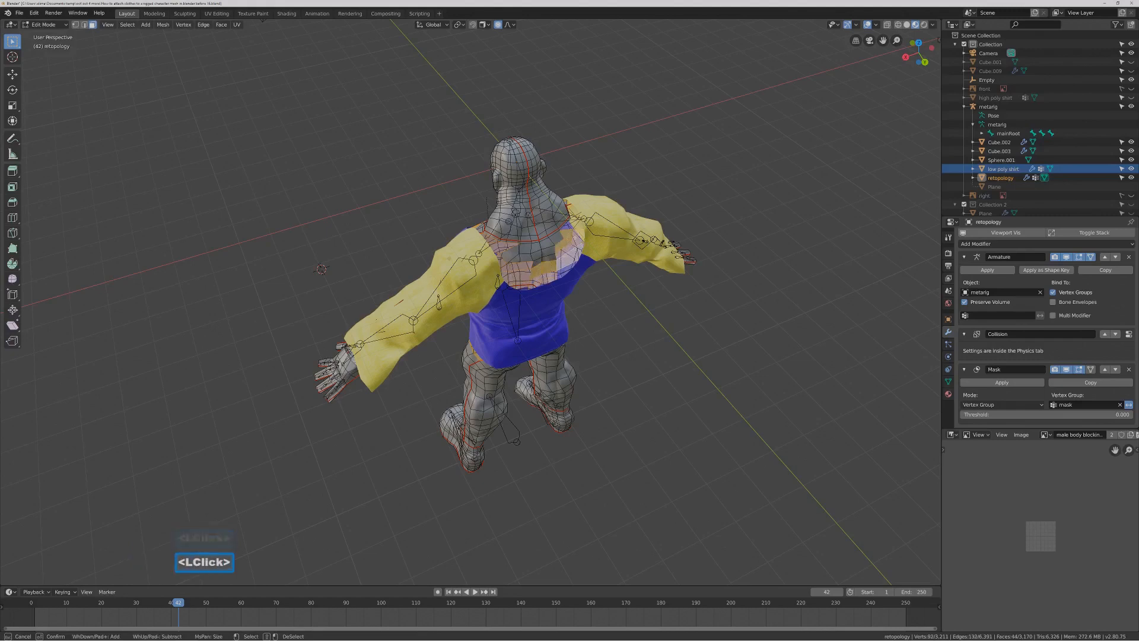
{"action": "left_click", "coordinate": [568, 221]}
{"action": "left_click", "coordinate": [566, 211]}
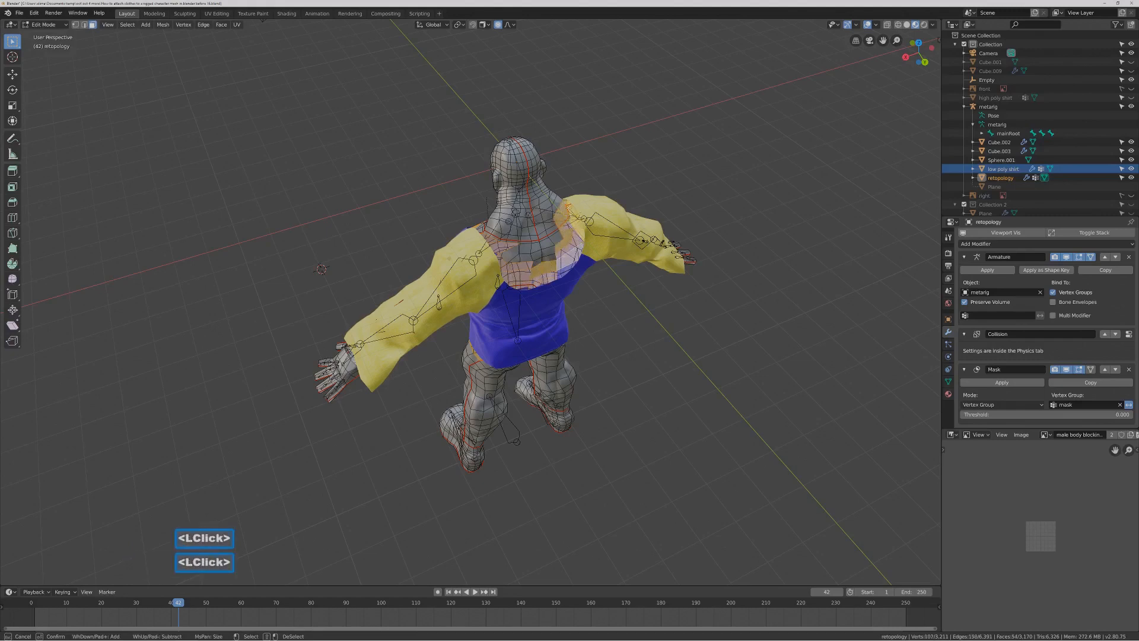
{"action": "left_click", "coordinate": [561, 271]}
{"action": "left_click", "coordinate": [532, 281]}
{"action": "left_click", "coordinate": [537, 277]}
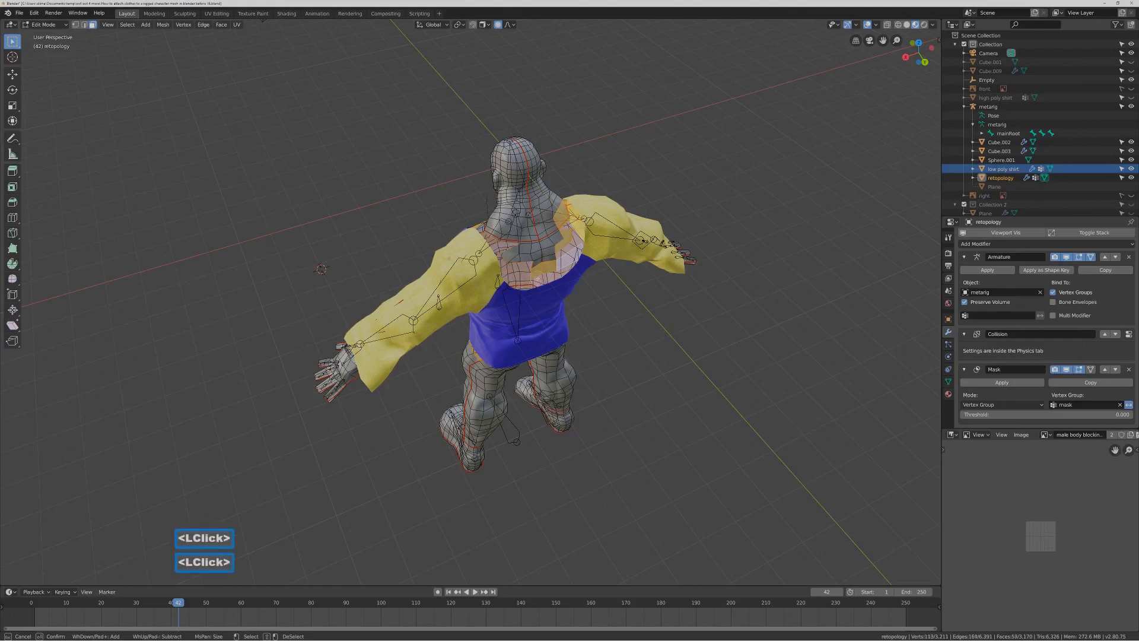
{"action": "left_click", "coordinate": [505, 254]}
{"action": "right_click", "coordinate": [714, 307]}
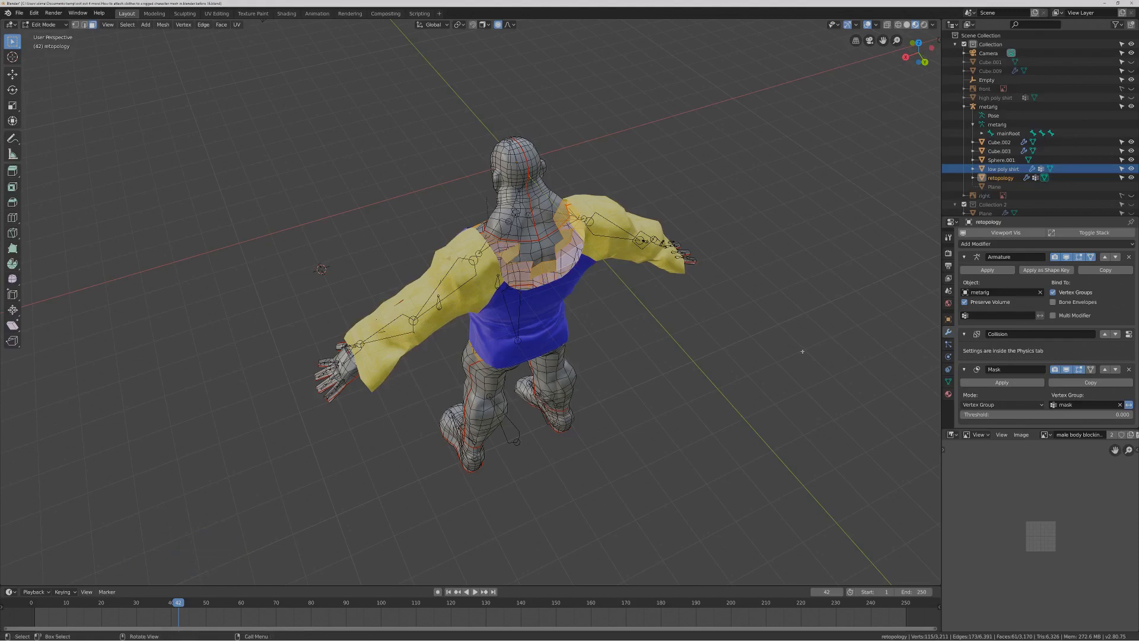
Remove the selected neckline and hem faces from the mask vertex group and clear the selection.
{"action": "left_click", "coordinate": [947, 383]}
{"action": "middle_click_drag", "start_coordinate": [646, 407], "coordinate": [753, 384]}
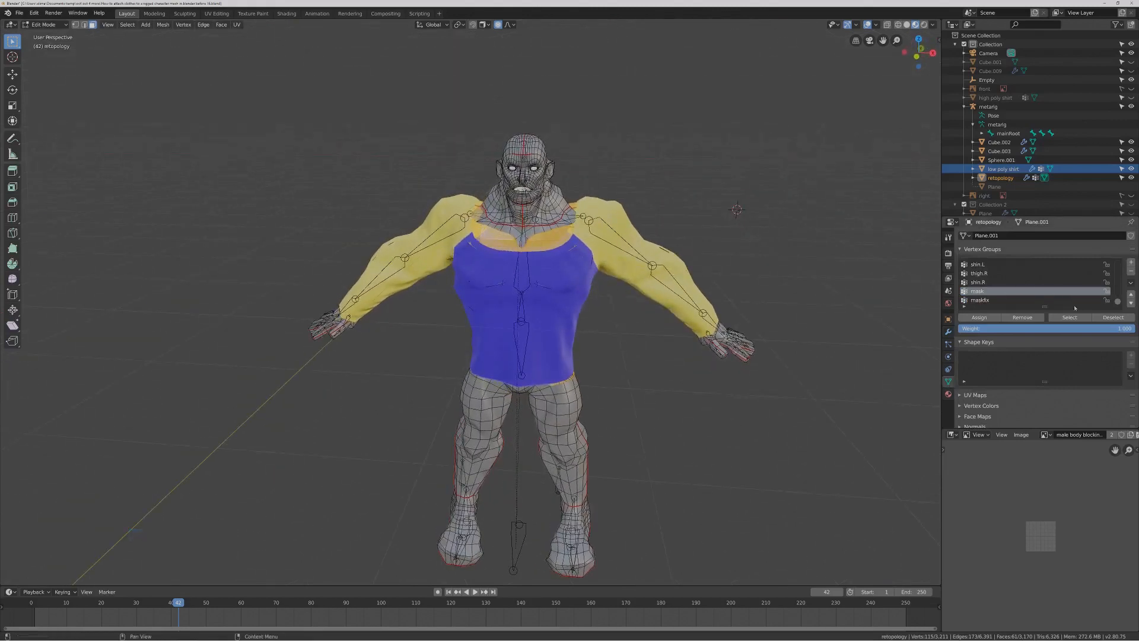
{"action": "left_click", "coordinate": [1035, 318]}
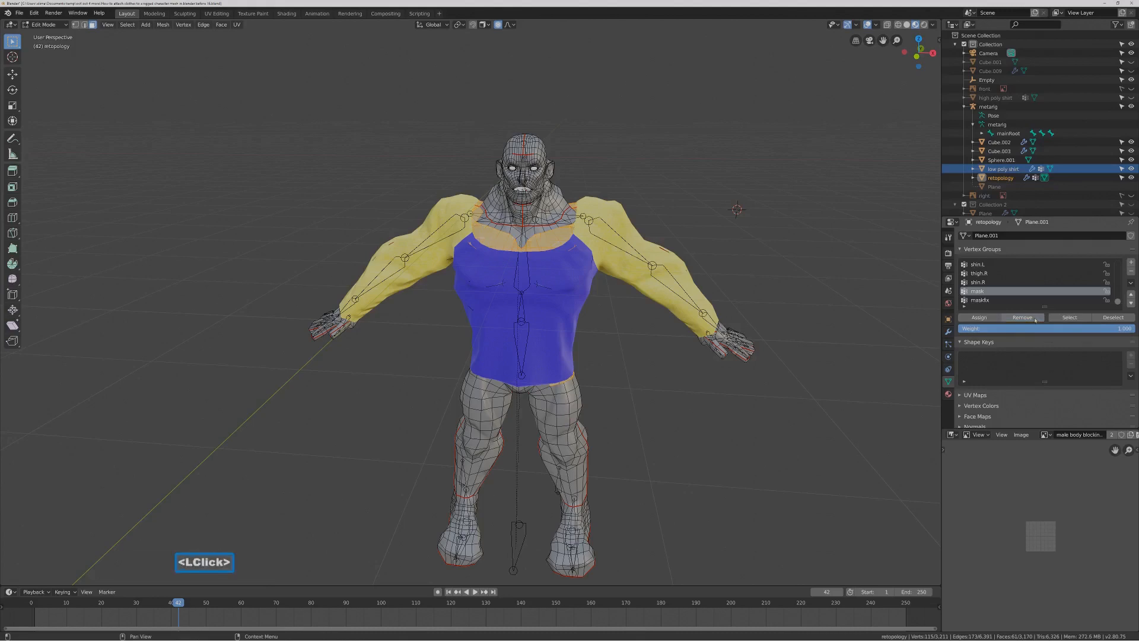
{"action": "left_click", "coordinate": [841, 256]}
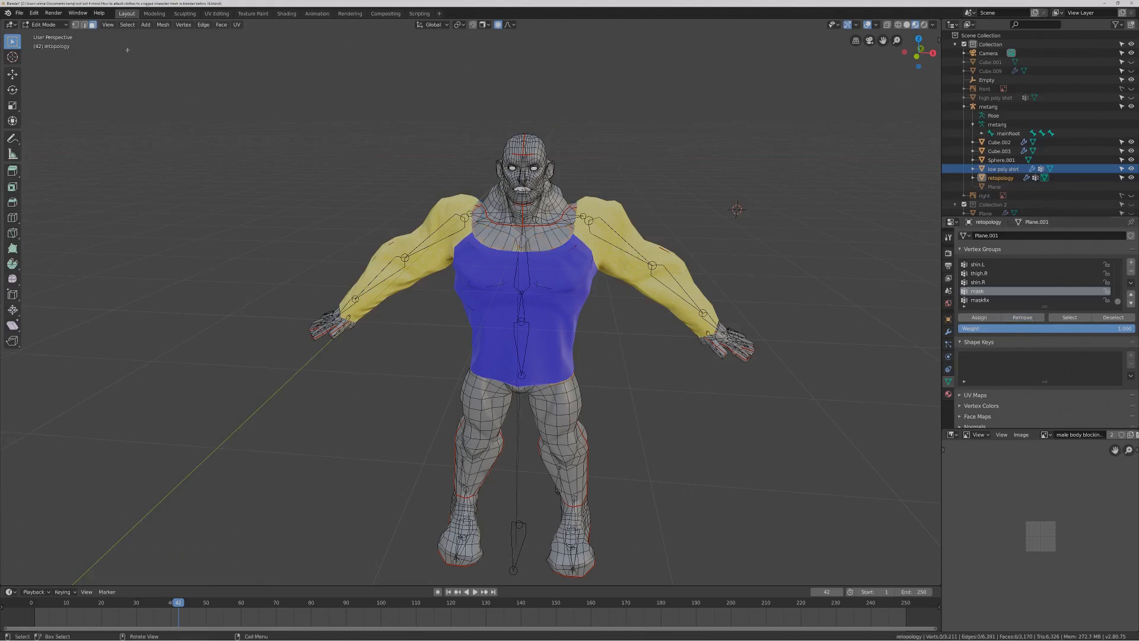
Return the body mesh to Object Mode and bring up its Mask modifier settings.
{"action": "left_click", "coordinate": [59, 25]}
{"action": "left_click", "coordinate": [46, 33]}
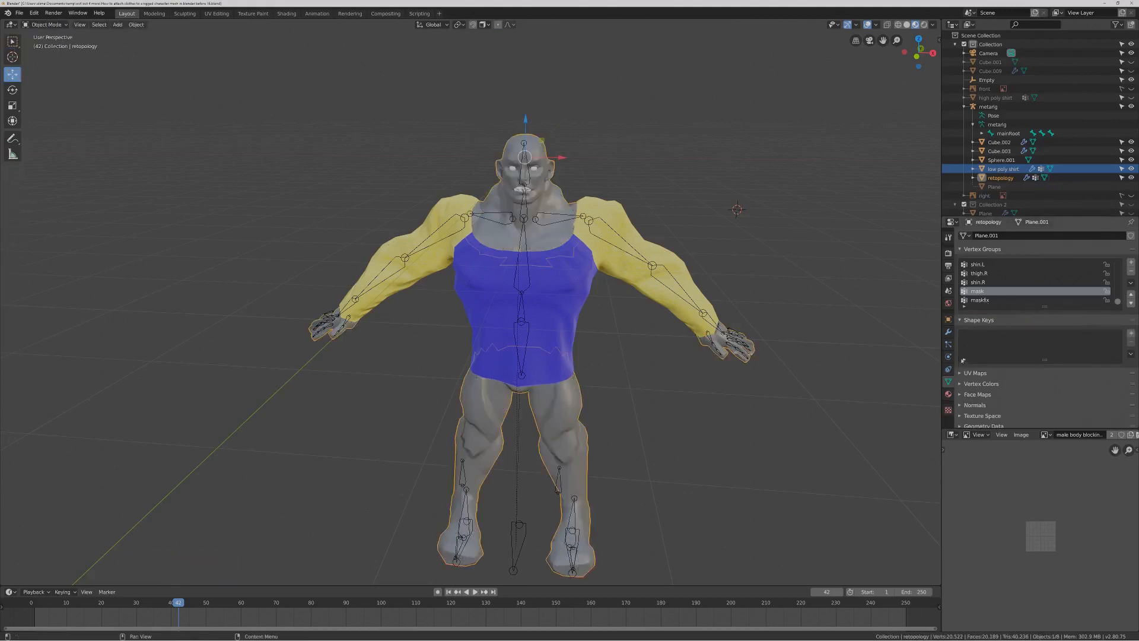
{"action": "left_click", "coordinate": [948, 332]}
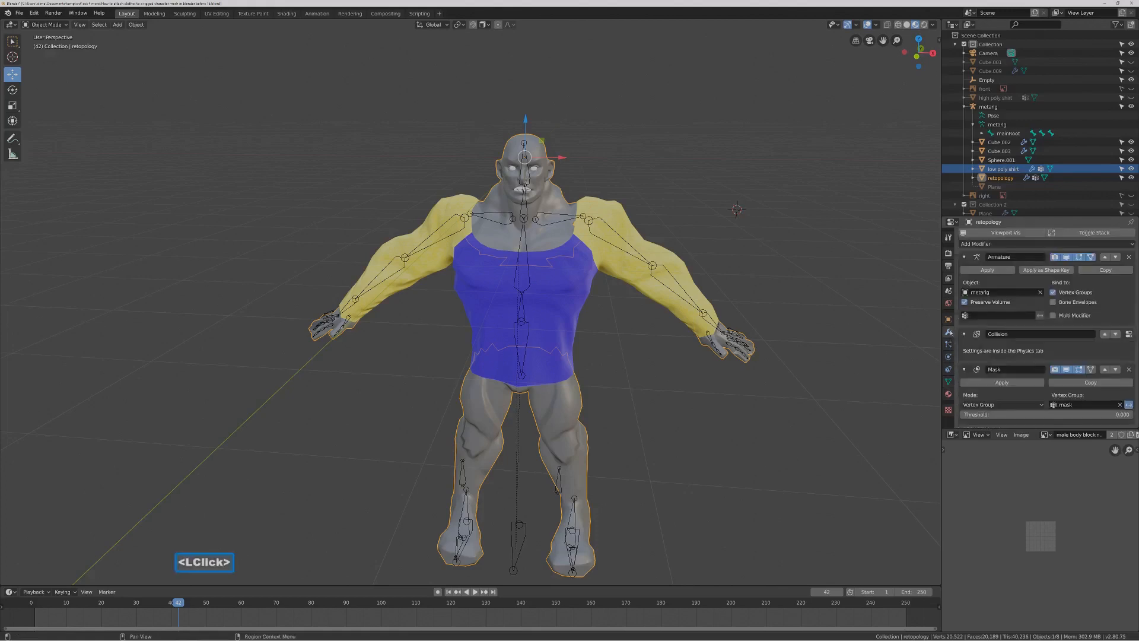
{"action": "left_click", "coordinate": [1091, 370]}
{"action": "middle_click_drag", "start_coordinate": [773, 224], "coordinate": [716, 192]}
{"action": "middle_click_drag", "start_coordinate": [752, 245], "coordinate": [749, 221], "text": "shift"}
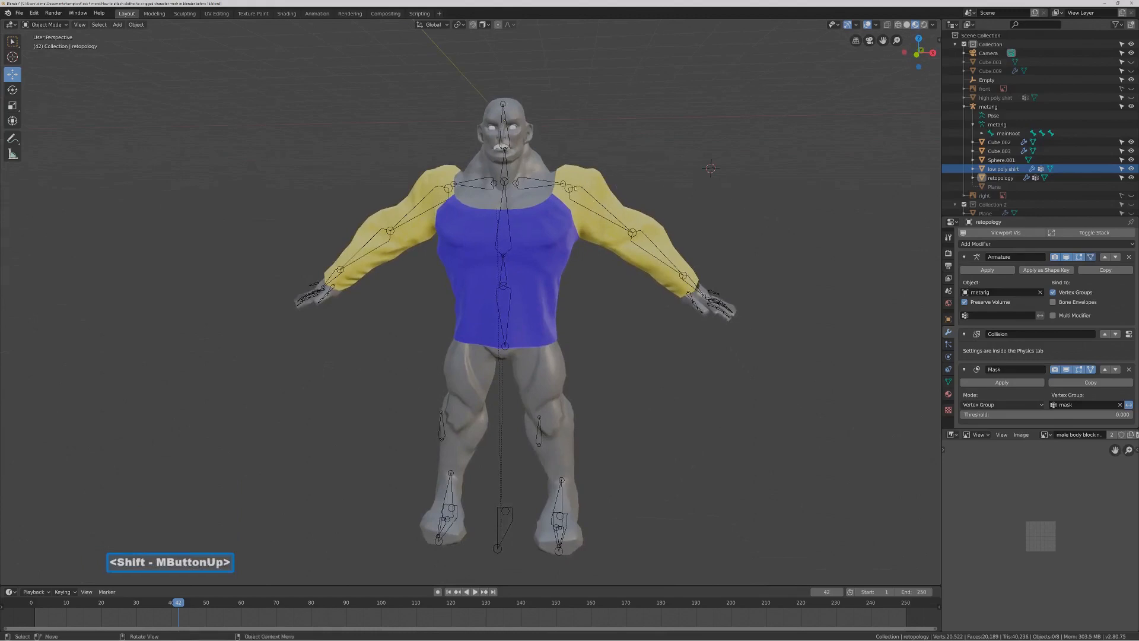
Select the metarig armature and switch it to Pose Mode.
{"action": "left_click", "coordinate": [506, 242]}
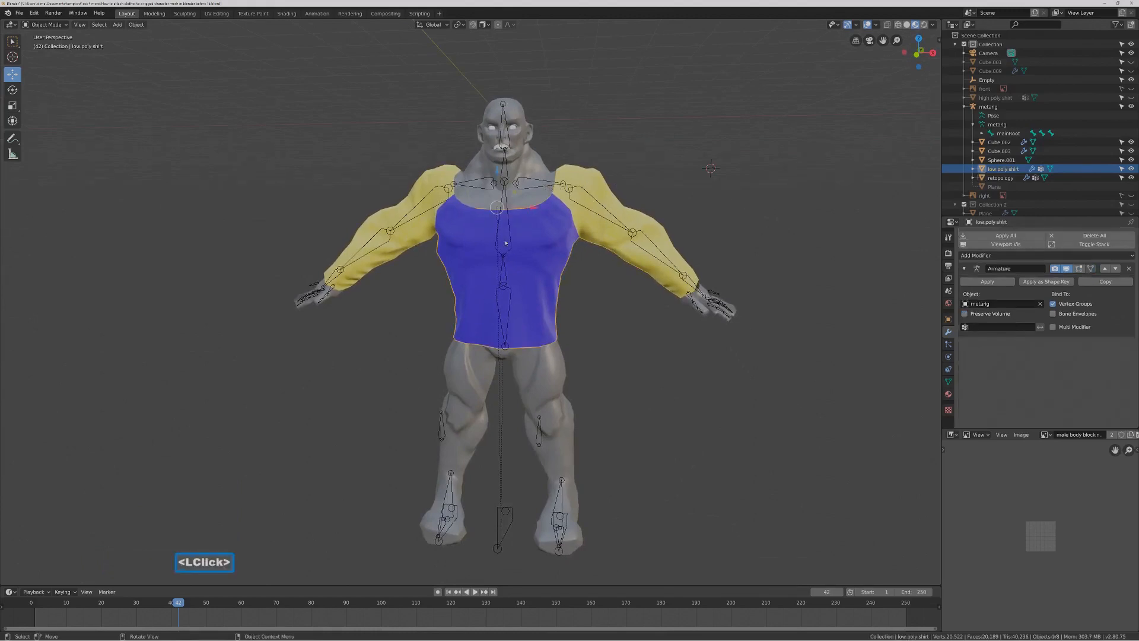
{"action": "left_click", "coordinate": [510, 242]}
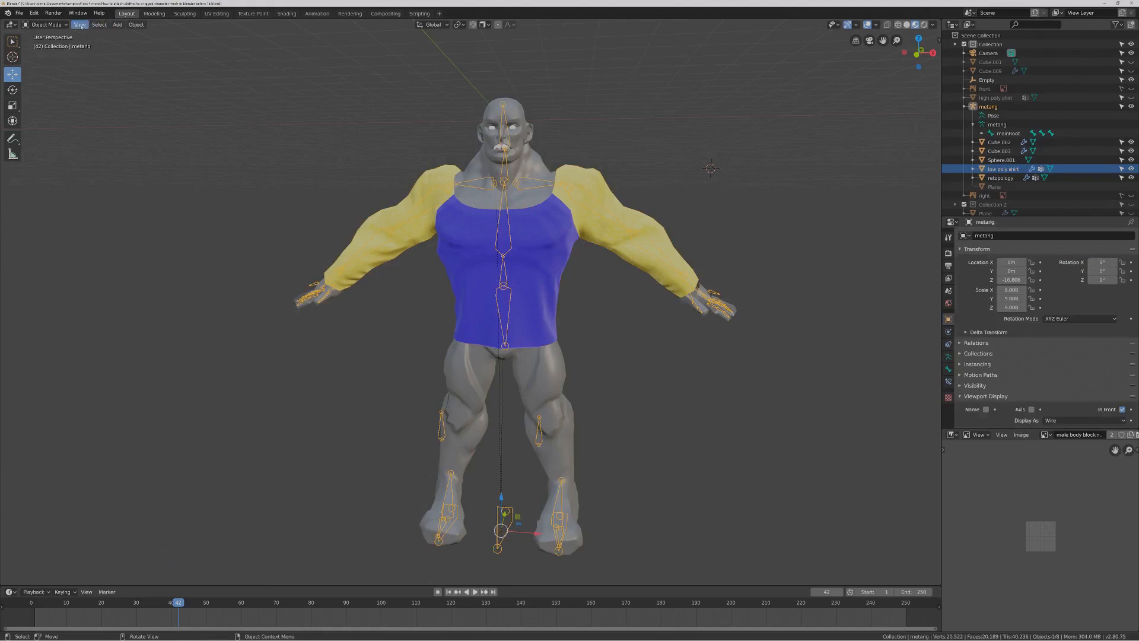
{"action": "left_click", "coordinate": [48, 25]}
{"action": "left_click", "coordinate": [63, 54]}
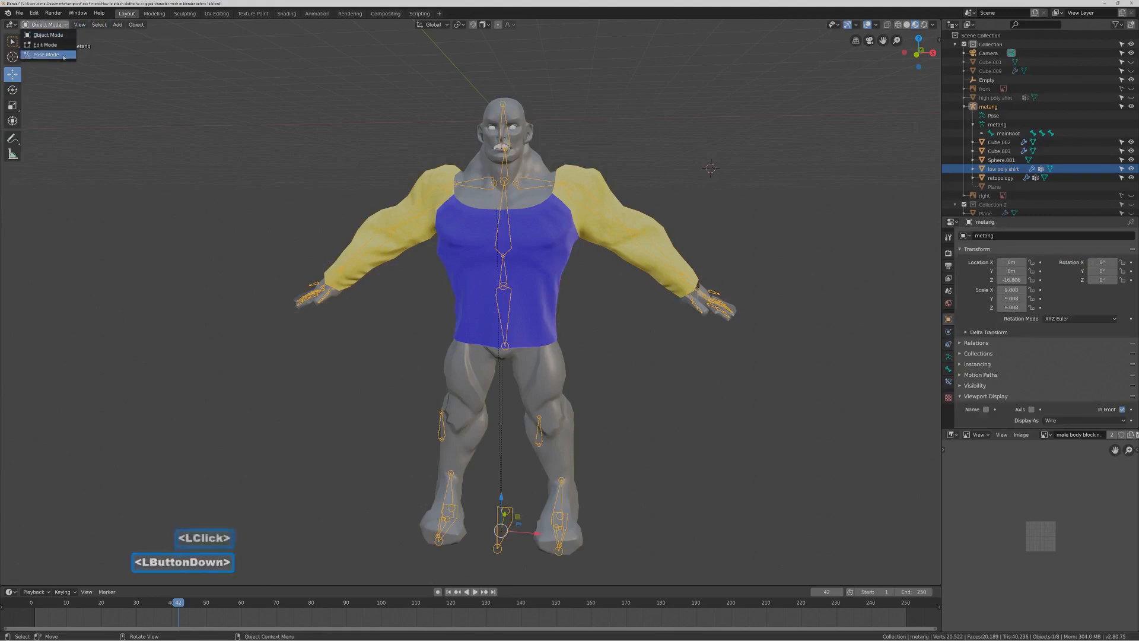
{"action": "middle_click_drag", "start_coordinate": [725, 180], "coordinate": [717, 186]}
Try rotating the upper spine bone and moving the root handle bone to test how the shirt follows.
{"action": "left_click", "coordinate": [501, 222]}
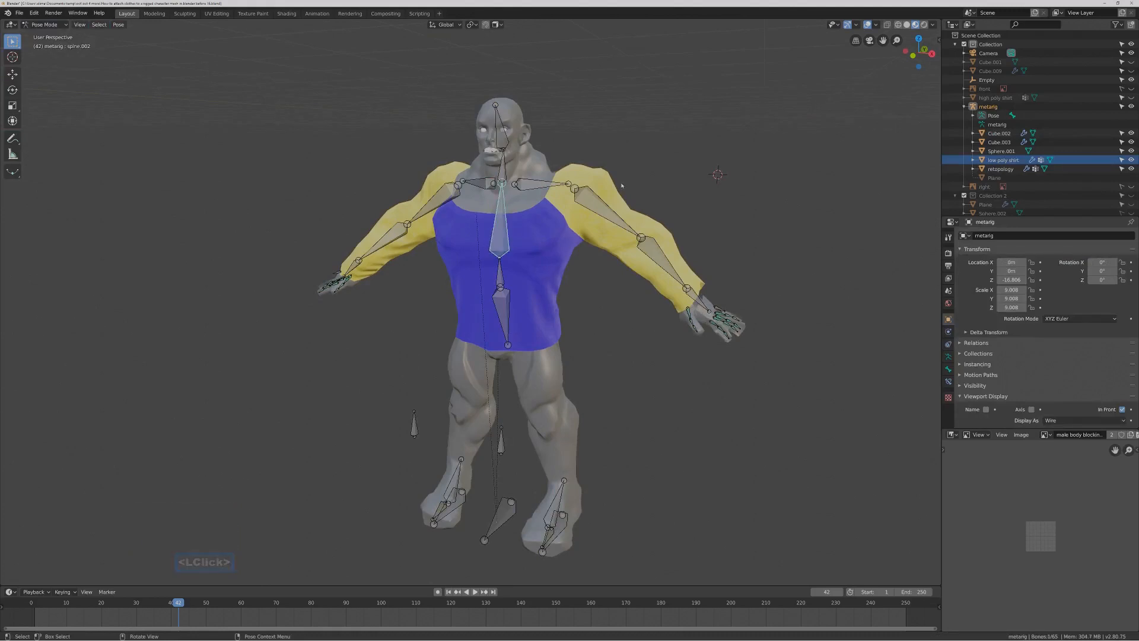
{"action": "key", "text": "r"}
{"action": "key", "text": "r"}
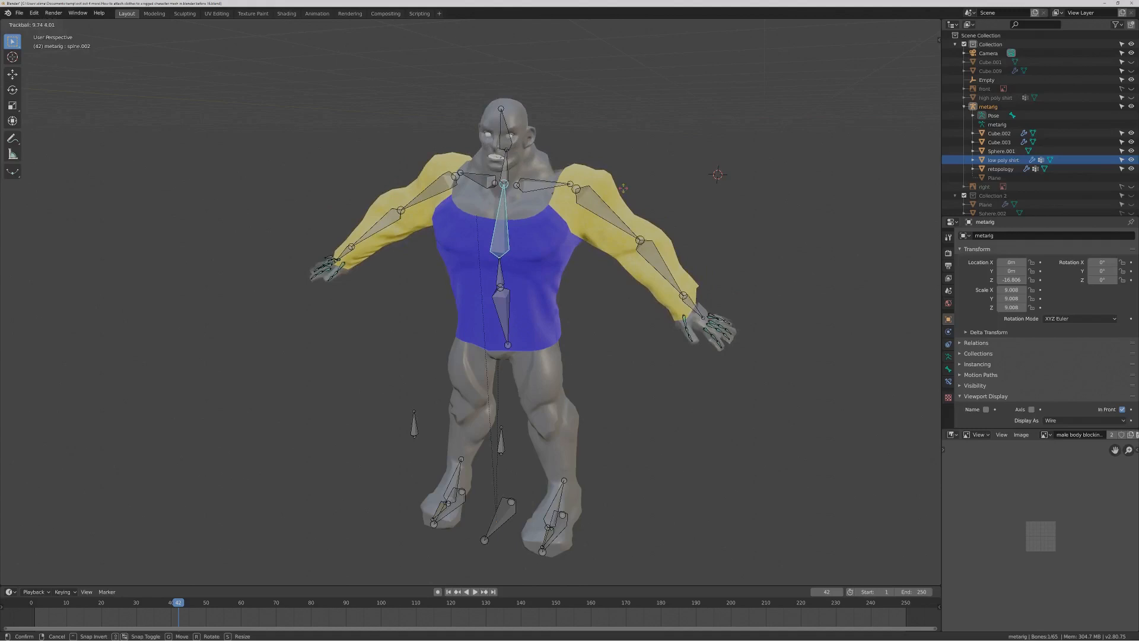
{"action": "right_click", "coordinate": [629, 190]}
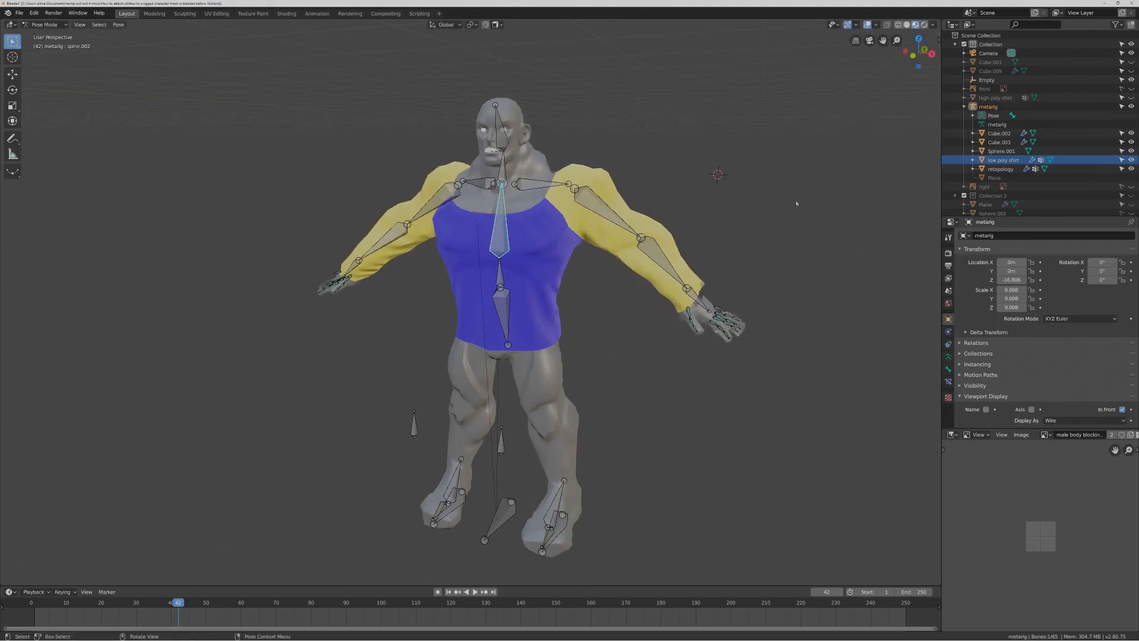
{"action": "key", "text": "Pause"}
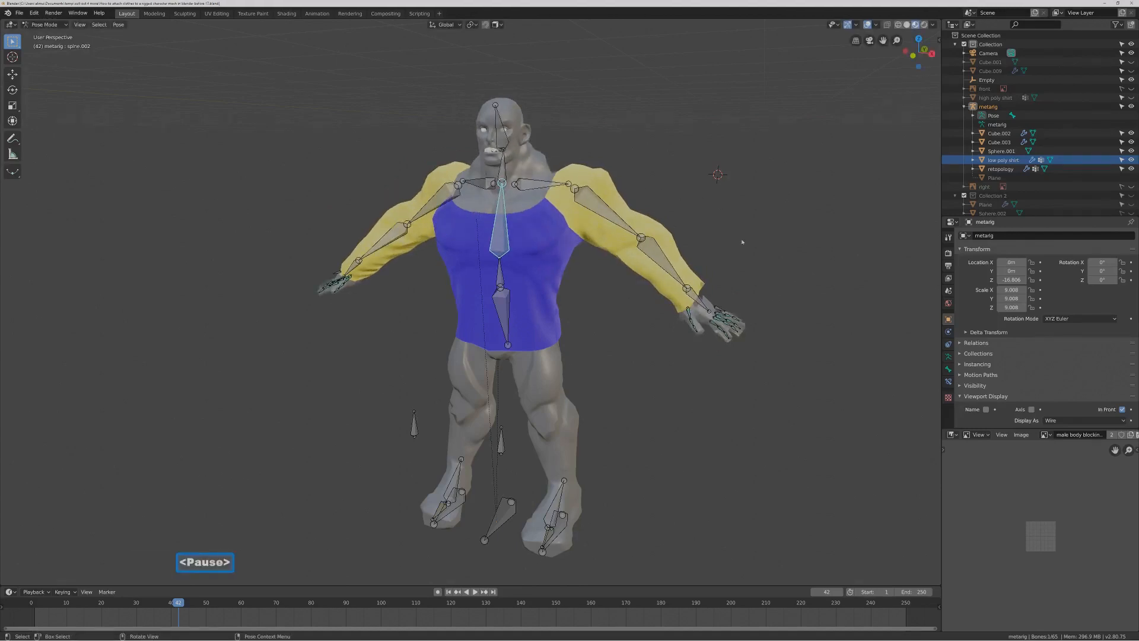
{"action": "left_click", "coordinate": [510, 300]}
{"action": "key", "text": "g"}
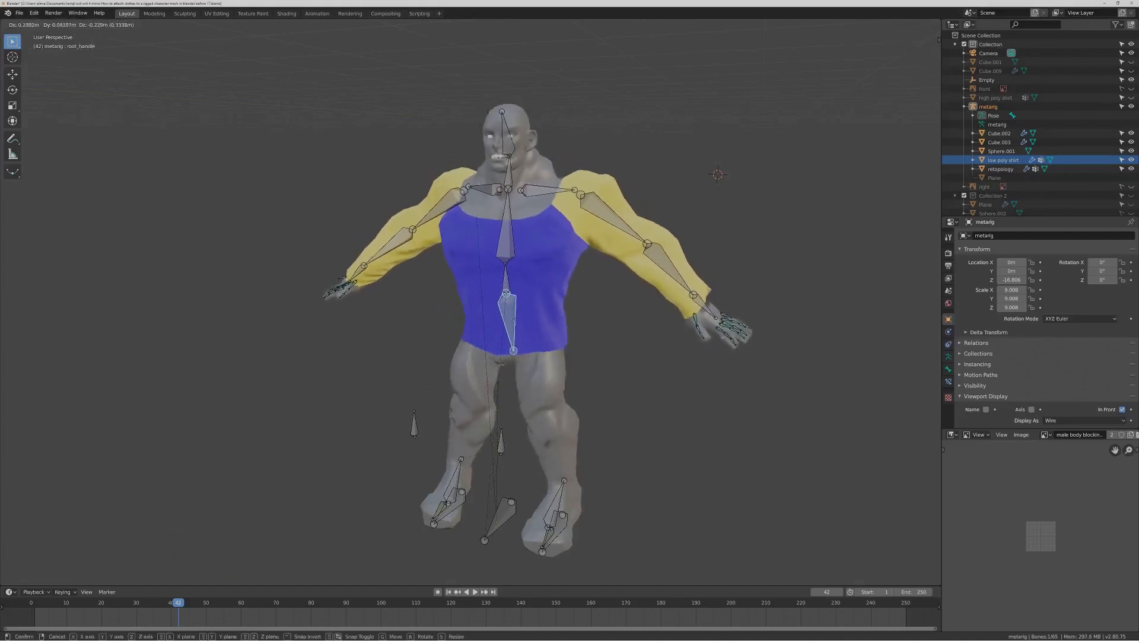
{"action": "right_click", "coordinate": [623, 276]}
From behind the character, use trackball rotation on the upper spine bone to bend the torso far forward.
{"action": "middle_click_drag", "start_coordinate": [623, 276], "coordinate": [514, 240]}
{"action": "left_click", "coordinate": [506, 237]}
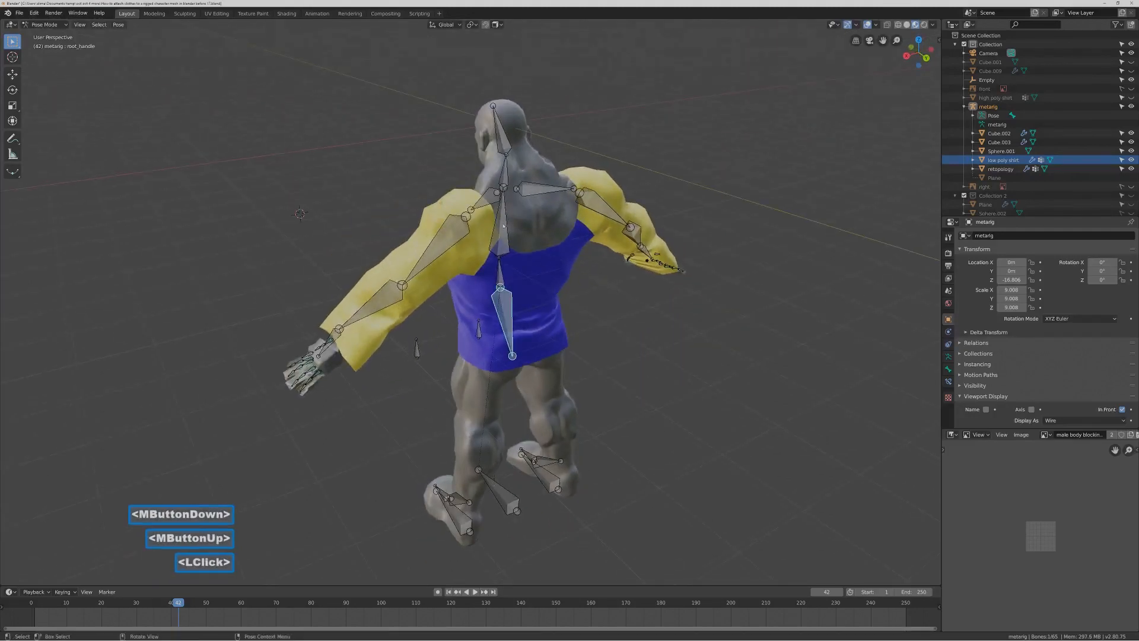
{"action": "key", "text": "r"}
{"action": "key", "text": "r"}
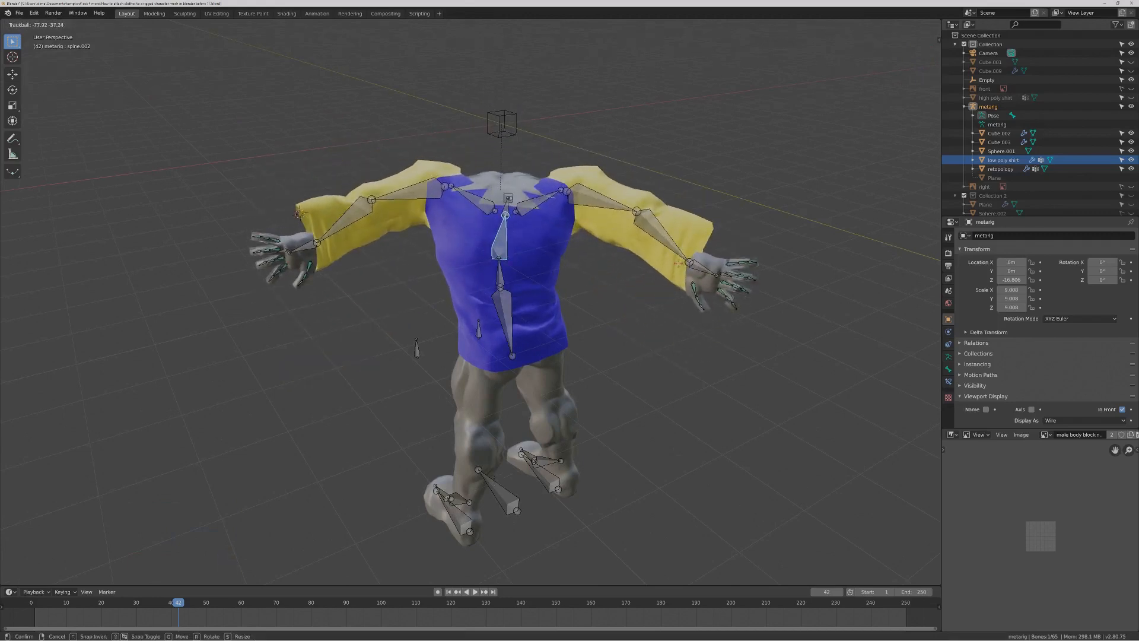
{"action": "left_click", "coordinate": [582, 247]}
{"action": "mouse_move", "coordinate": [581, 247]}
{"action": "middle_mouse_down"}
{"action": "mouse_move", "coordinate": [600, 264]}
{"action": "mouse_move", "coordinate": [570, 229]}
{"action": "middle_mouse_up"}
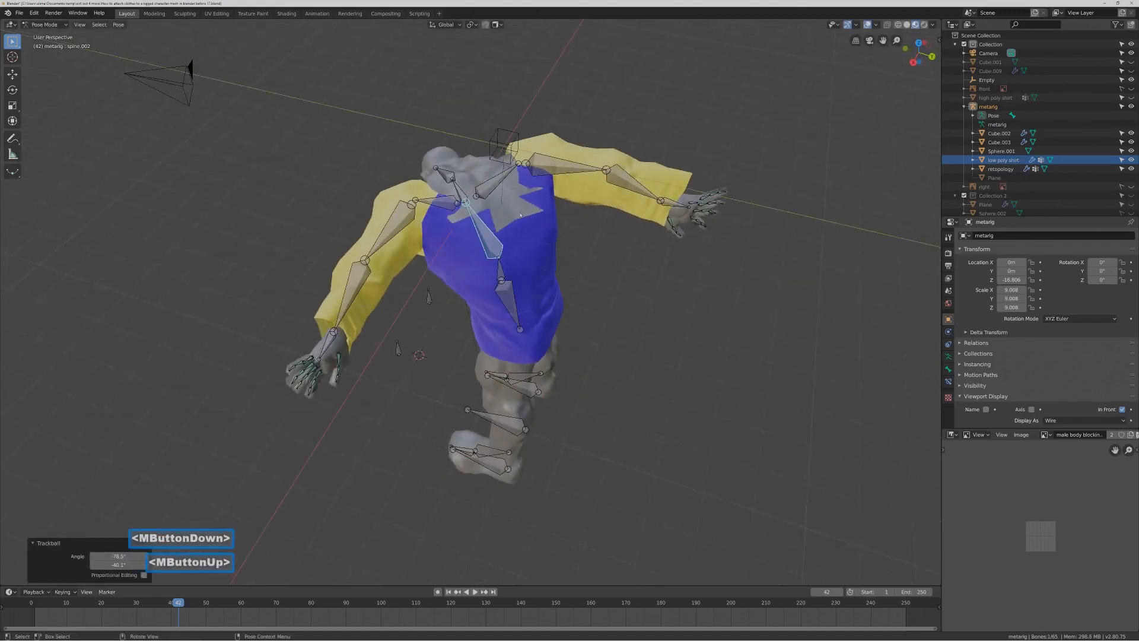
Leave Pose Mode with the bones deselected and open the retopology body mesh in Edit Mode.
{"action": "left_click", "coordinate": [595, 97]}
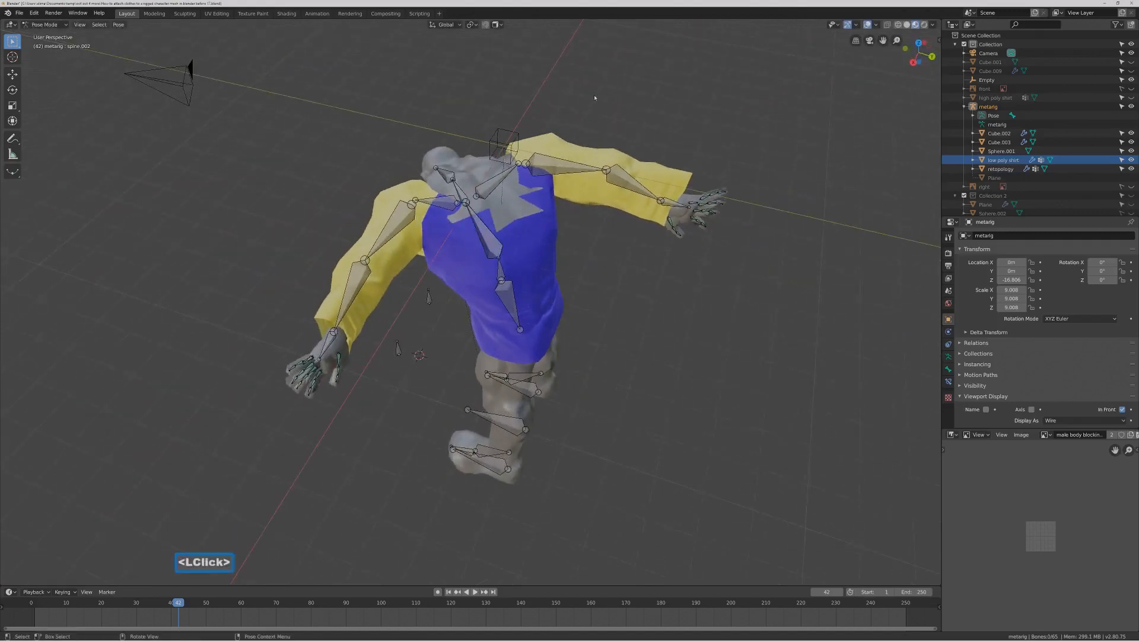
{"action": "left_click", "coordinate": [45, 24]}
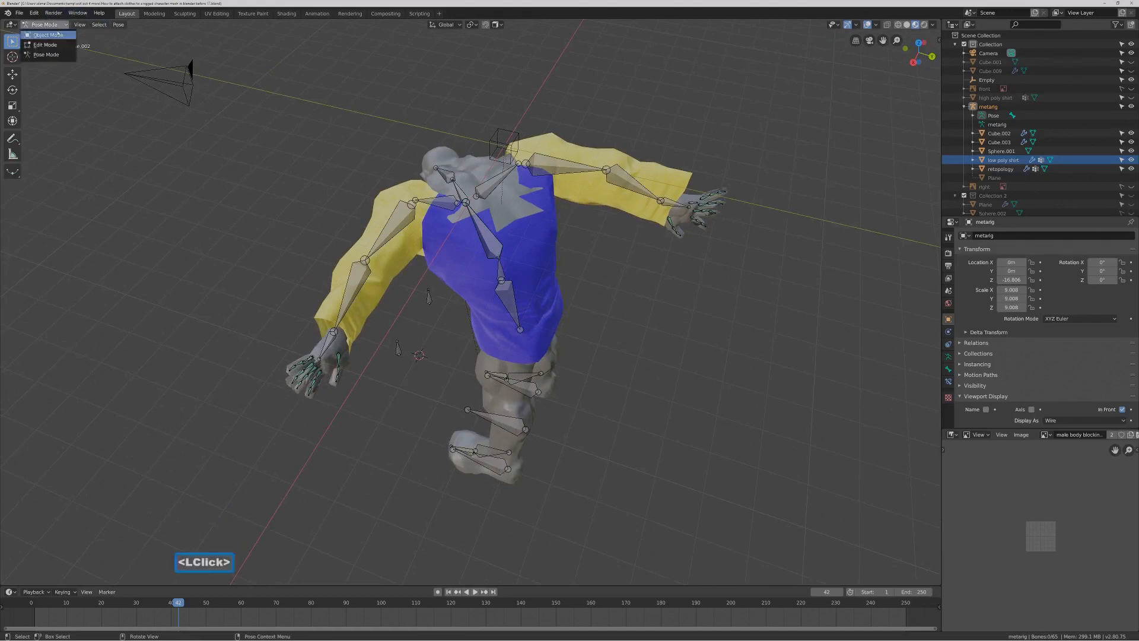
{"action": "left_click", "coordinate": [48, 35]}
{"action": "left_click", "coordinate": [525, 216]}
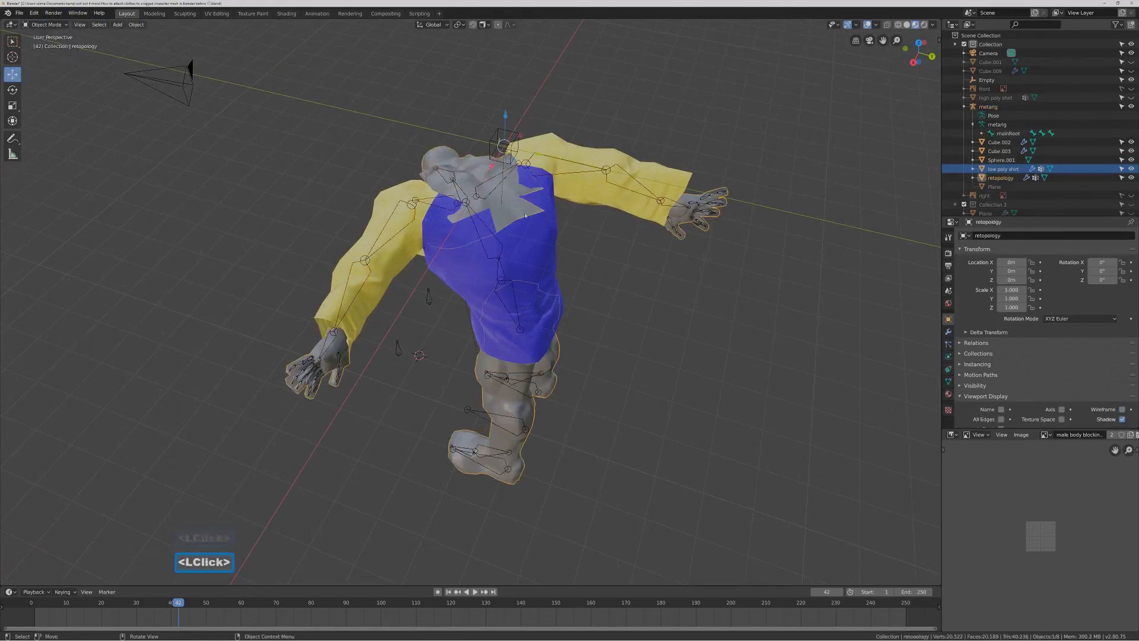
{"action": "left_click", "coordinate": [44, 24]}
{"action": "left_click", "coordinate": [47, 45]}
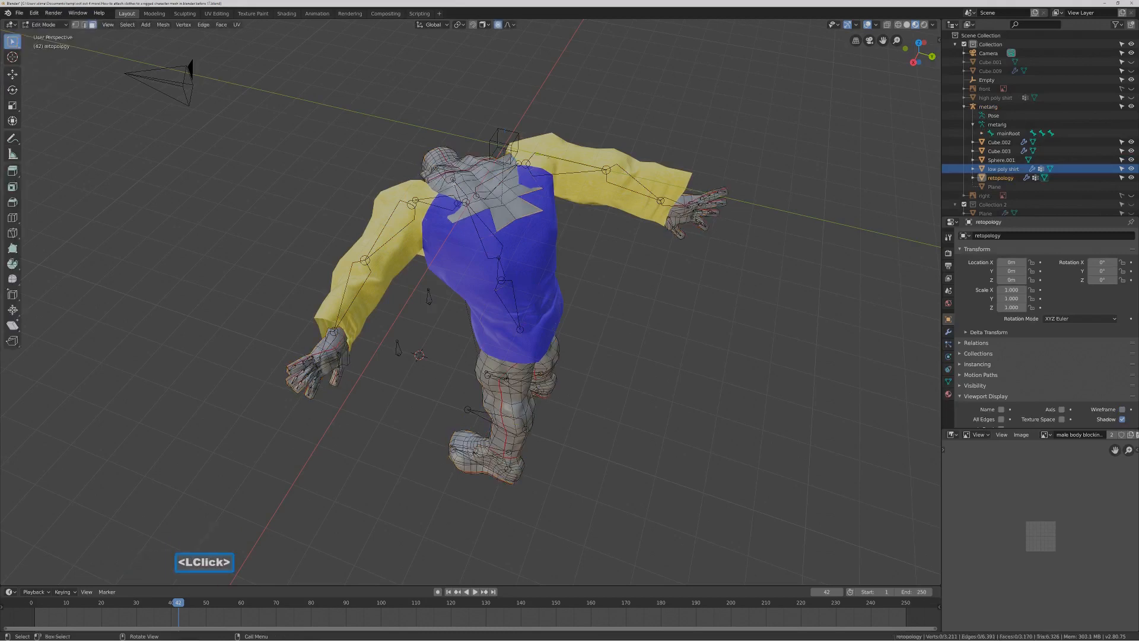
Use Circle Select to select the body faces poking through the shirt across the upper back.
{"action": "left_click", "coordinate": [521, 207]}
{"action": "left_click", "coordinate": [515, 210], "text": "shift"}
{"action": "key", "text": "c"}
{"action": "left_click_drag", "start_coordinate": [528, 201], "coordinate": [470, 223]}
{"action": "right_click", "coordinate": [727, 301]}
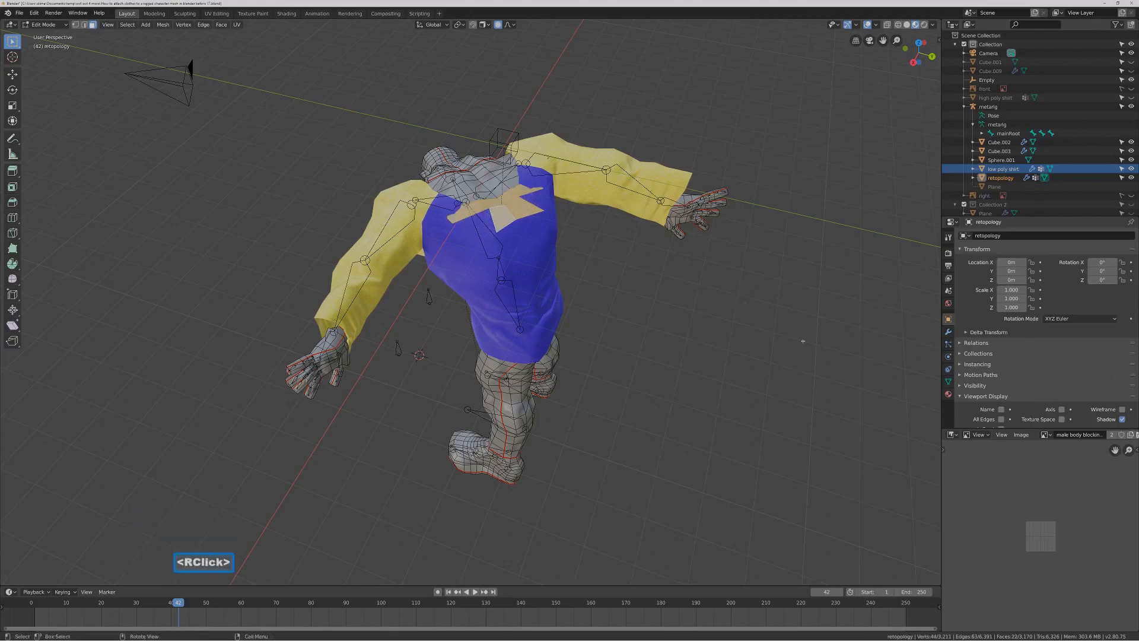
Assign the selected upper back faces to the mask vertex group and clear the selection.
{"action": "left_click", "coordinate": [948, 383]}
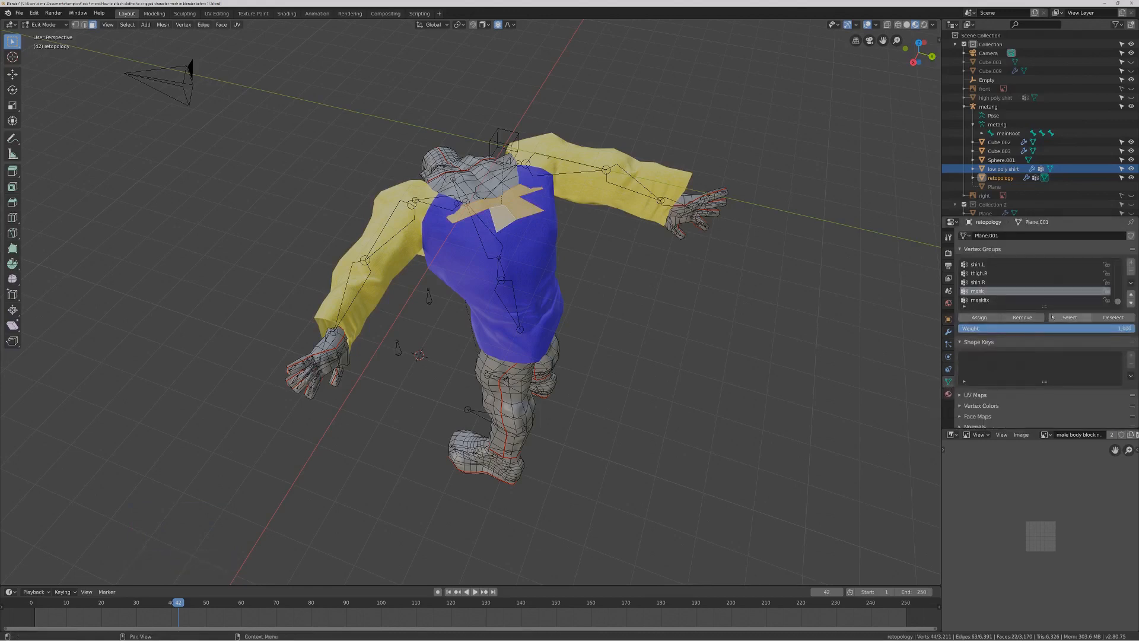
{"action": "left_click", "coordinate": [990, 319]}
{"action": "left_click", "coordinate": [511, 191]}
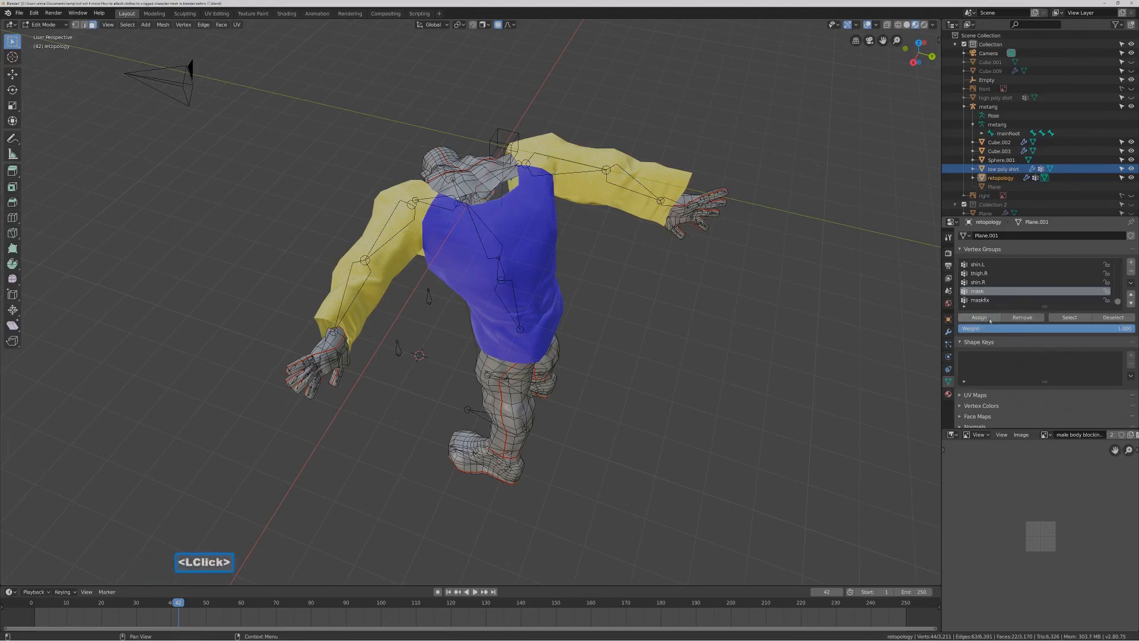
{"action": "left_click", "coordinate": [511, 191]}
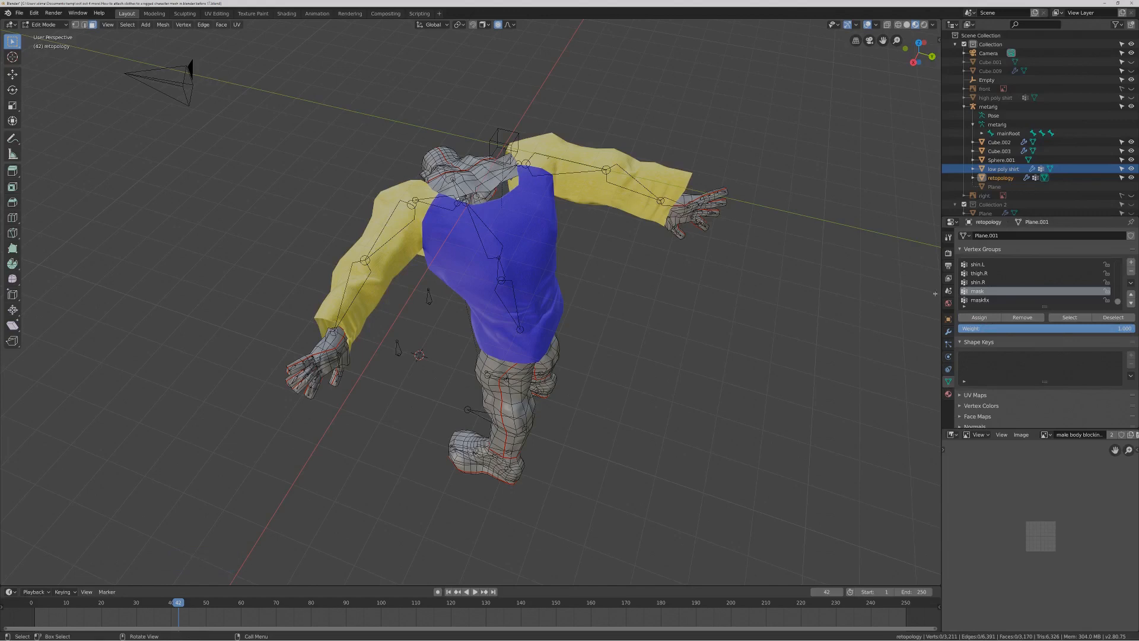
Turn off the Mask modifier's on-cage display so the masked body faces can be picked in Edit Mode.
{"action": "left_click", "coordinate": [948, 332]}
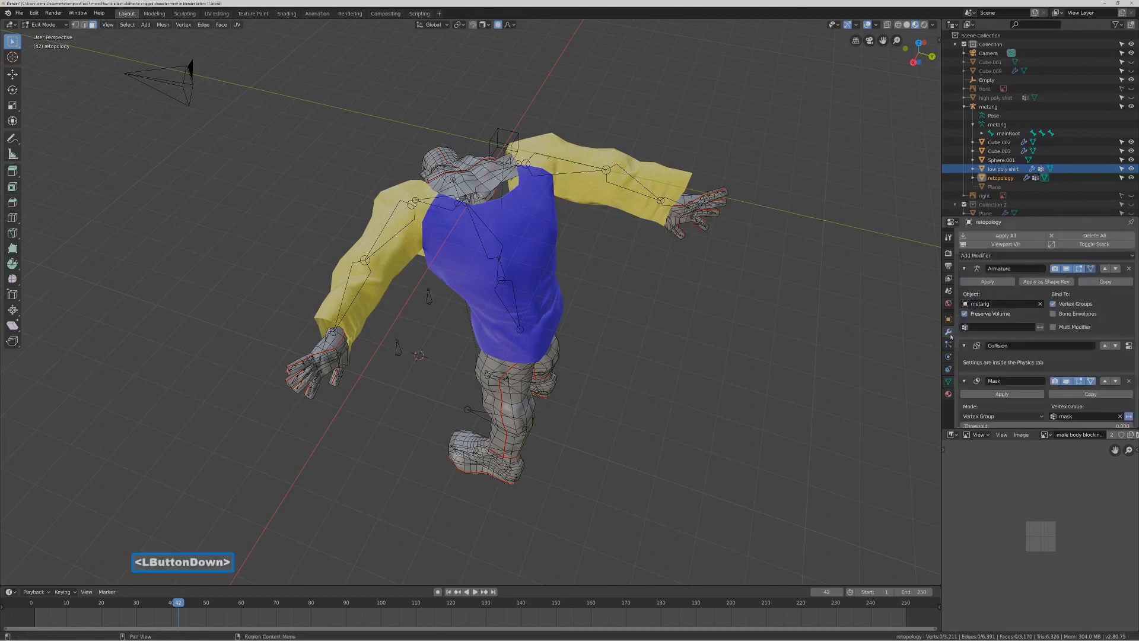
{"action": "left_click", "coordinate": [1089, 381]}
{"action": "mouse_move", "coordinate": [542, 185]}
{"action": "middle_mouse_down"}
{"action": "mouse_move", "coordinate": [556, 206]}
{"action": "mouse_move", "coordinate": [520, 184]}
{"action": "middle_mouse_up"}
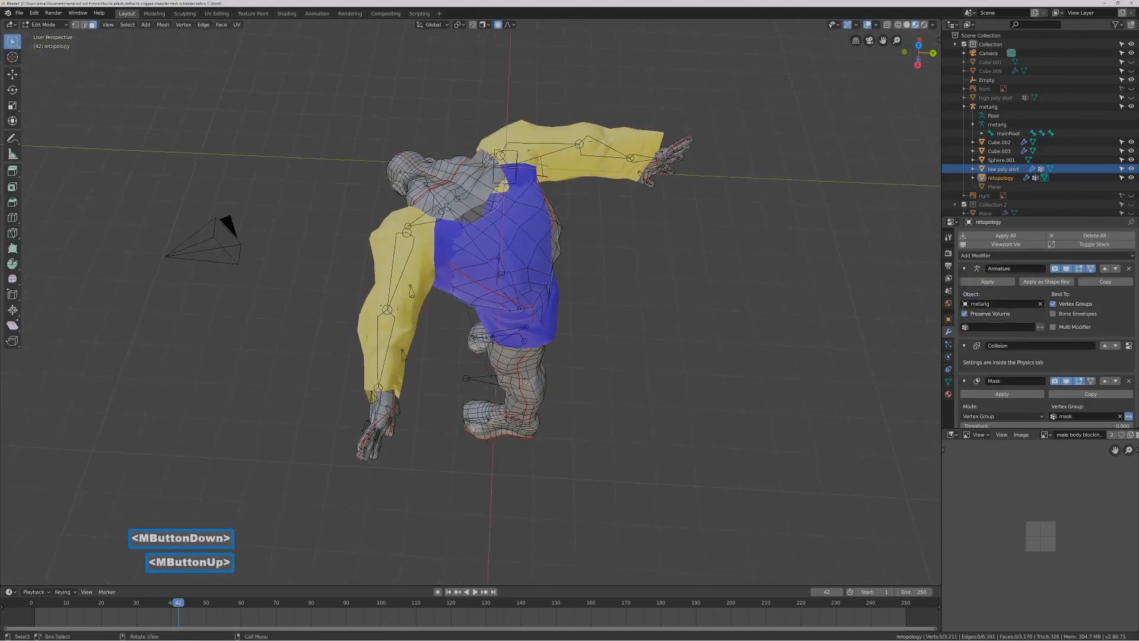
Remove four masked faces along the shirt's rear neckline from the mask vertex group and clear the selection.
{"action": "left_click", "coordinate": [503, 185]}
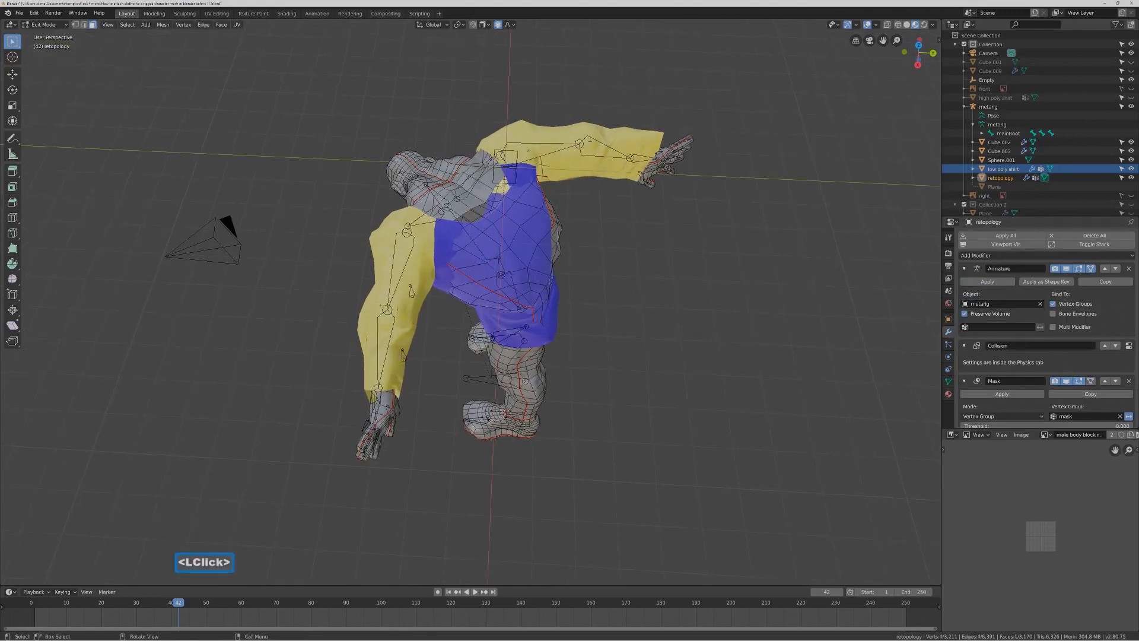
{"action": "left_click", "coordinate": [500, 188], "text": "shift"}
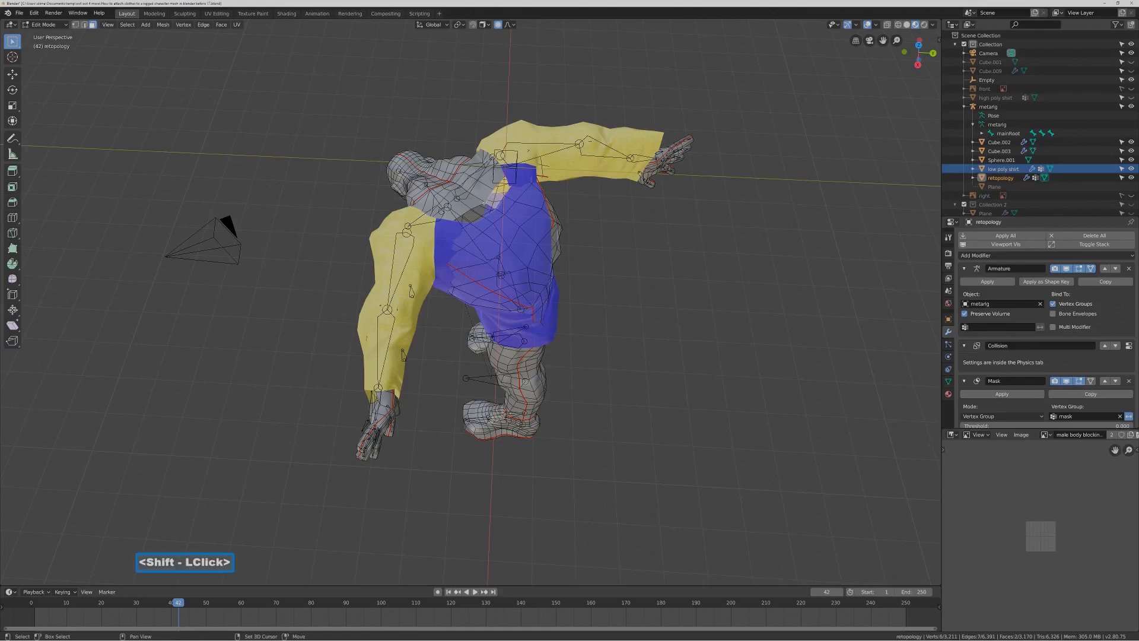
{"action": "left_click", "coordinate": [482, 208], "text": "shift"}
{"action": "left_click", "coordinate": [477, 212], "text": "shift"}
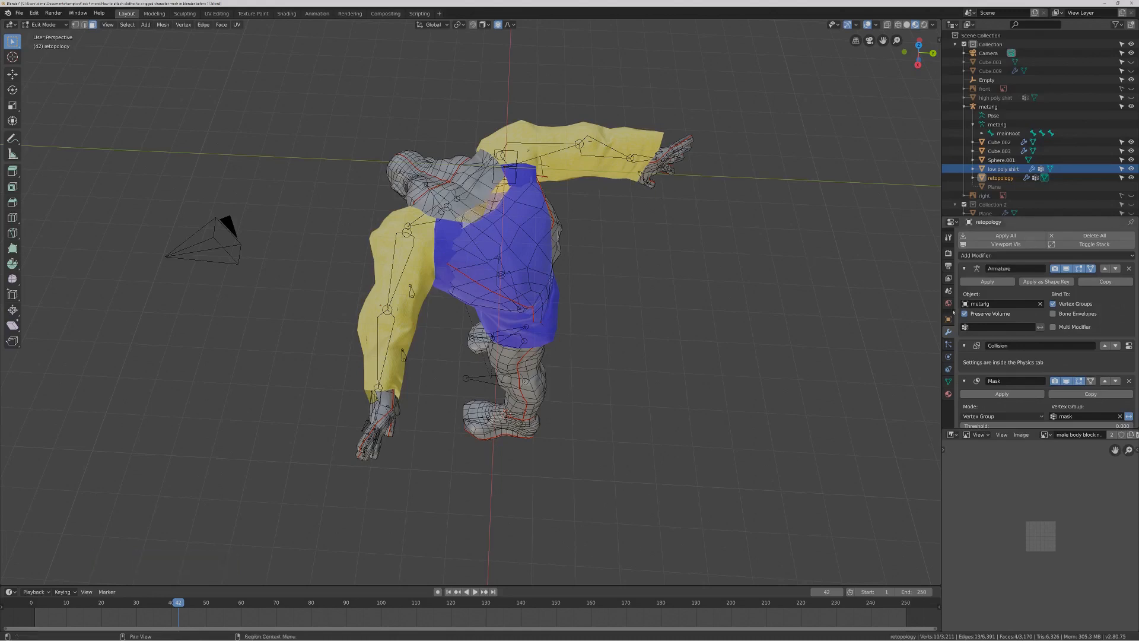
{"action": "left_click", "coordinate": [950, 381]}
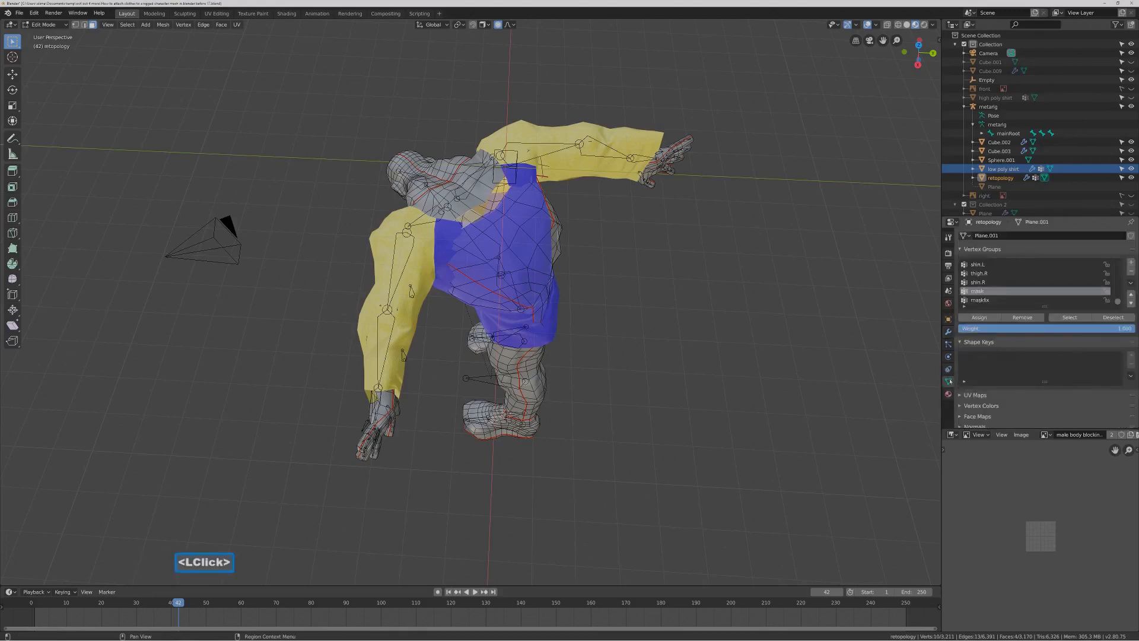
{"action": "left_click", "coordinate": [1035, 319]}
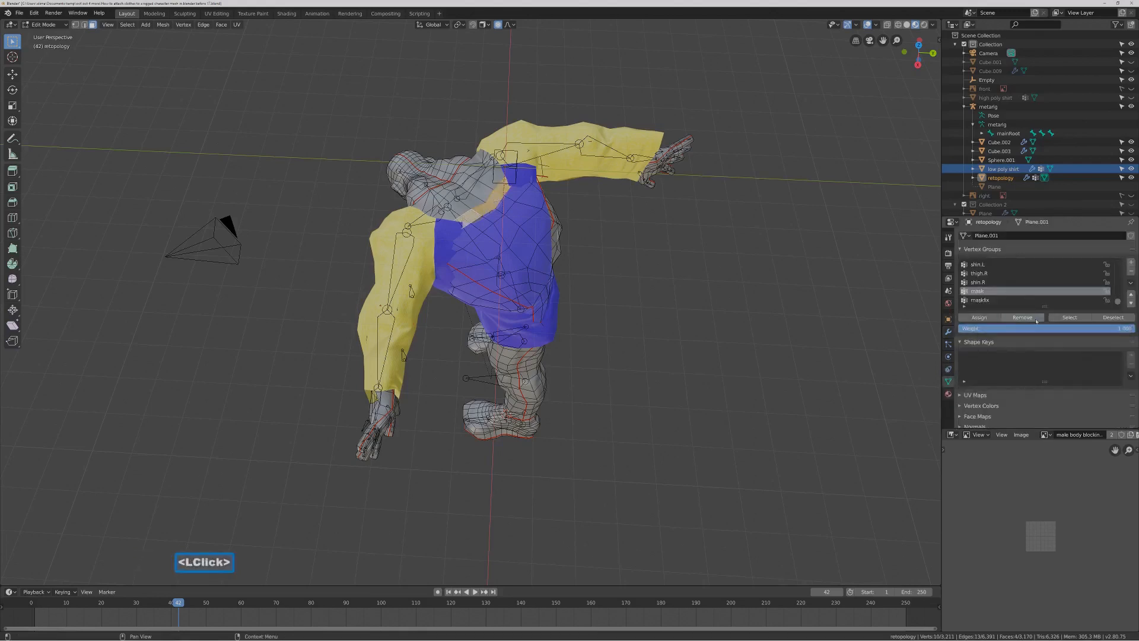
{"action": "left_click", "coordinate": [794, 318]}
Remove the next row of four masked faces below the rear neckline from the mask vertex group and clear the selection.
{"action": "middle_click_drag", "start_coordinate": [794, 318], "coordinate": [546, 186]}
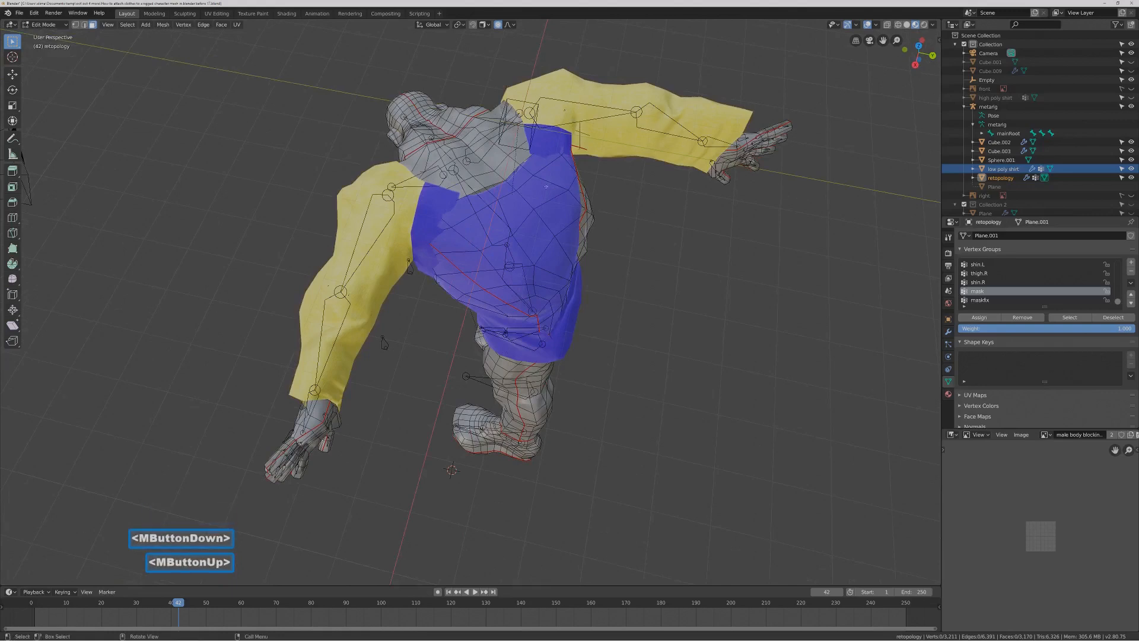
{"action": "left_click", "coordinate": [524, 162]}
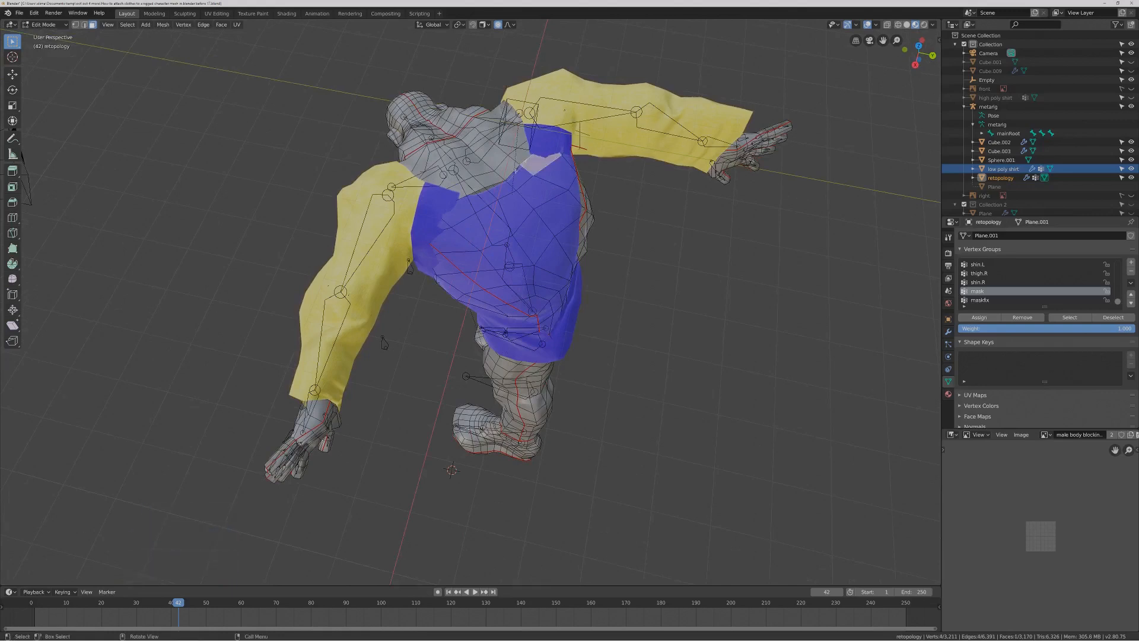
{"action": "left_click", "coordinate": [521, 175], "text": "shift"}
{"action": "left_click", "coordinate": [496, 185], "text": "shift"}
{"action": "left_click", "coordinate": [482, 191], "text": "shift"}
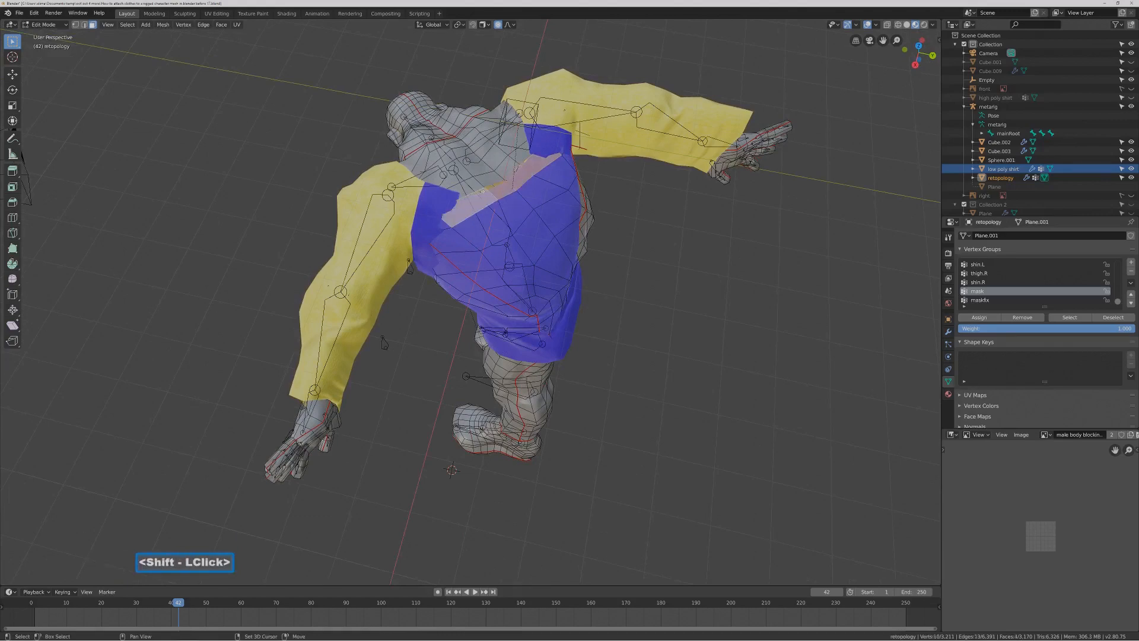
{"action": "left_click", "coordinate": [991, 321]}
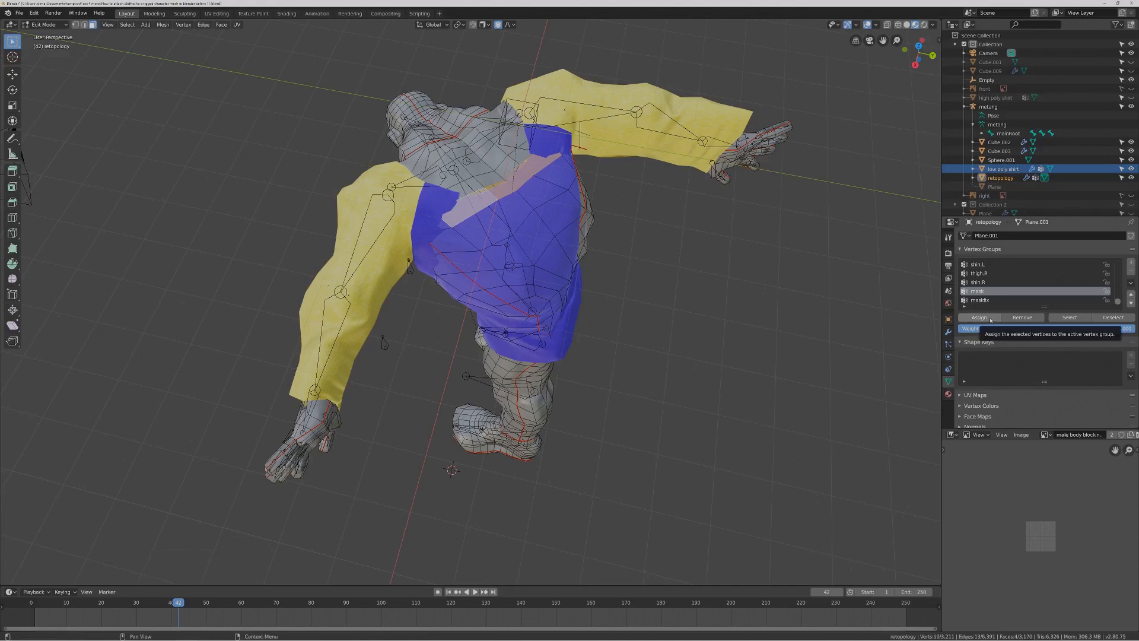
{"action": "left_click", "coordinate": [1037, 320]}
{"action": "left_click", "coordinate": [684, 260]}
Clear the body's face selection and return the retopology mesh to Object Mode.
{"action": "middle_click_drag", "start_coordinate": [684, 259], "coordinate": [661, 247]}
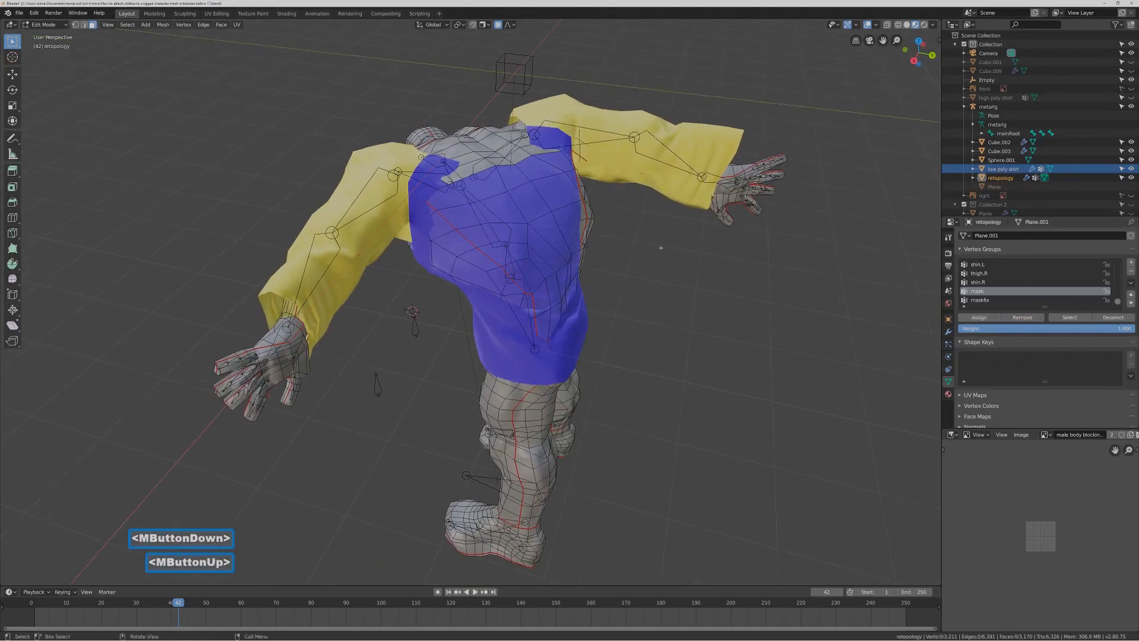
{"action": "left_click", "coordinate": [506, 189]}
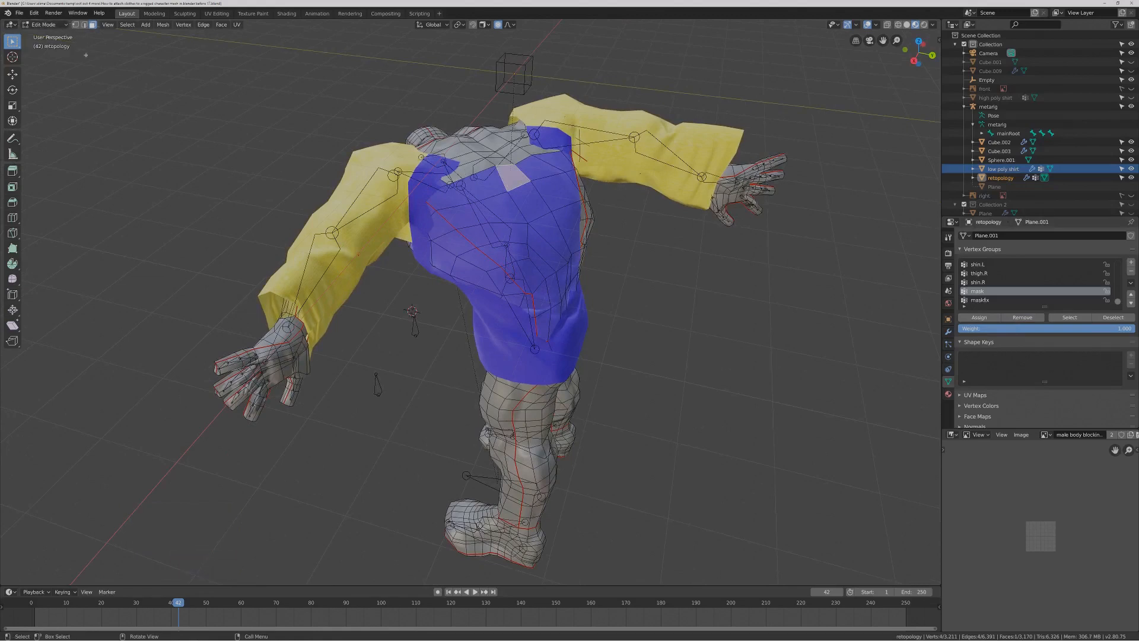
{"action": "left_click", "coordinate": [56, 25]}
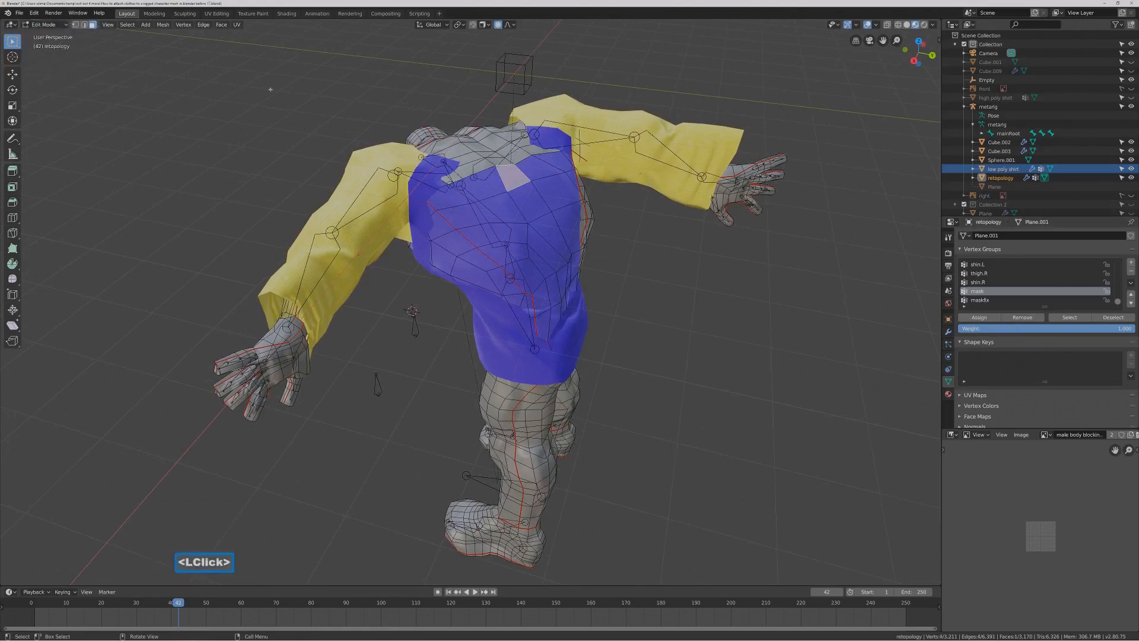
{"action": "left_click", "coordinate": [731, 279]}
{"action": "left_click", "coordinate": [705, 77]}
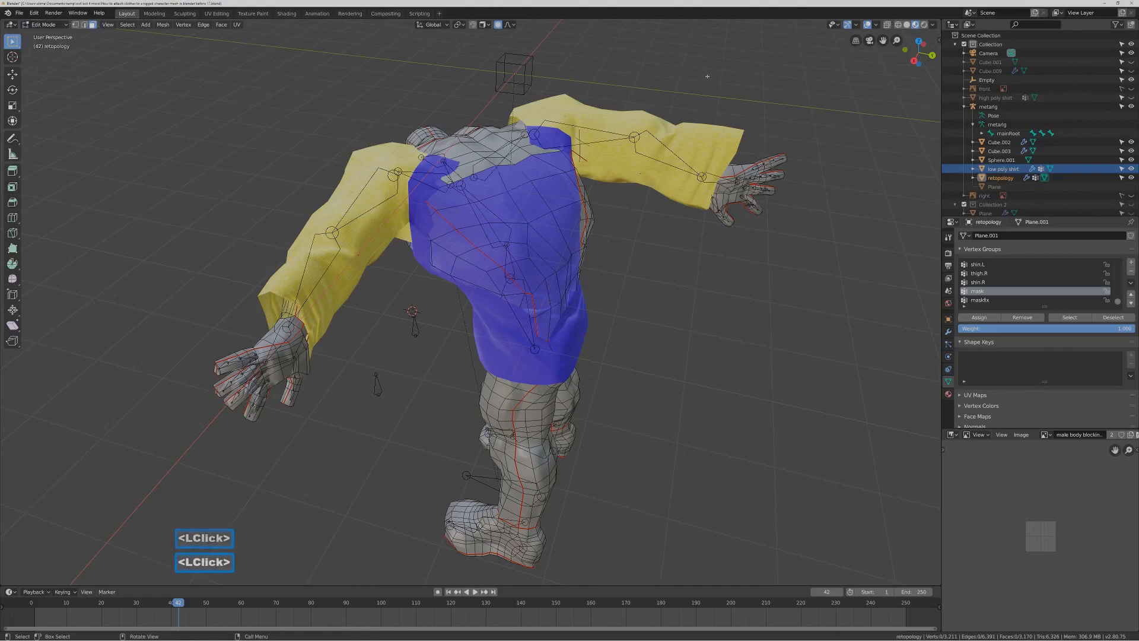
{"action": "left_click", "coordinate": [64, 25]}
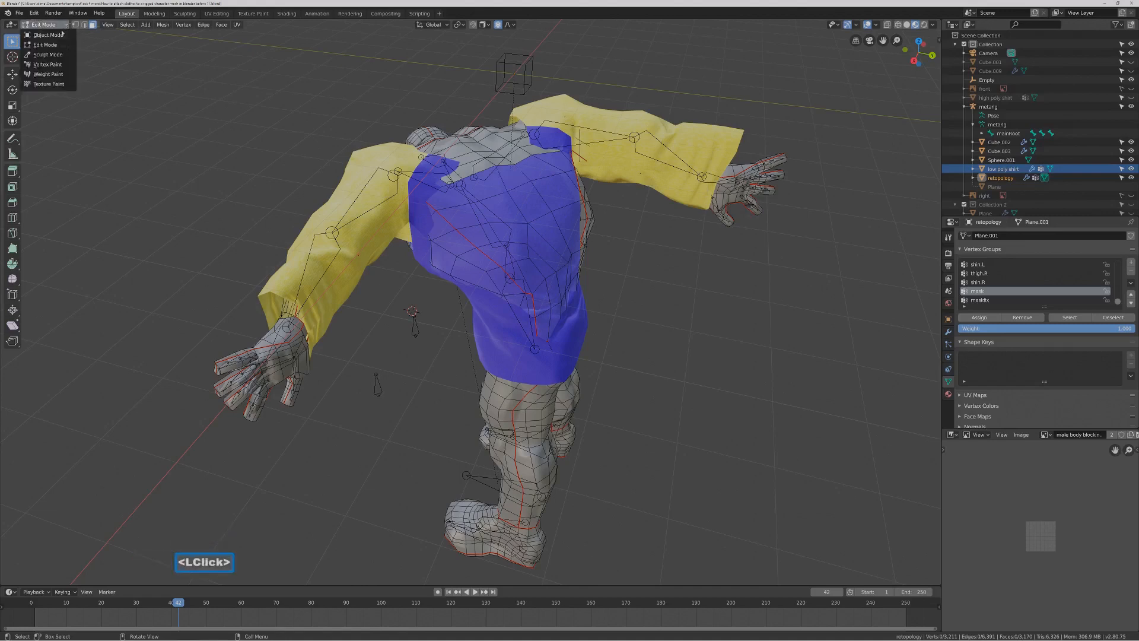
{"action": "left_click", "coordinate": [46, 36]}
{"action": "middle_click_drag", "start_coordinate": [465, 205], "coordinate": [451, 166]}
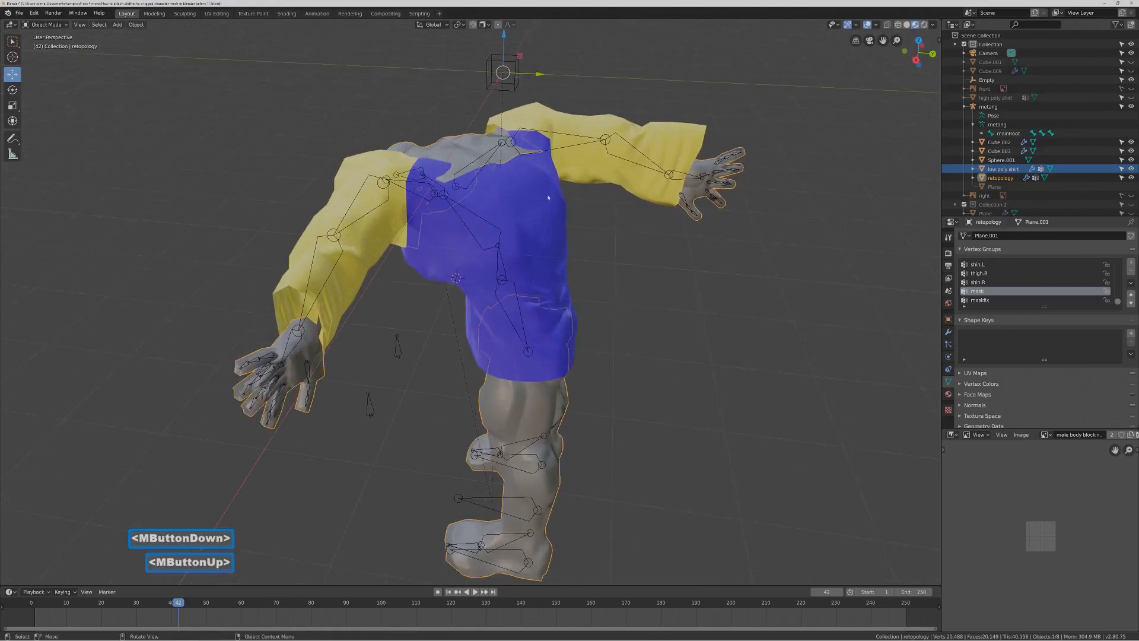
Put the low poly shirt in Edit Mode and enable its Armature modifier's Edit Mode and On Cage display to edit it posed.
{"action": "left_click", "coordinate": [418, 160]}
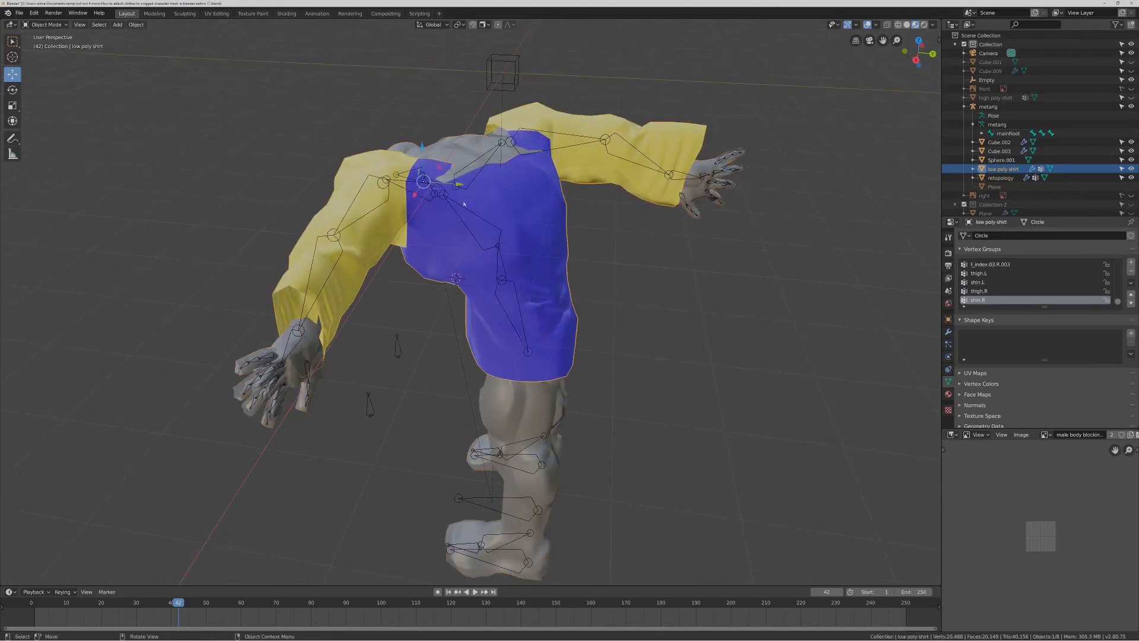
{"action": "left_click", "coordinate": [46, 24]}
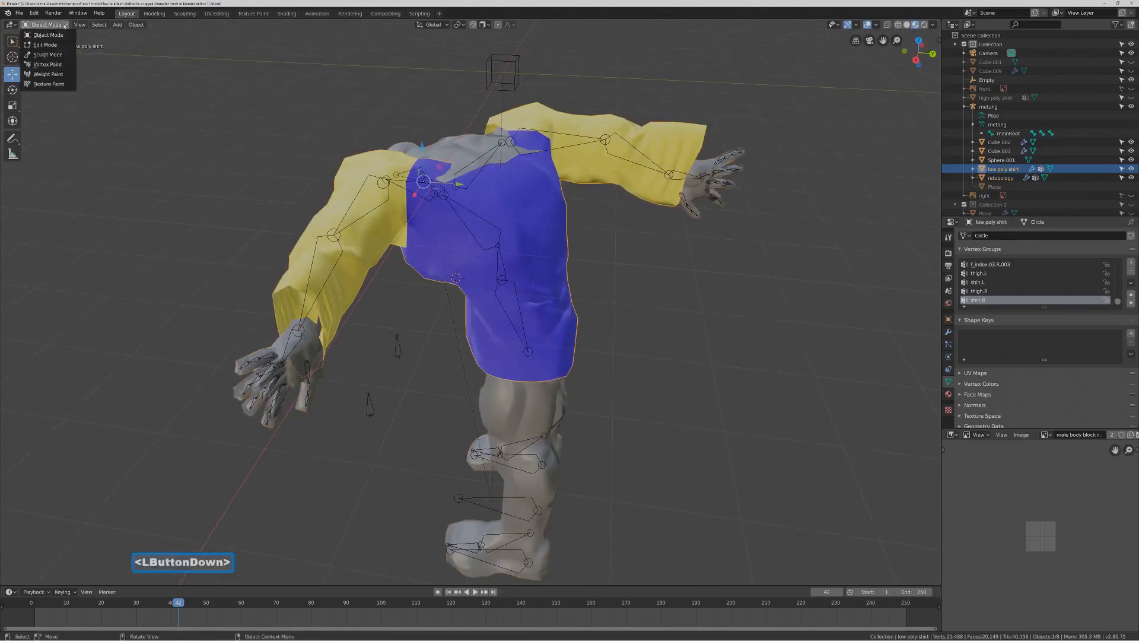
{"action": "left_click", "coordinate": [47, 44]}
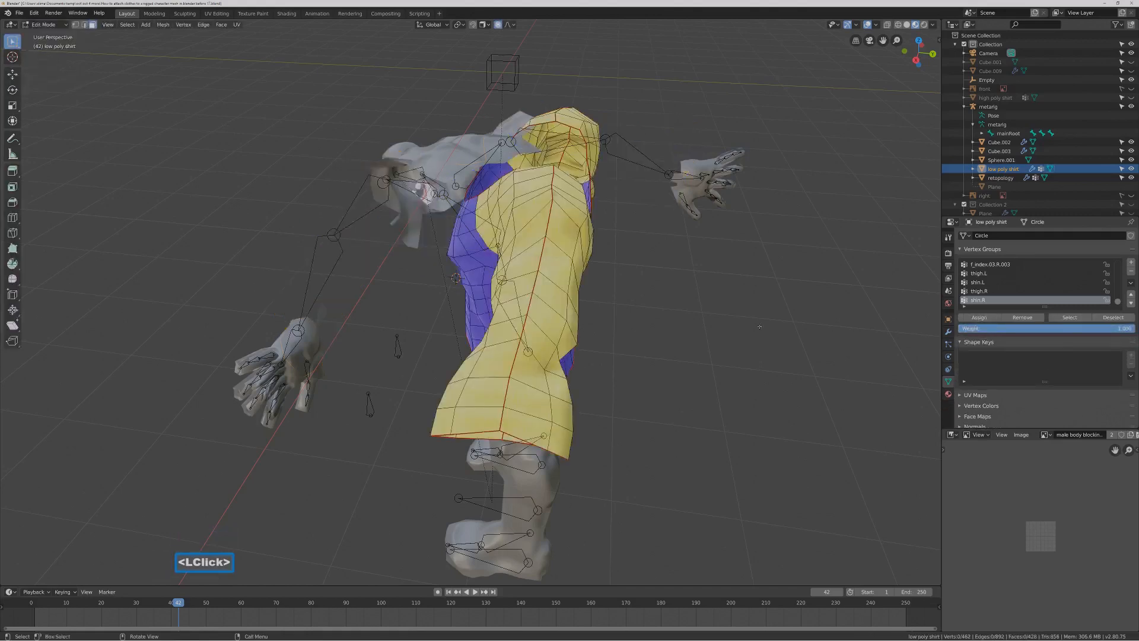
{"action": "left_click", "coordinate": [948, 331]}
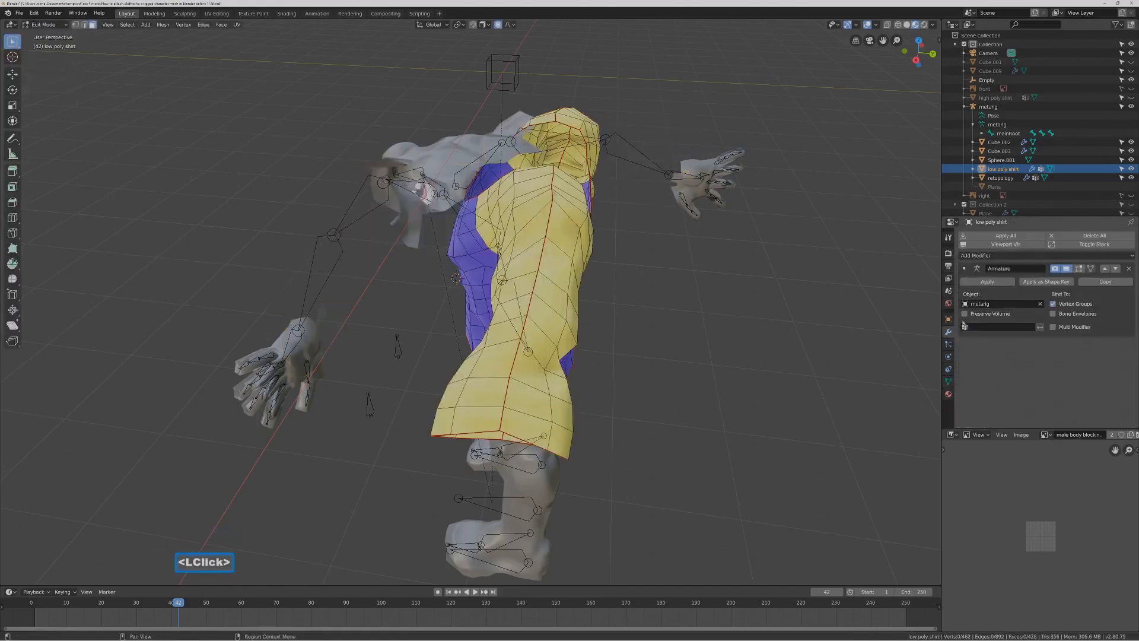
{"action": "left_click", "coordinate": [1078, 269]}
{"action": "left_click", "coordinate": [1090, 268]}
{"action": "middle_click_drag", "start_coordinate": [699, 226], "coordinate": [610, 202]}
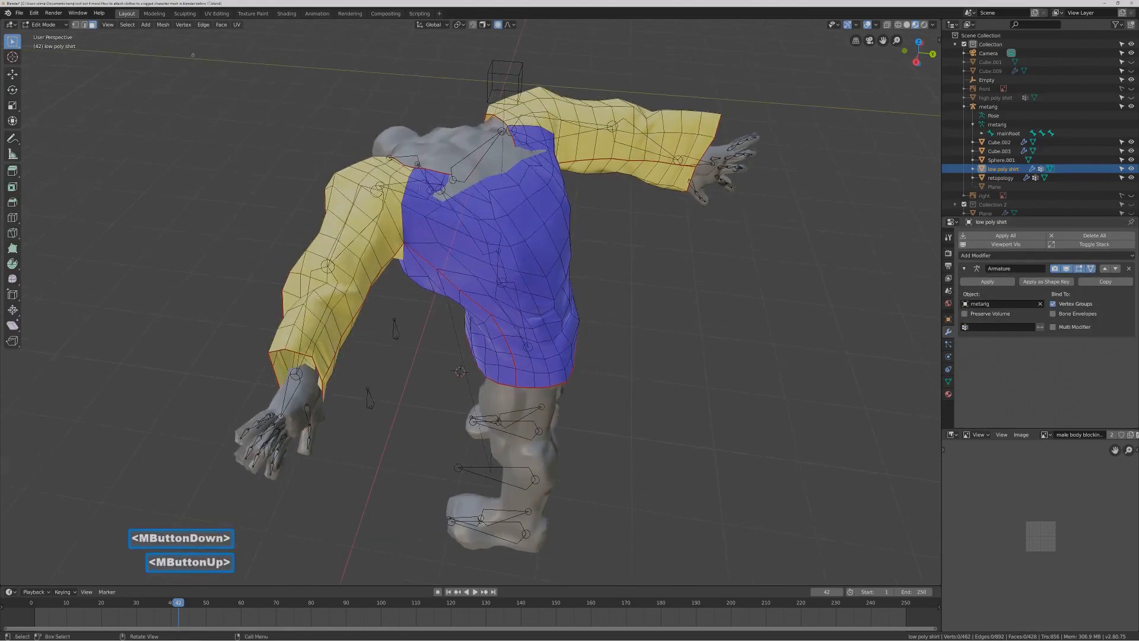
{"action": "left_click", "coordinate": [509, 161]}
{"action": "left_click", "coordinate": [505, 169]}
{"action": "left_click", "coordinate": [494, 178]}
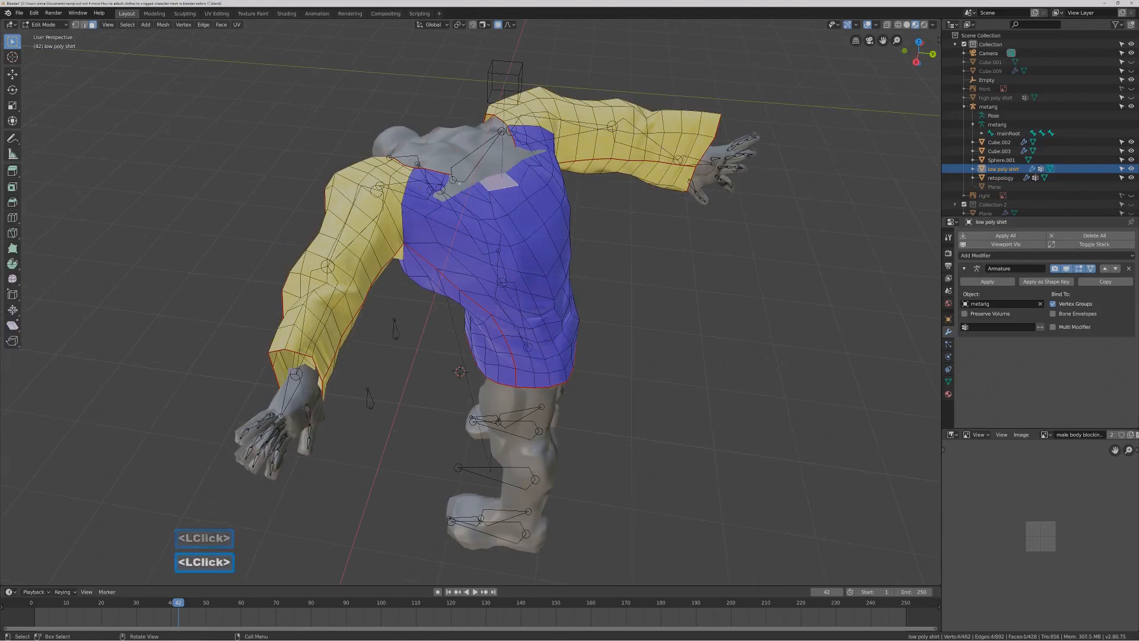
{"action": "left_click", "coordinate": [460, 185]}
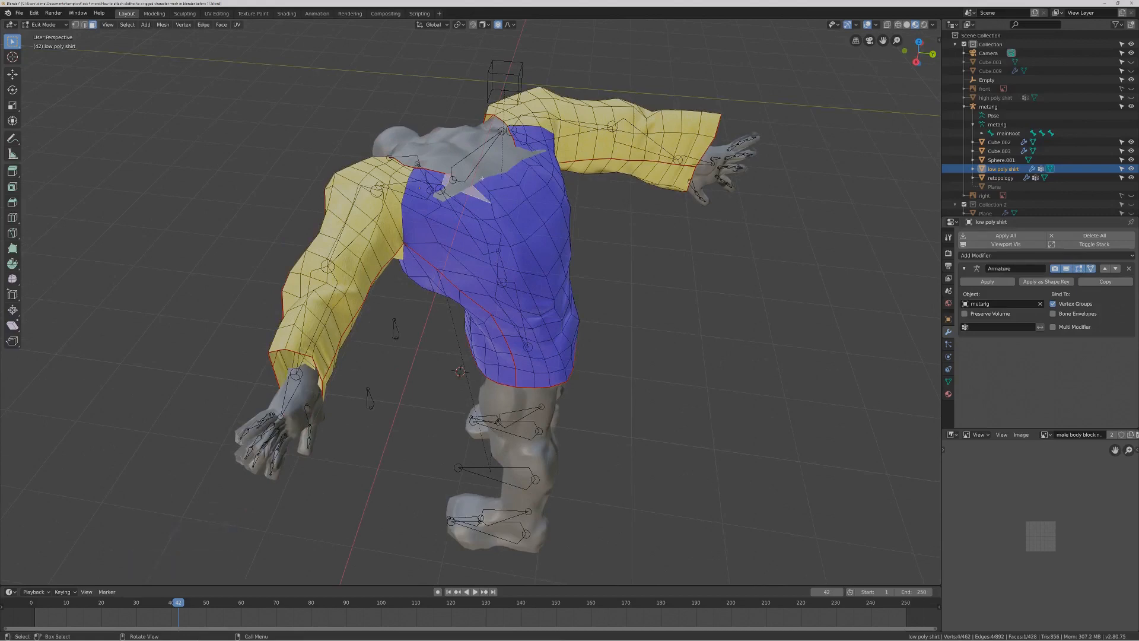
{"action": "left_click", "coordinate": [475, 202]}
{"action": "left_click", "coordinate": [417, 200]}
{"action": "left_click", "coordinate": [484, 188]}
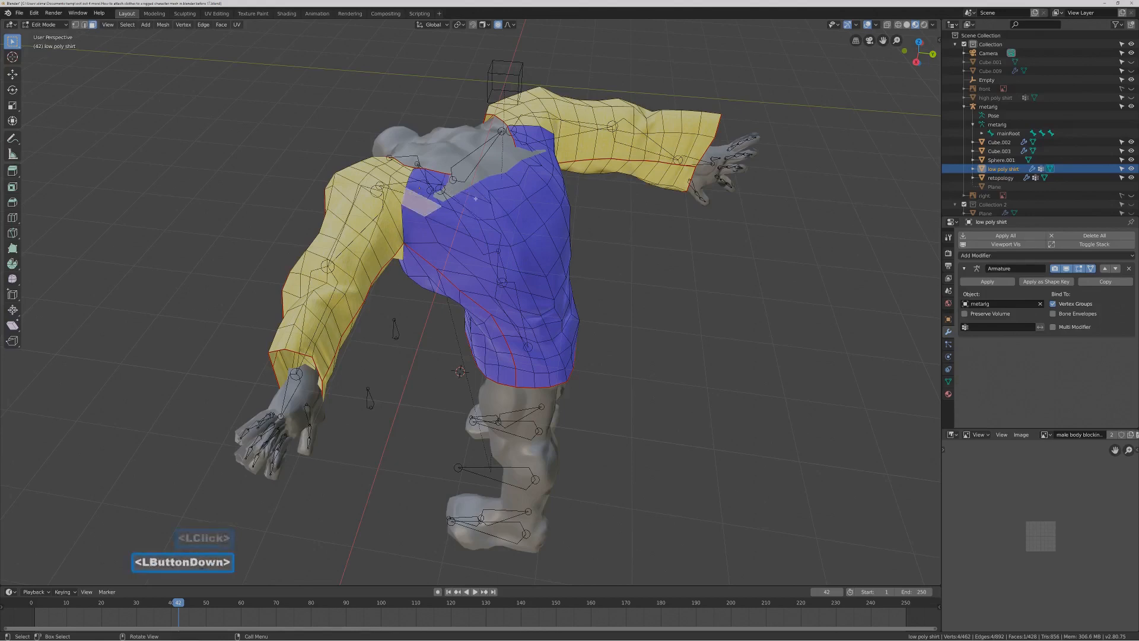
{"action": "left_click", "coordinate": [489, 183]}
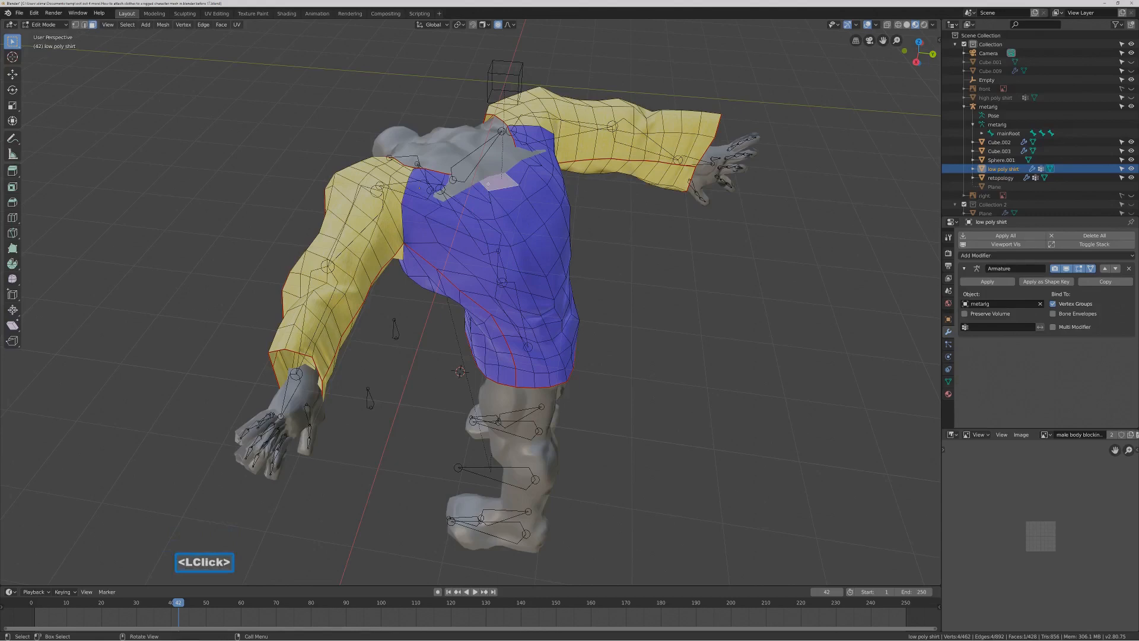
Isolate the low poly shirt in Local View.
{"action": "left_click", "coordinate": [108, 25]}
{"action": "mouse_move", "coordinate": [157, 101]}
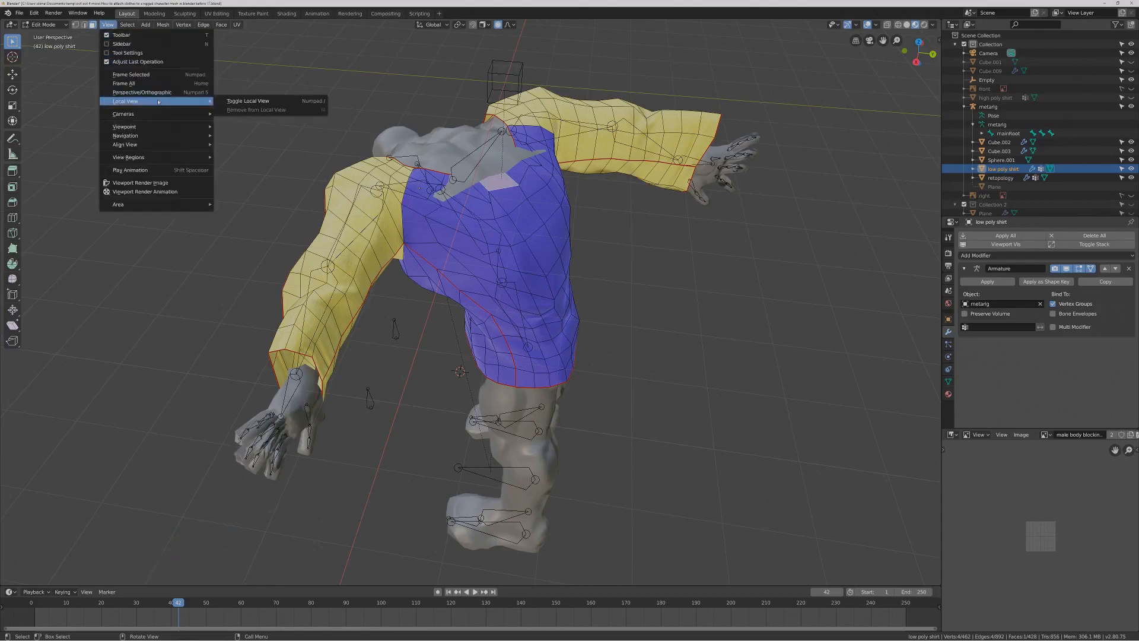
{"action": "left_click", "coordinate": [247, 100]}
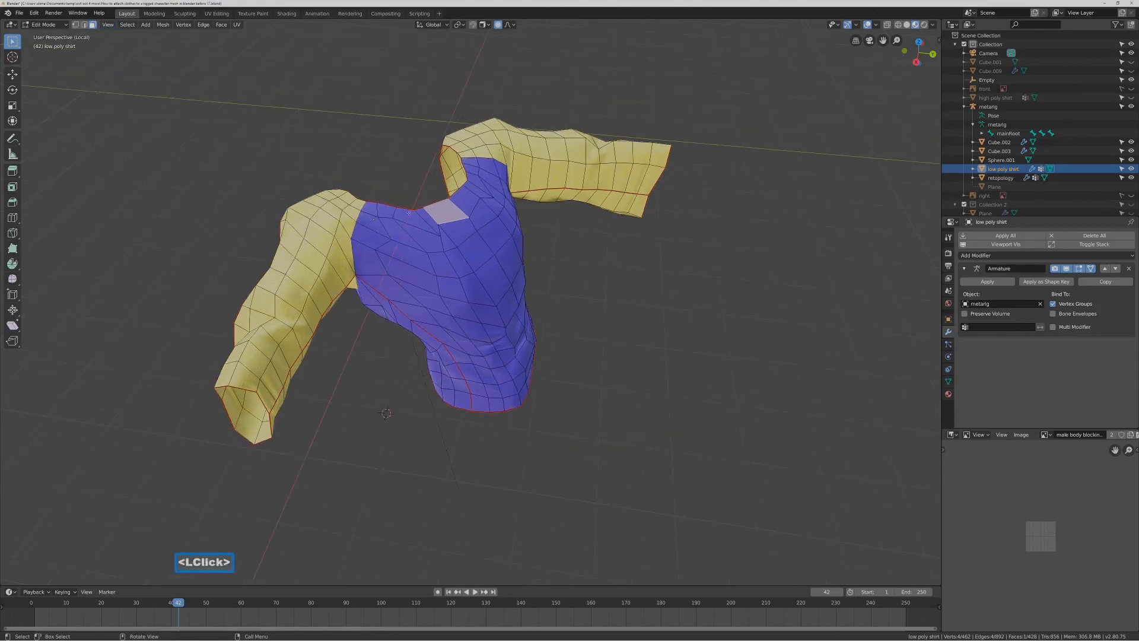
Switch to edge selection and select the connected edges along the shirt's rear neckline.
{"action": "left_click", "coordinate": [84, 25]}
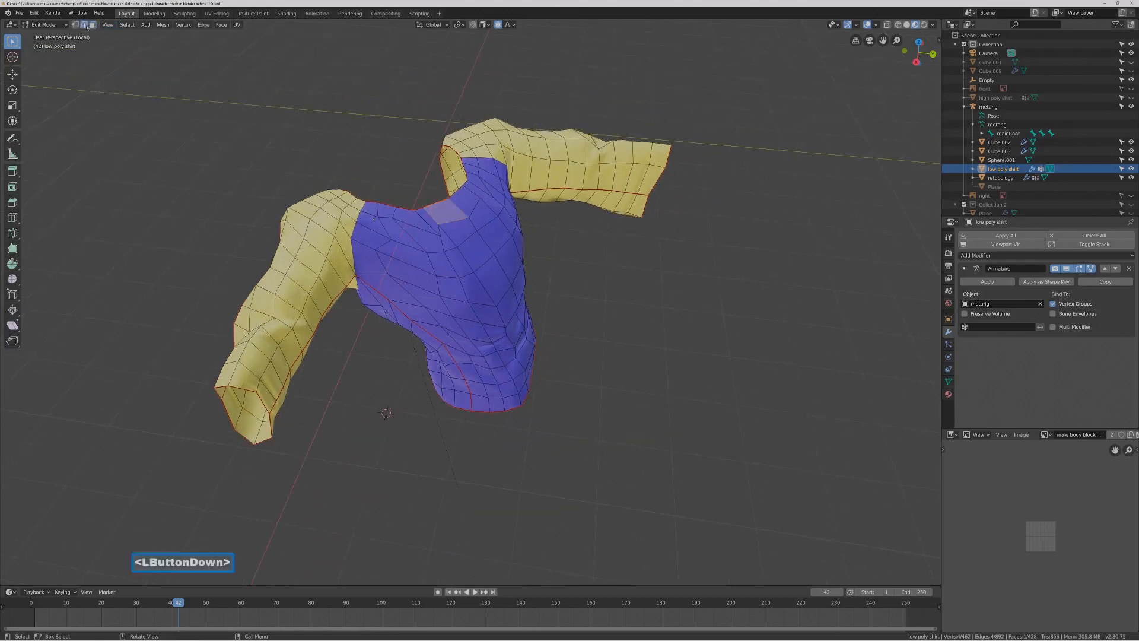
{"action": "left_click", "coordinate": [457, 194]}
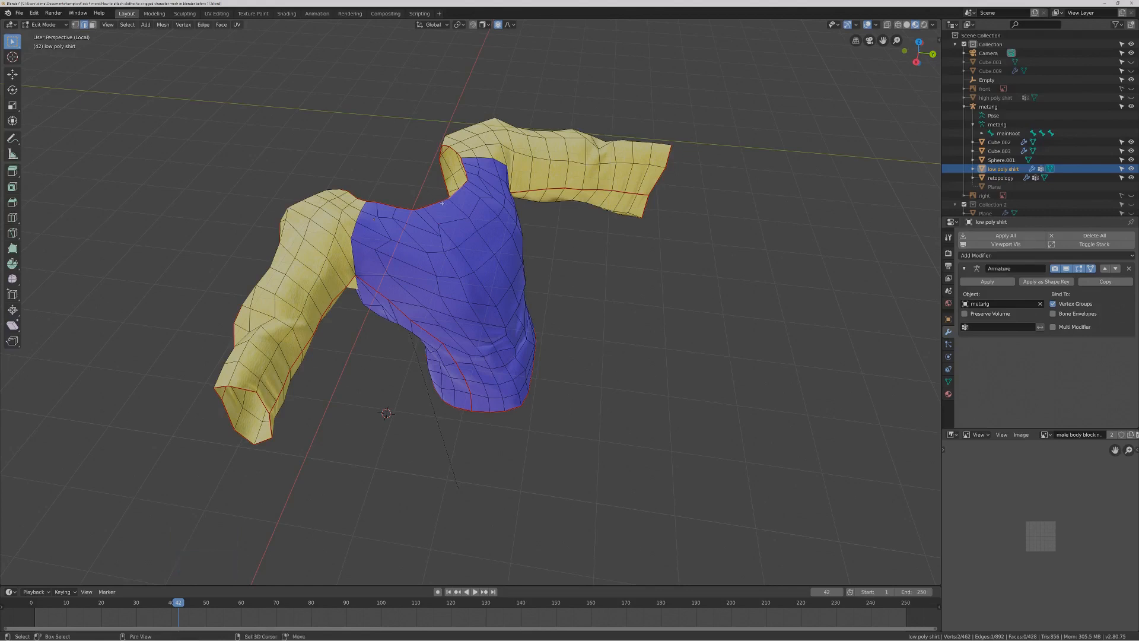
{"action": "left_click", "coordinate": [432, 208], "text": "shift"}
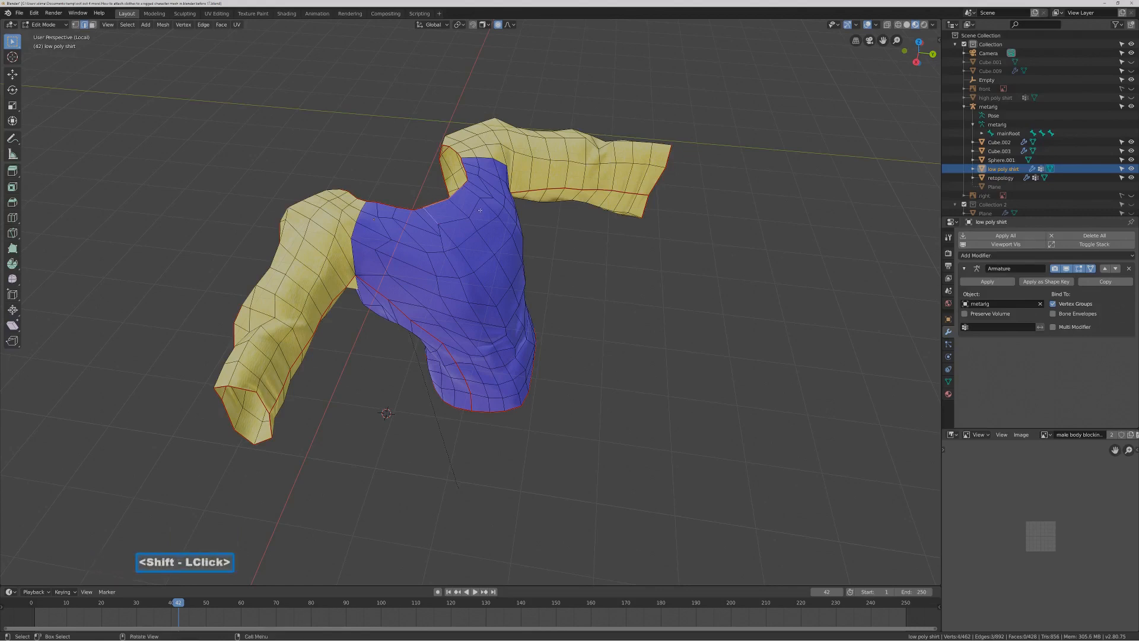
{"action": "left_click", "coordinate": [429, 215], "text": "shift"}
{"action": "left_click", "coordinate": [420, 208], "text": "shift"}
{"action": "middle_click_drag", "start_coordinate": [476, 206], "coordinate": [521, 176]}
{"action": "left_click", "coordinate": [511, 158], "text": "shift"}
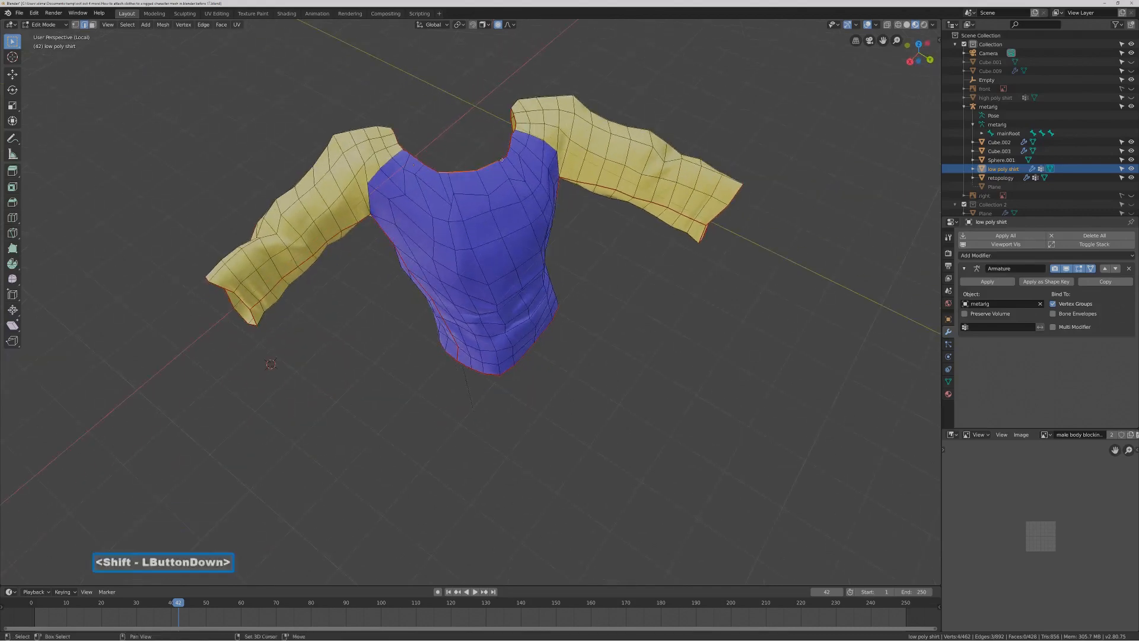
{"action": "middle_click_drag", "start_coordinate": [511, 159], "coordinate": [562, 147]}
{"action": "left_click", "coordinate": [561, 148], "text": "shift"}
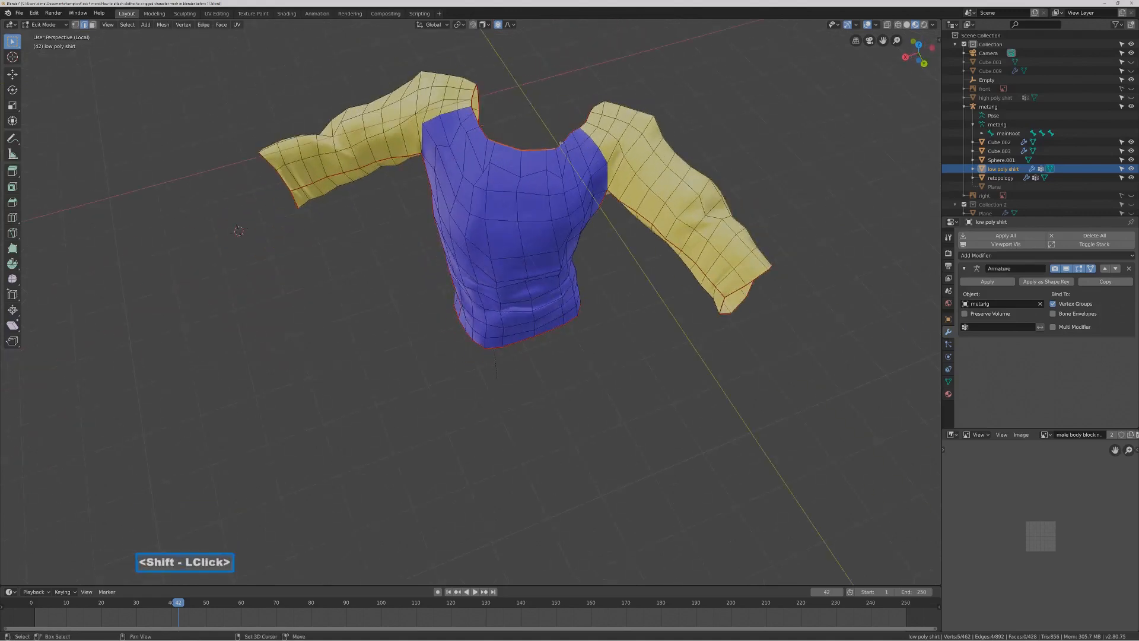
Leave Local View so the body and rig are displayed with the shirt again.
{"action": "middle_click_drag", "start_coordinate": [562, 148], "coordinate": [568, 193]}
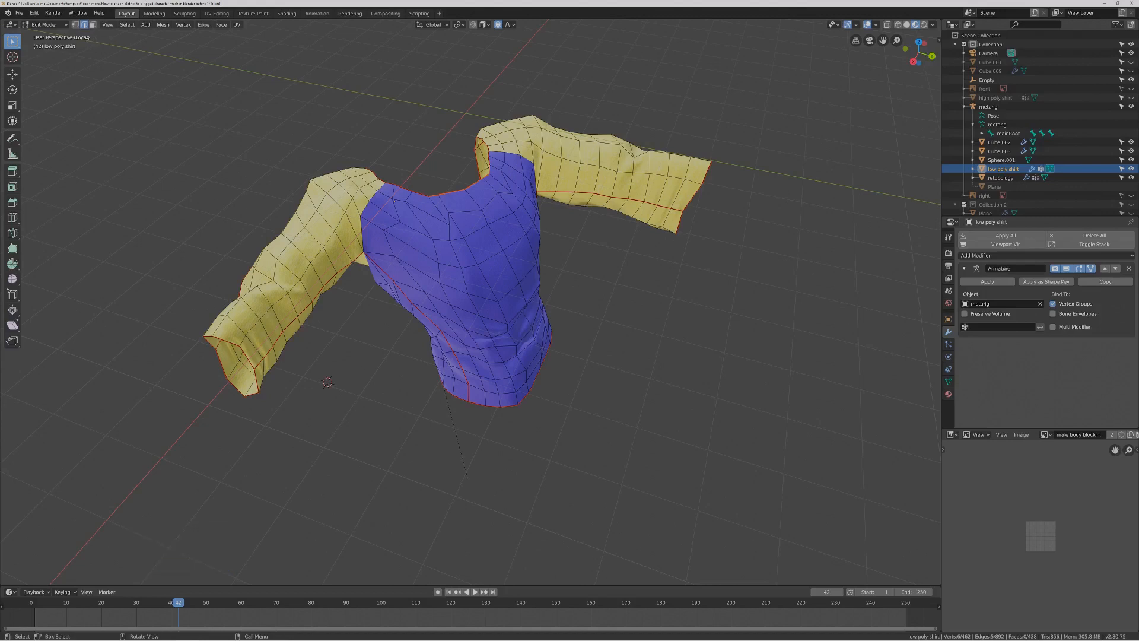
{"action": "left_click", "coordinate": [108, 24]}
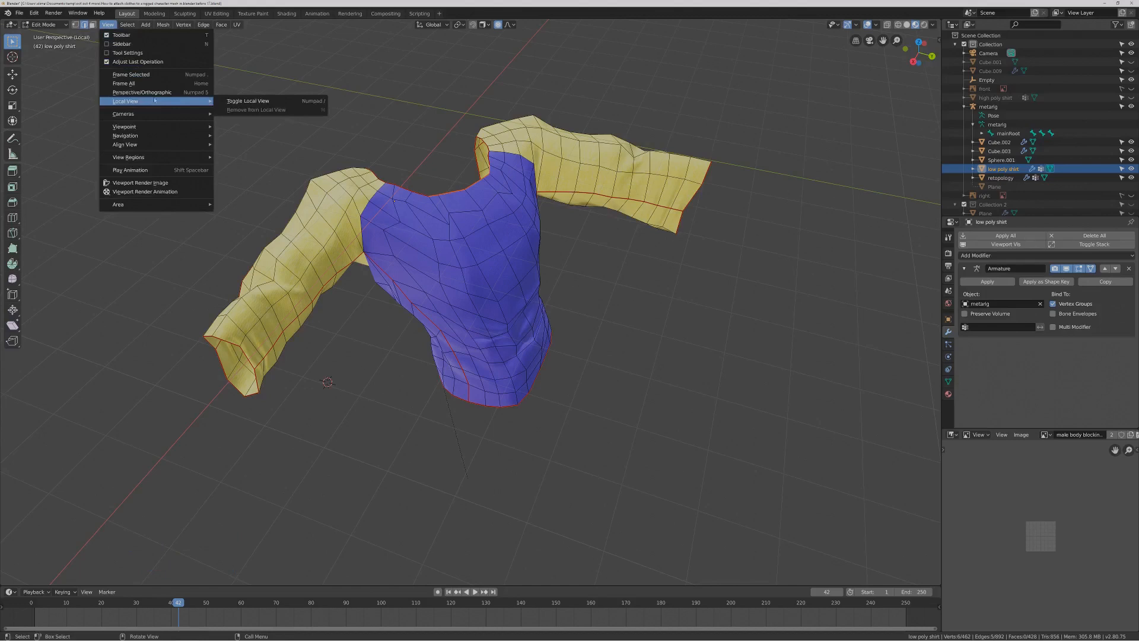
{"action": "mouse_move", "coordinate": [210, 102]}
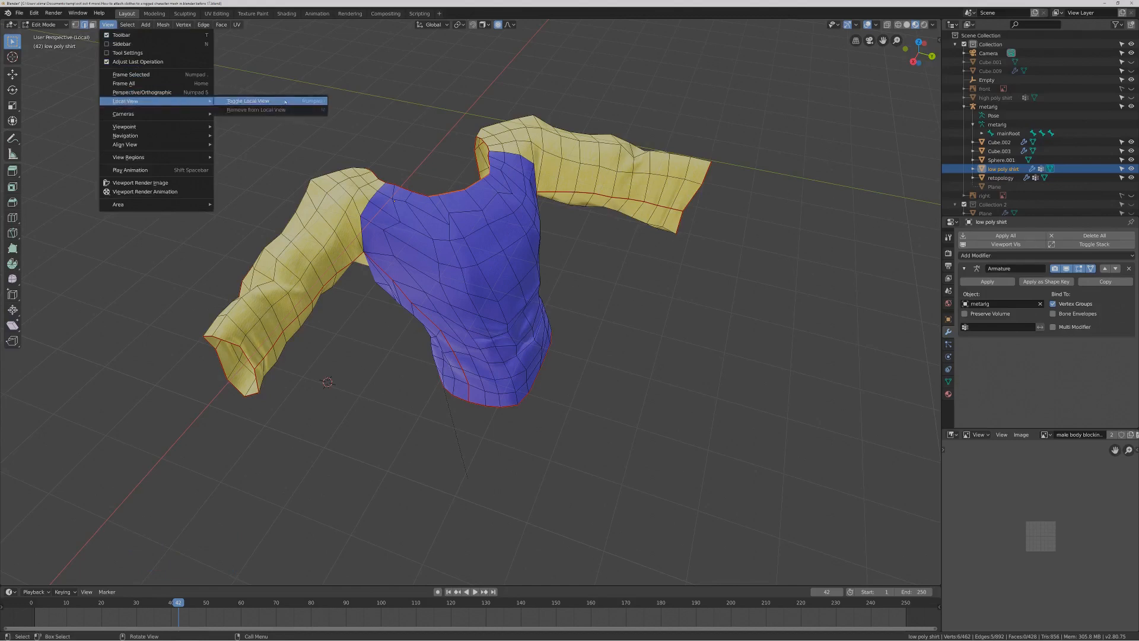
{"action": "left_click", "coordinate": [285, 101]}
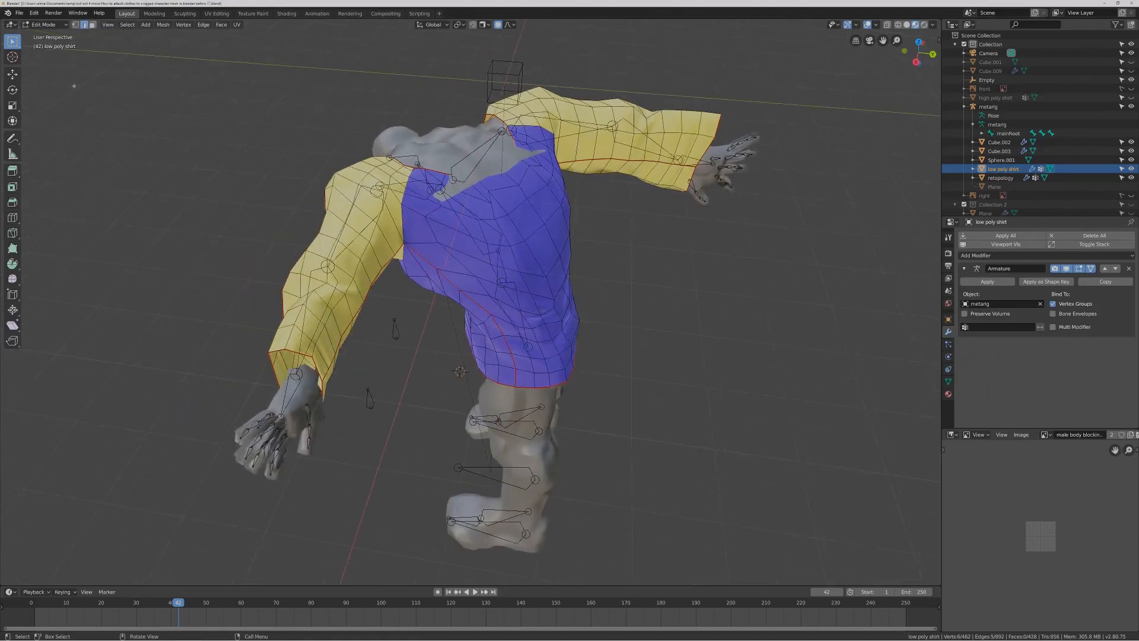
Move the shirt's rear neckline edges up along Z with proportional editing to cover the exposed upper back.
{"action": "left_click", "coordinate": [12, 74]}
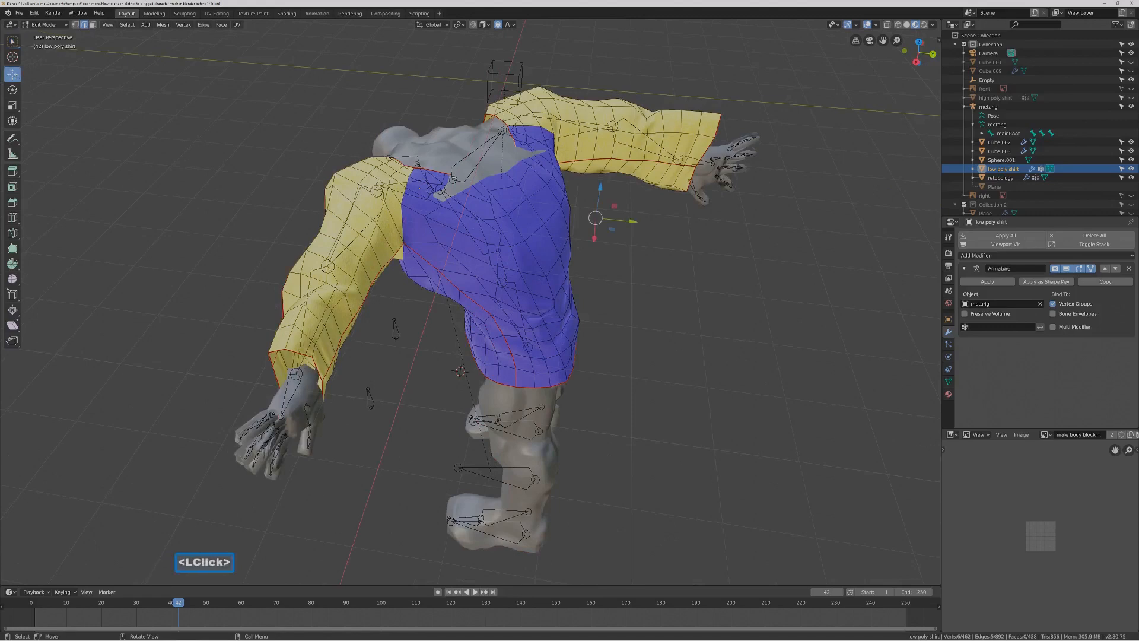
{"action": "left_click_drag", "start_coordinate": [600, 190], "coordinate": [600, 184]}
{"action": "left_click_drag", "start_coordinate": [640, 220], "coordinate": [610, 217]}
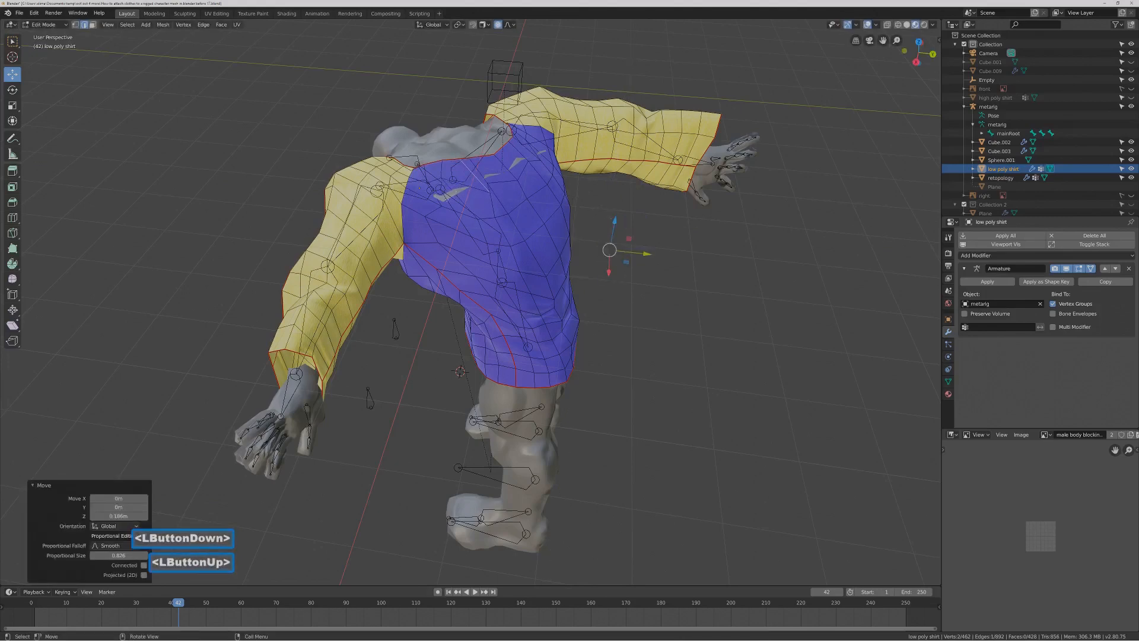
Raise single shirt edges below the rear neckline along Z to cover the body patches at the left shoulder blade and mid-back.
{"action": "left_click", "coordinate": [443, 196]}
{"action": "left_click_drag", "start_coordinate": [590, 243], "coordinate": [590, 232]}
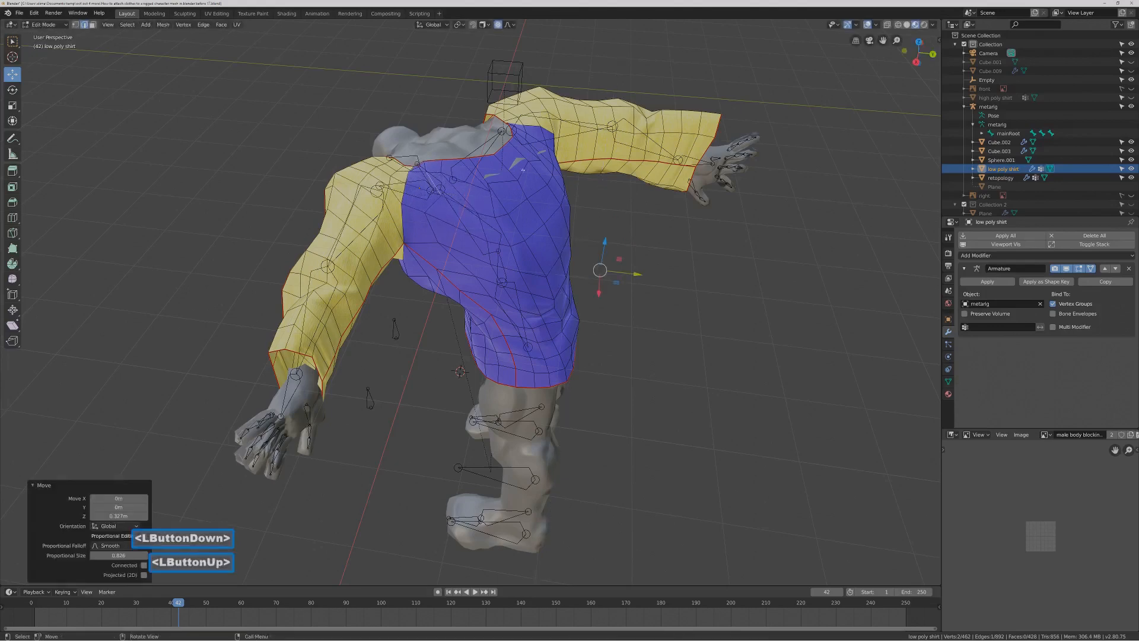
{"action": "left_click", "coordinate": [572, 192]}
{"action": "mouse_move", "coordinate": [610, 188]}
{"action": "left_mouse_down"}
{"action": "mouse_move", "coordinate": [609, 205]}
{"action": "mouse_move", "coordinate": [615, 198]}
{"action": "left_mouse_up"}
{"action": "left_click", "coordinate": [516, 174]}
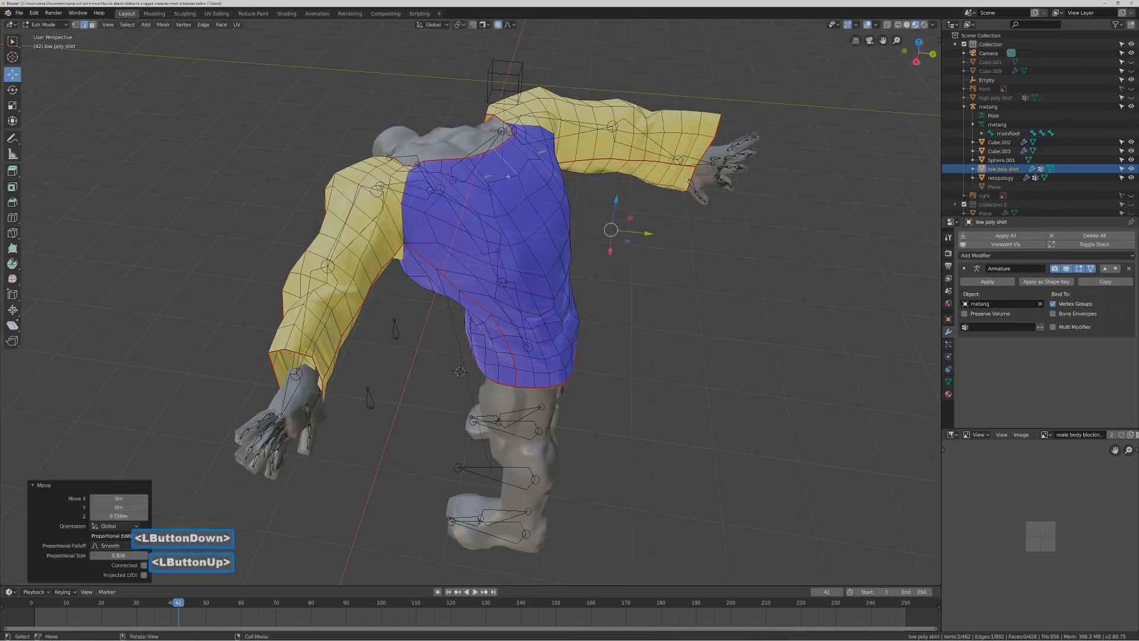
{"action": "left_click", "coordinate": [484, 173]}
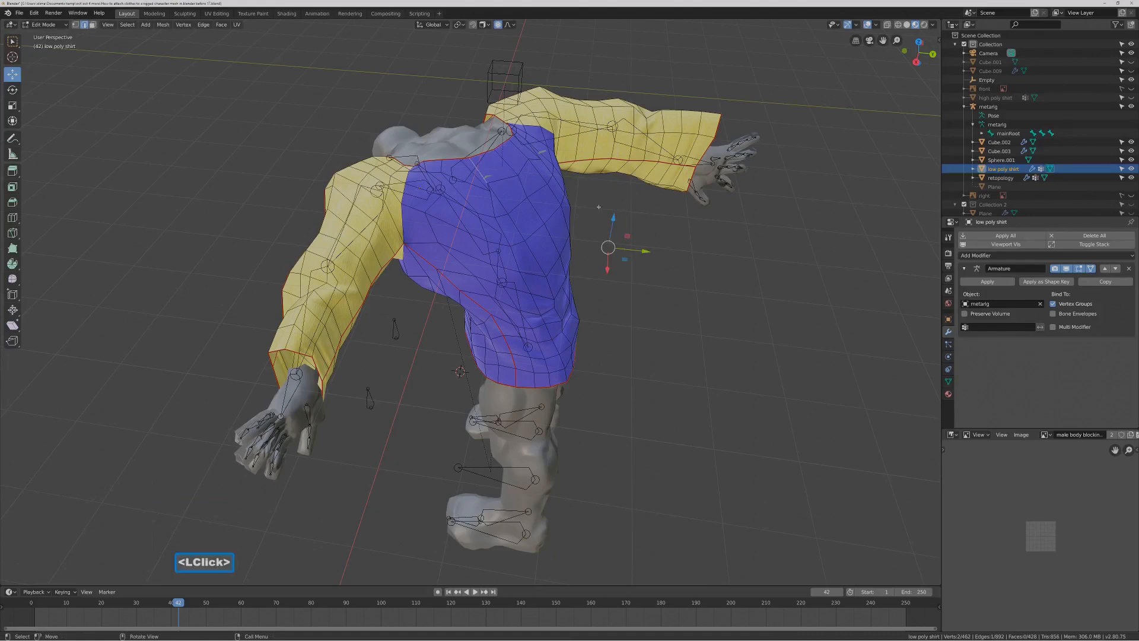
{"action": "left_click_drag", "start_coordinate": [612, 218], "coordinate": [611, 215]}
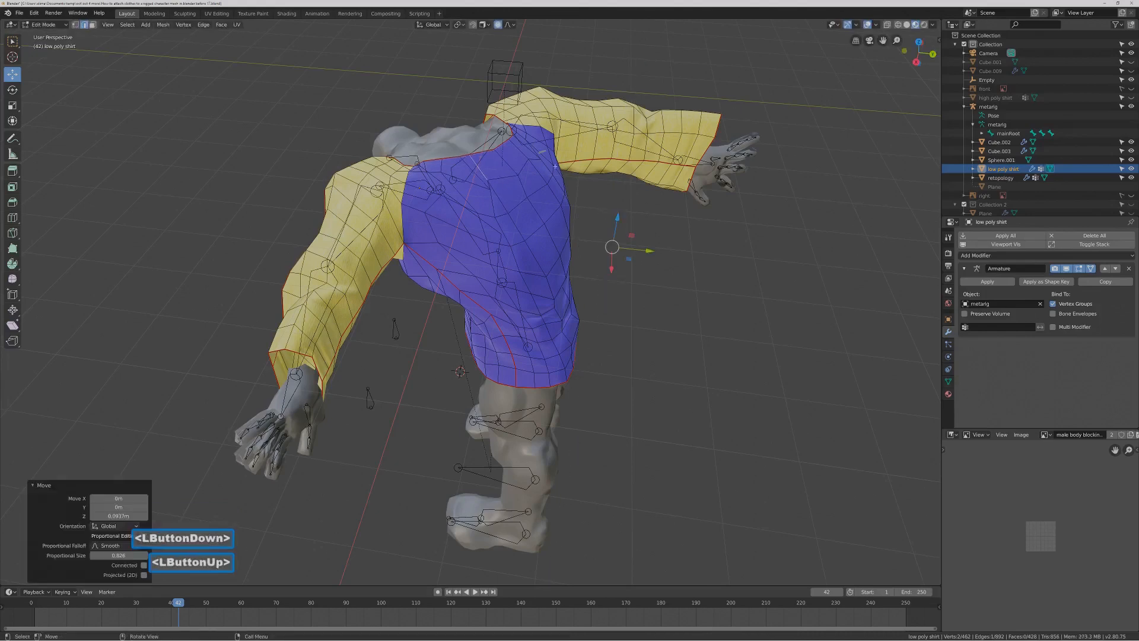
Raise the shirt edge over the remaining body patch near the right shoulder along Z, and clear the selection.
{"action": "left_click", "coordinate": [547, 159]}
{"action": "left_click", "coordinate": [545, 155]}
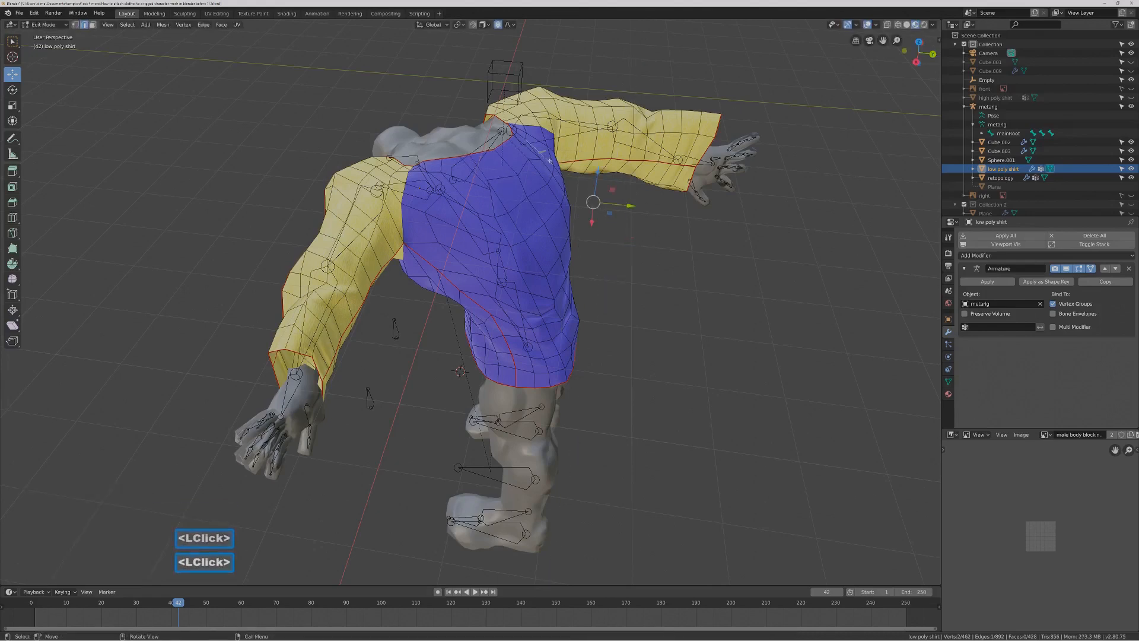
{"action": "left_click_drag", "start_coordinate": [598, 173], "coordinate": [599, 158]}
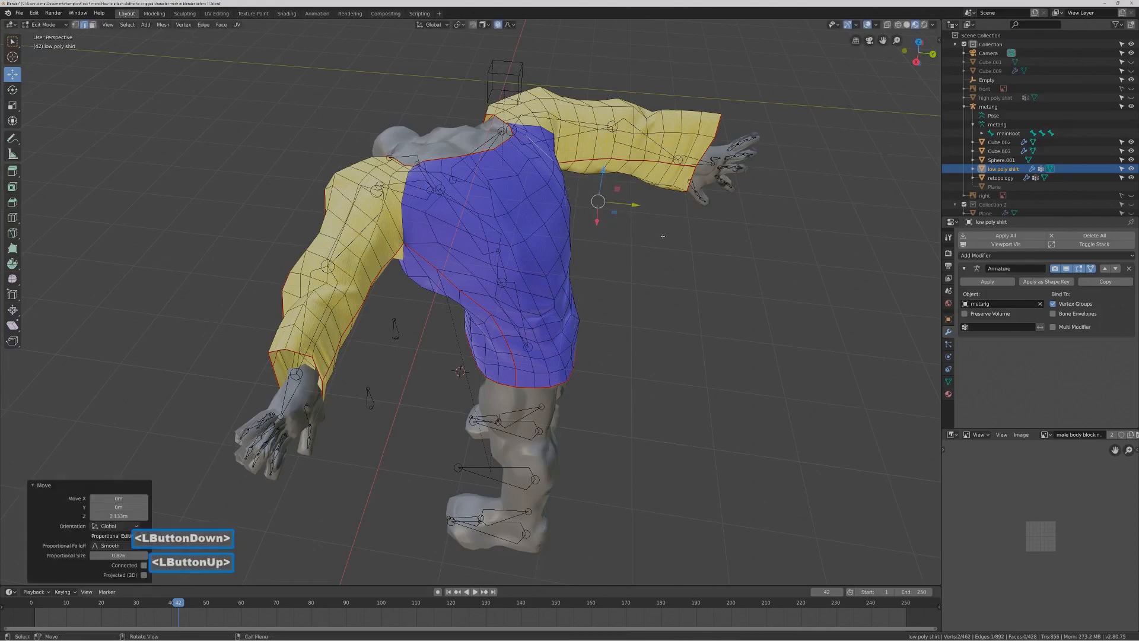
{"action": "left_click", "coordinate": [564, 41]}
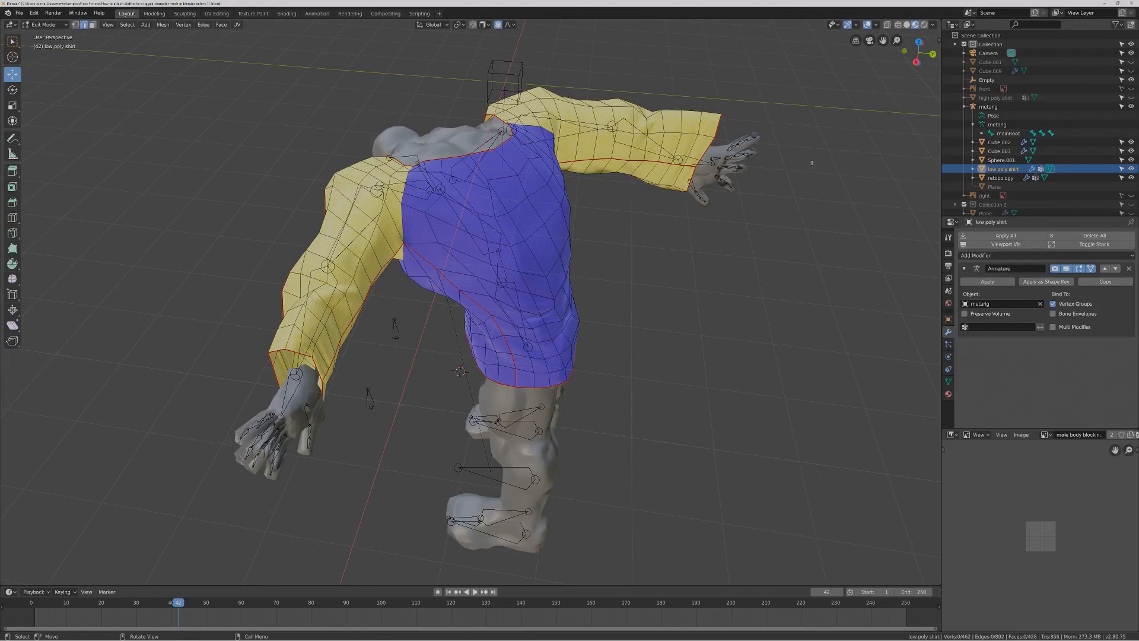
Turn off the shirt's Armature modifier display on cage and in Edit Mode, and return to Object Mode.
{"action": "key", "text": "Pause"}
{"action": "left_click", "coordinate": [1090, 269]}
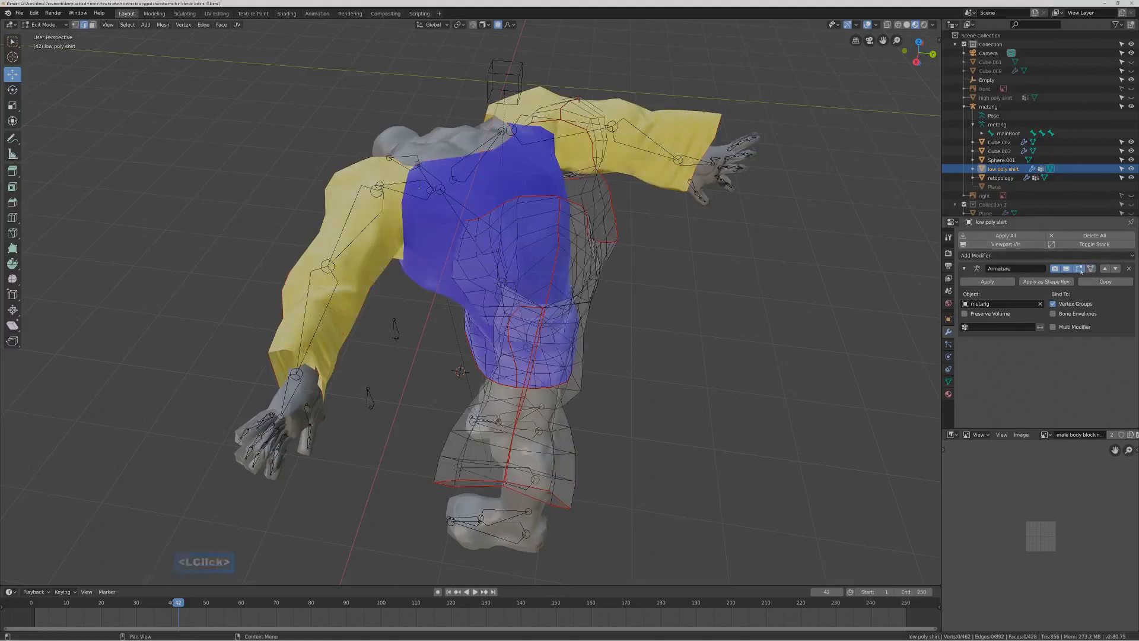
{"action": "left_click", "coordinate": [1080, 270]}
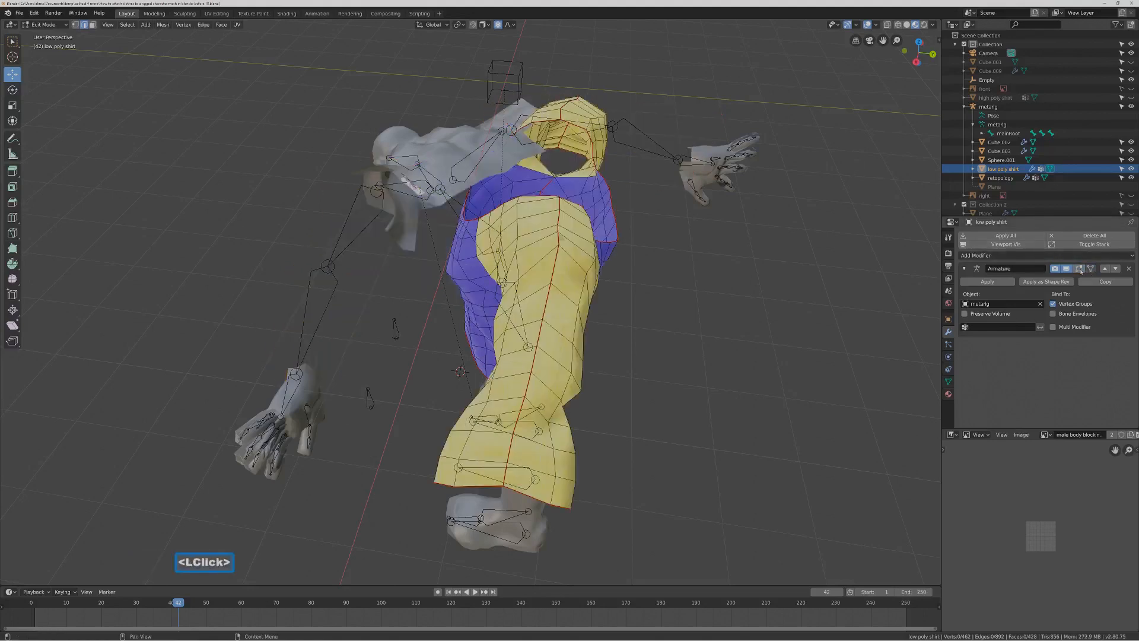
{"action": "left_click", "coordinate": [44, 24]}
{"action": "left_click", "coordinate": [44, 34]}
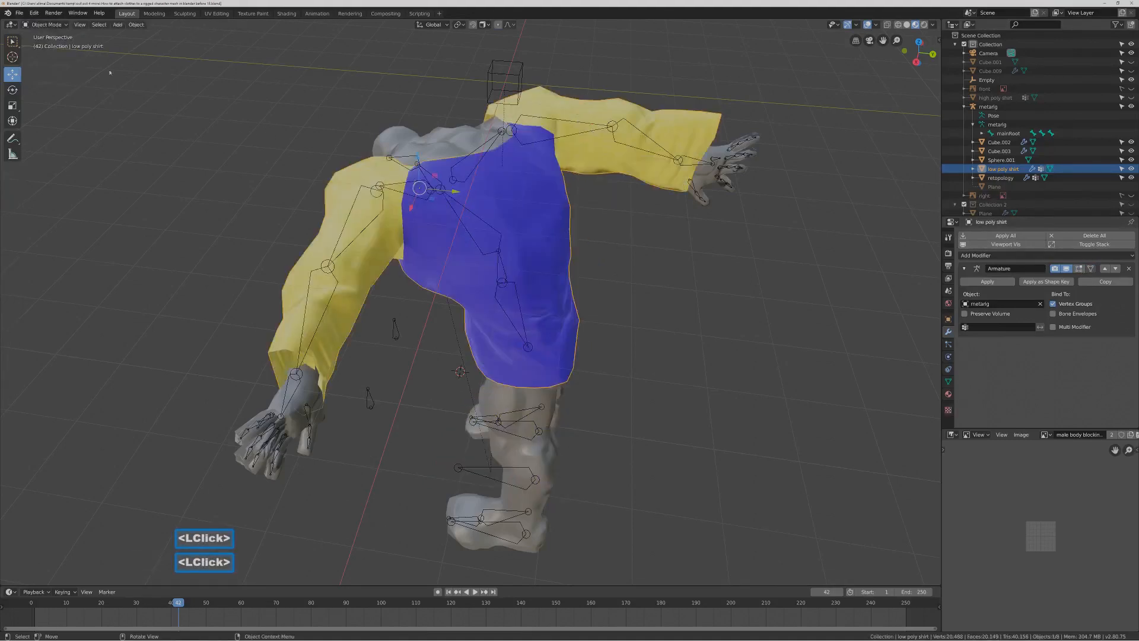
Put the metarig in Pose Mode, select all its bones and clear their rotation.
{"action": "left_click", "coordinate": [491, 154]}
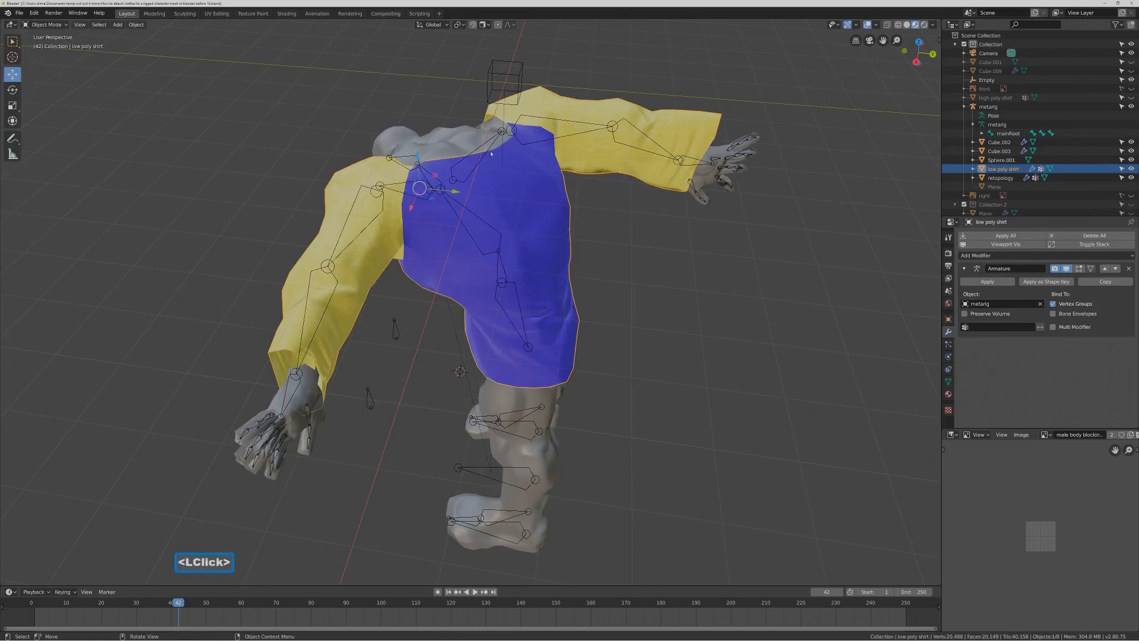
{"action": "left_click", "coordinate": [490, 150]}
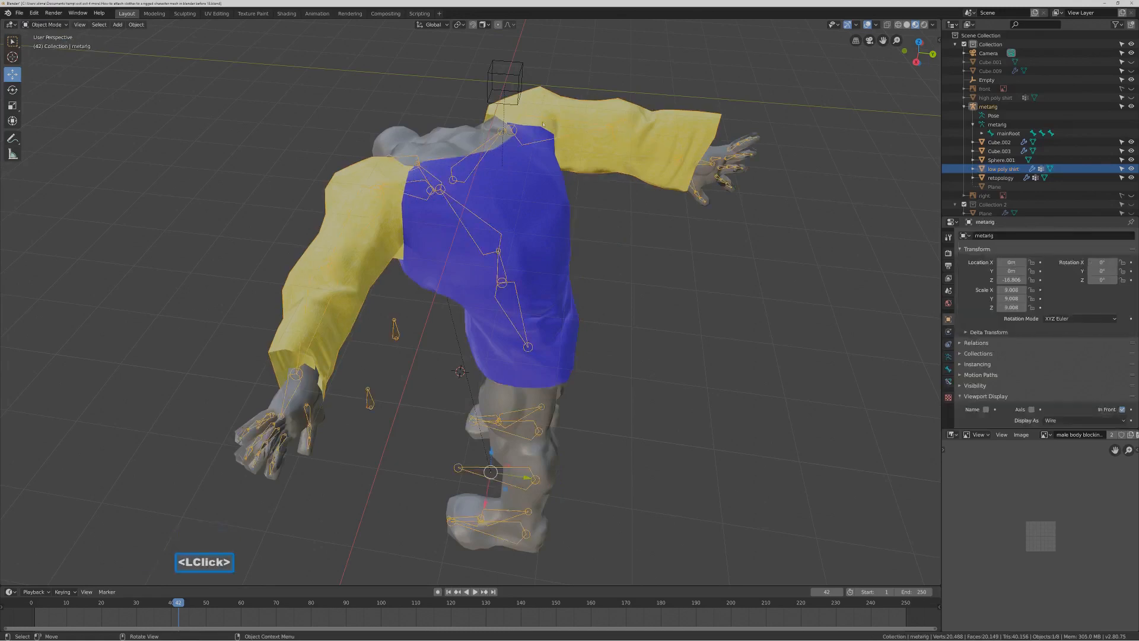
{"action": "left_click", "coordinate": [65, 24]}
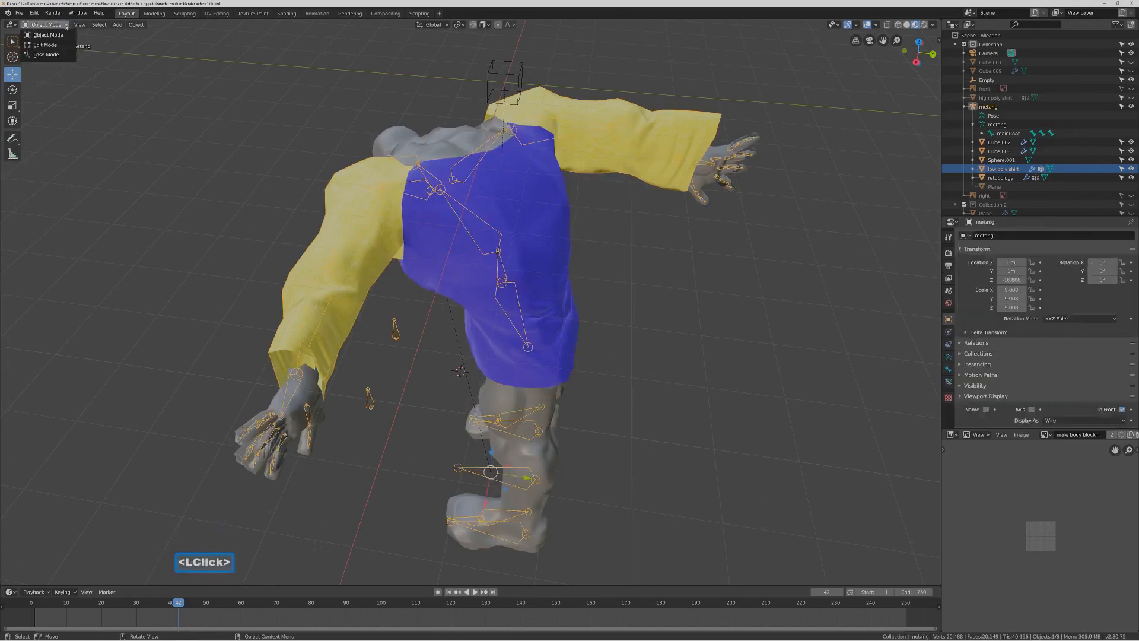
{"action": "left_click", "coordinate": [46, 54]}
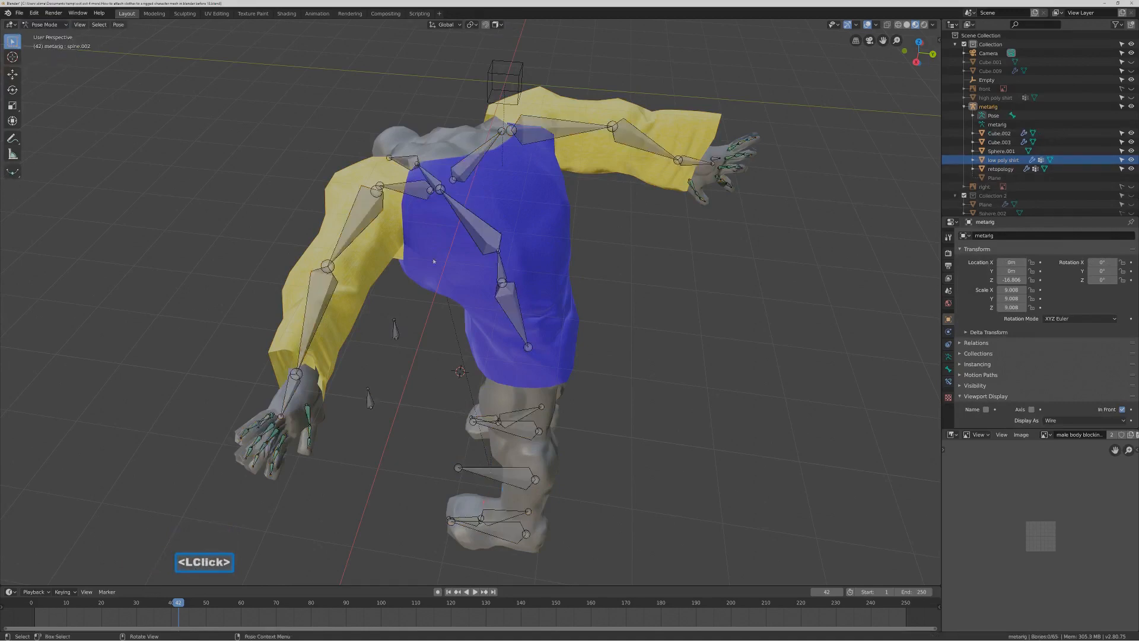
{"action": "key", "text": "a"}
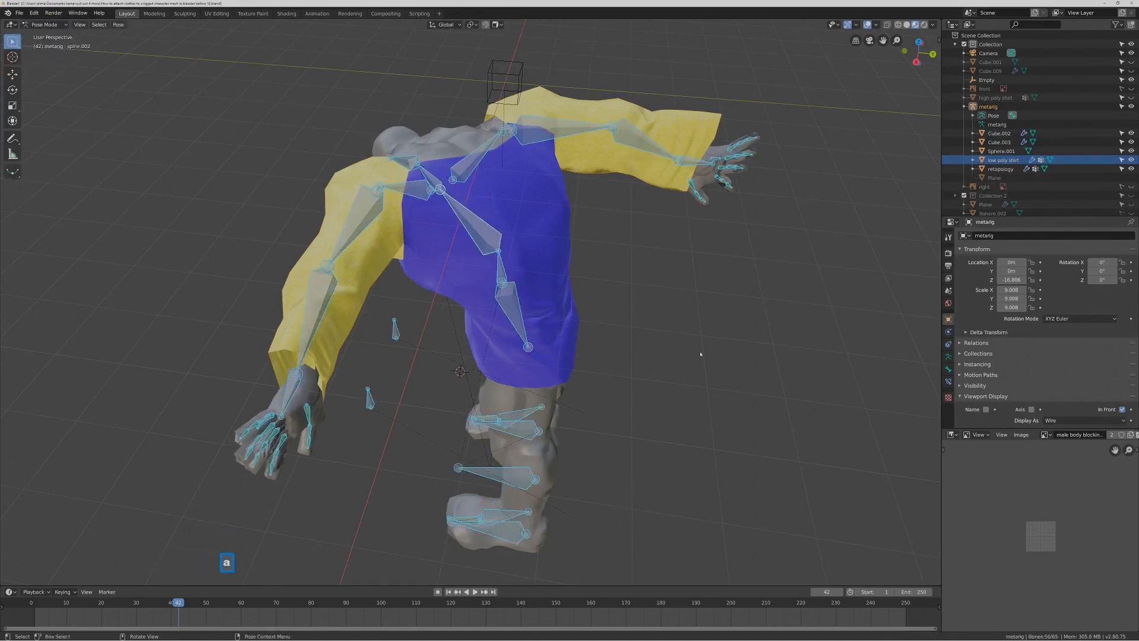
{"action": "key", "text": "alt+r"}
Trial-rotate the upper spine bone freely from the front and from behind to check the shirt's neckline, cancelling each rotation.
{"action": "middle_click_drag", "start_coordinate": [626, 332], "coordinate": [656, 324]}
{"action": "left_click", "coordinate": [573, 240]}
{"action": "middle_click_drag", "start_coordinate": [574, 239], "coordinate": [606, 261]}
{"action": "key", "text": "r"}
{"action": "key", "text": "r"}
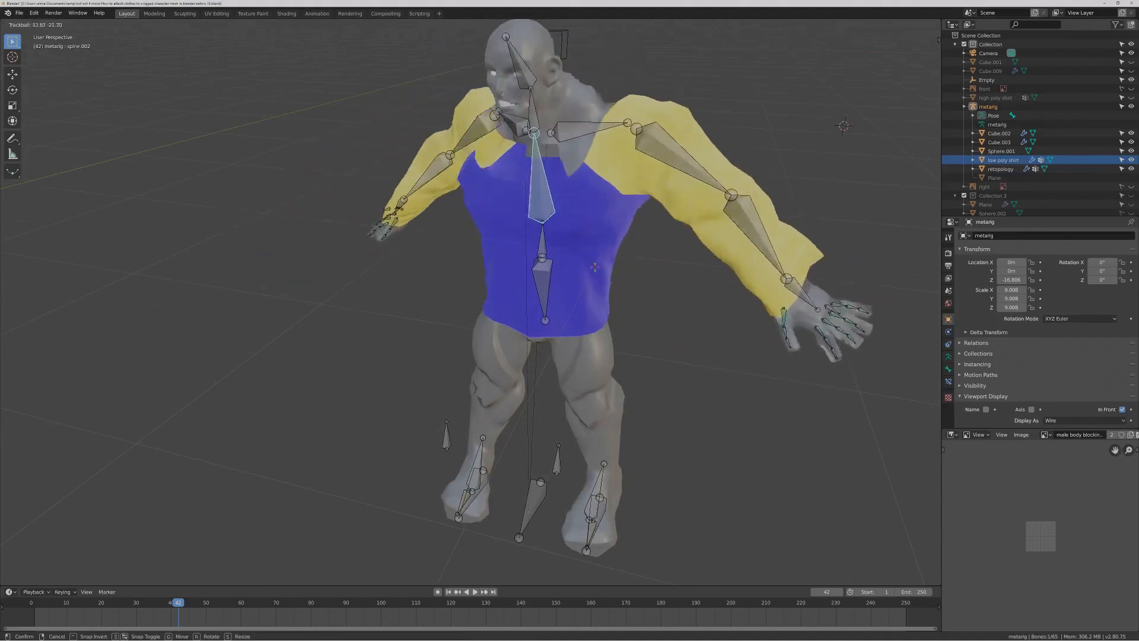
{"action": "right_click", "coordinate": [663, 253]}
{"action": "middle_click_drag", "start_coordinate": [663, 254], "coordinate": [603, 241]}
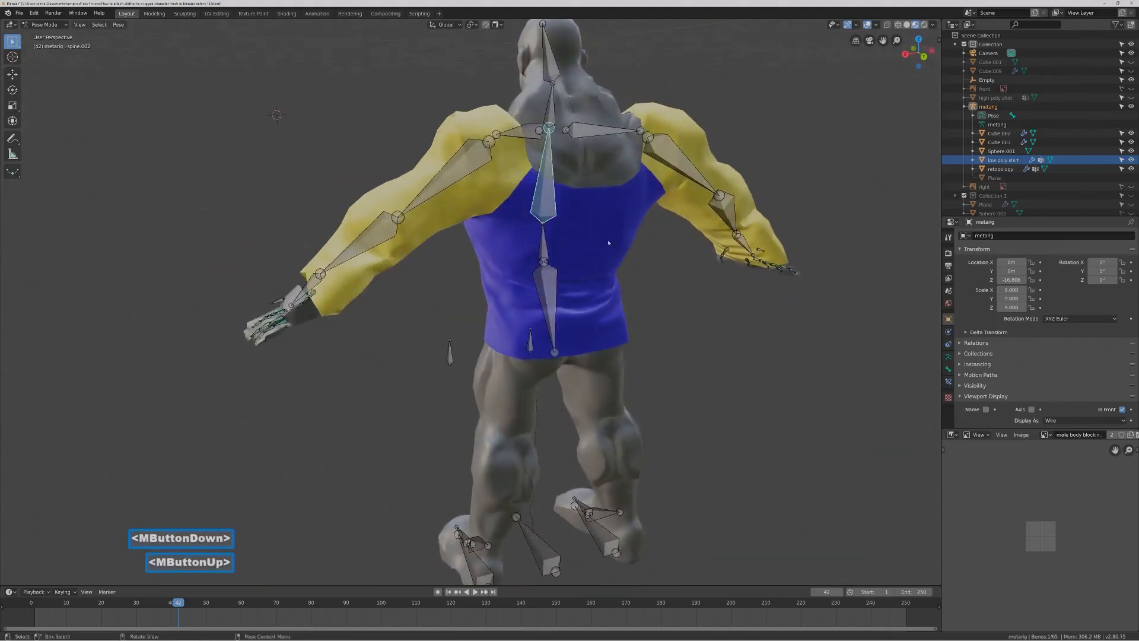
{"action": "key", "text": "r"}
{"action": "key", "text": "r"}
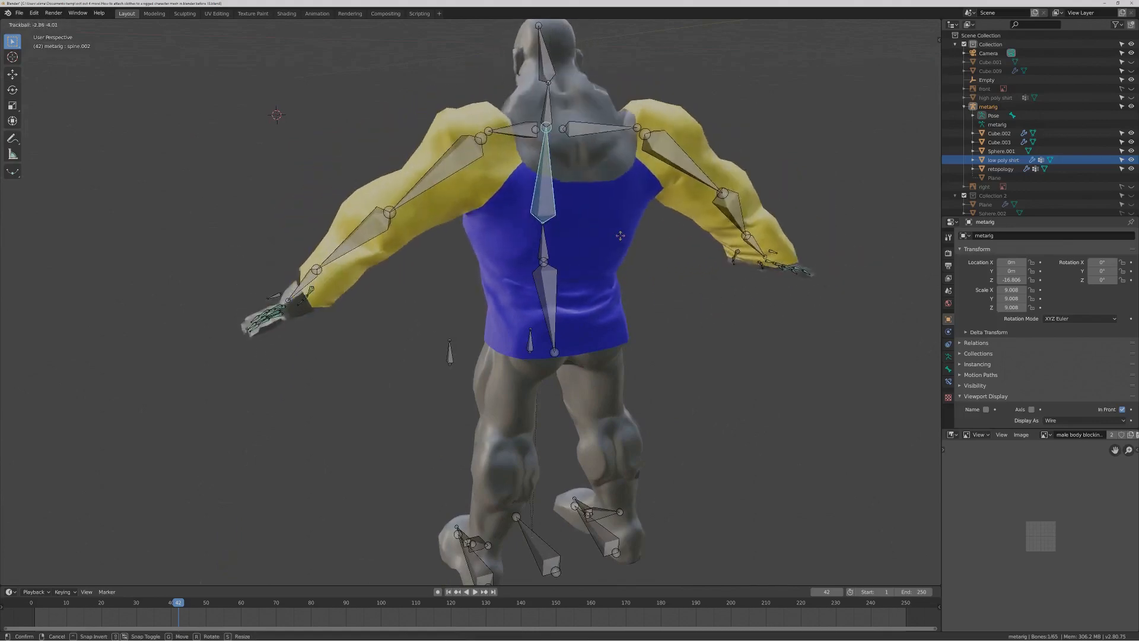
{"action": "right_click", "coordinate": [621, 239]}
{"action": "middle_click_drag", "start_coordinate": [506, 253], "coordinate": [602, 258]}
{"action": "left_click", "coordinate": [571, 169]}
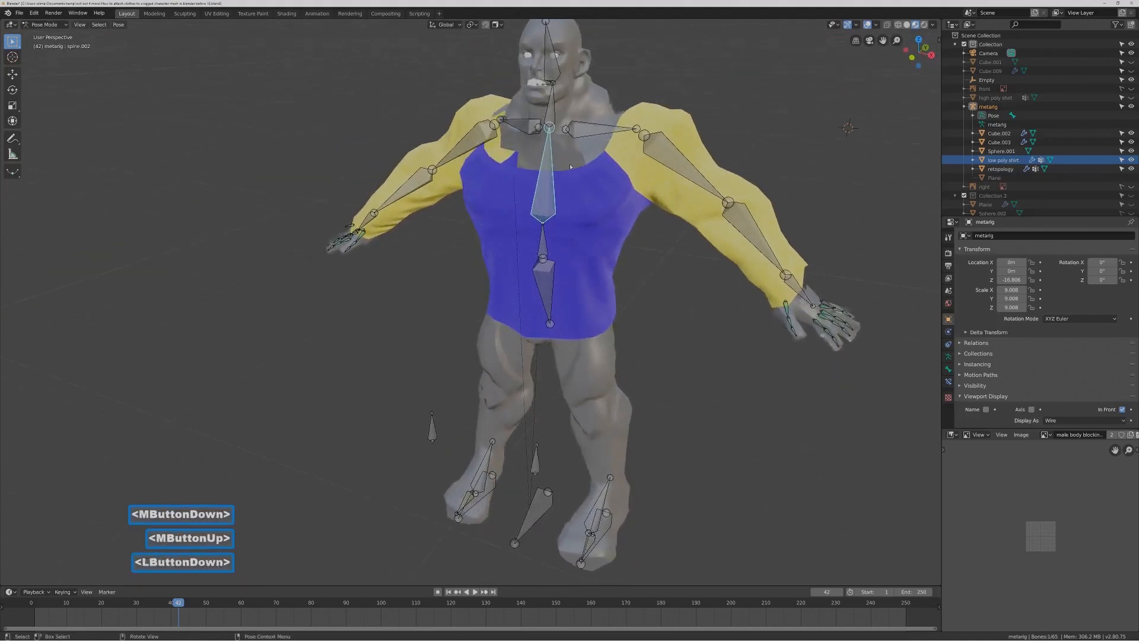
Leave Pose Mode, select the retopology body and open it in Edit Mode with its vertex groups displayed.
{"action": "left_click", "coordinate": [949, 332]}
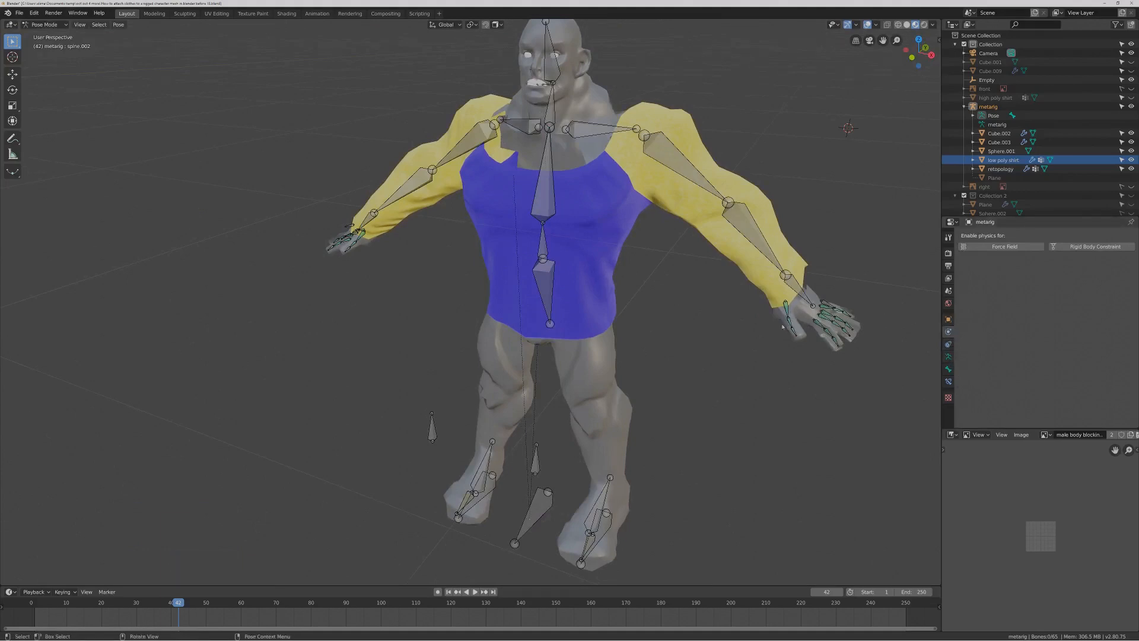
{"action": "left_click", "coordinate": [600, 376]}
{"action": "left_click", "coordinate": [608, 375]}
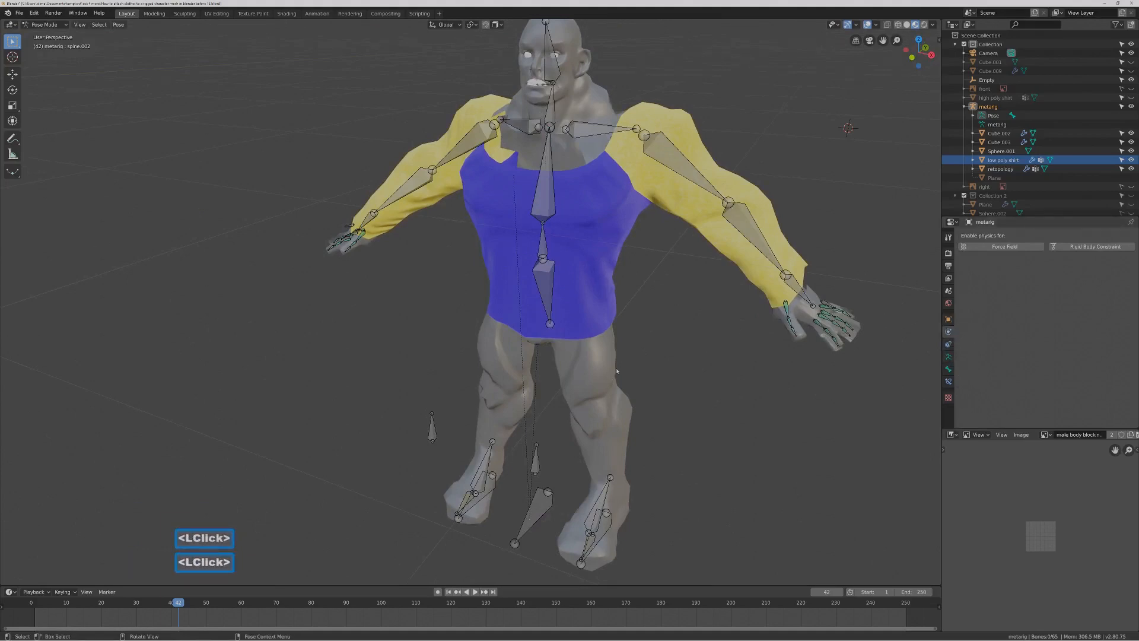
{"action": "left_click", "coordinate": [44, 25]}
{"action": "left_click", "coordinate": [48, 37]}
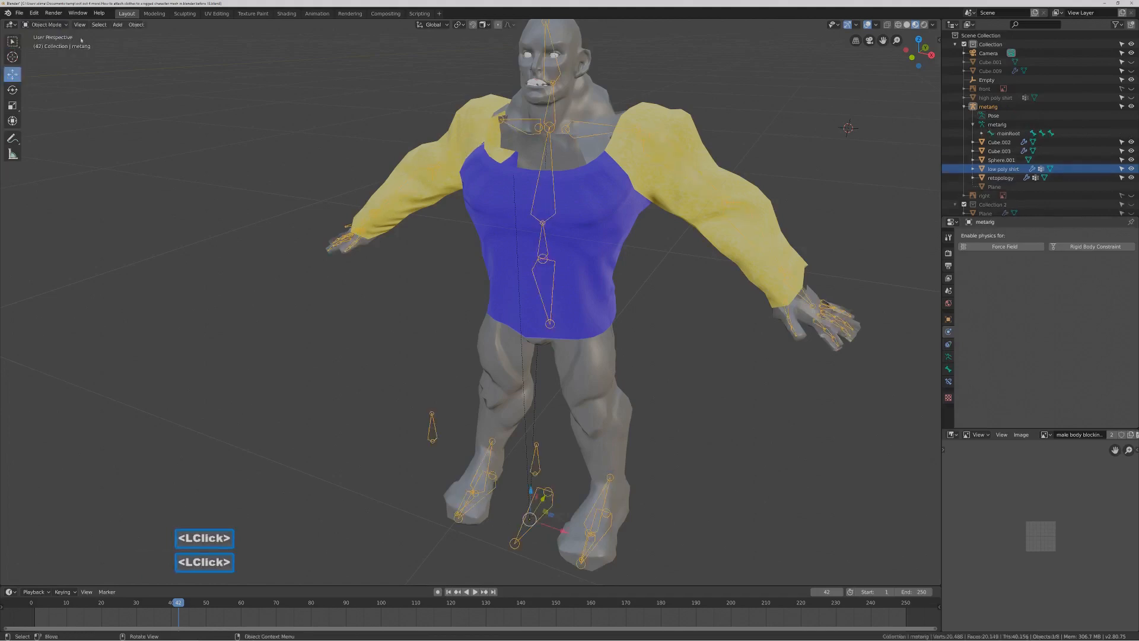
{"action": "left_click", "coordinate": [586, 153]}
{"action": "mouse_move", "coordinate": [633, 252]}
{"action": "middle_mouse_down"}
{"action": "mouse_move", "coordinate": [658, 248]}
{"action": "mouse_move", "coordinate": [619, 246]}
{"action": "middle_mouse_up"}
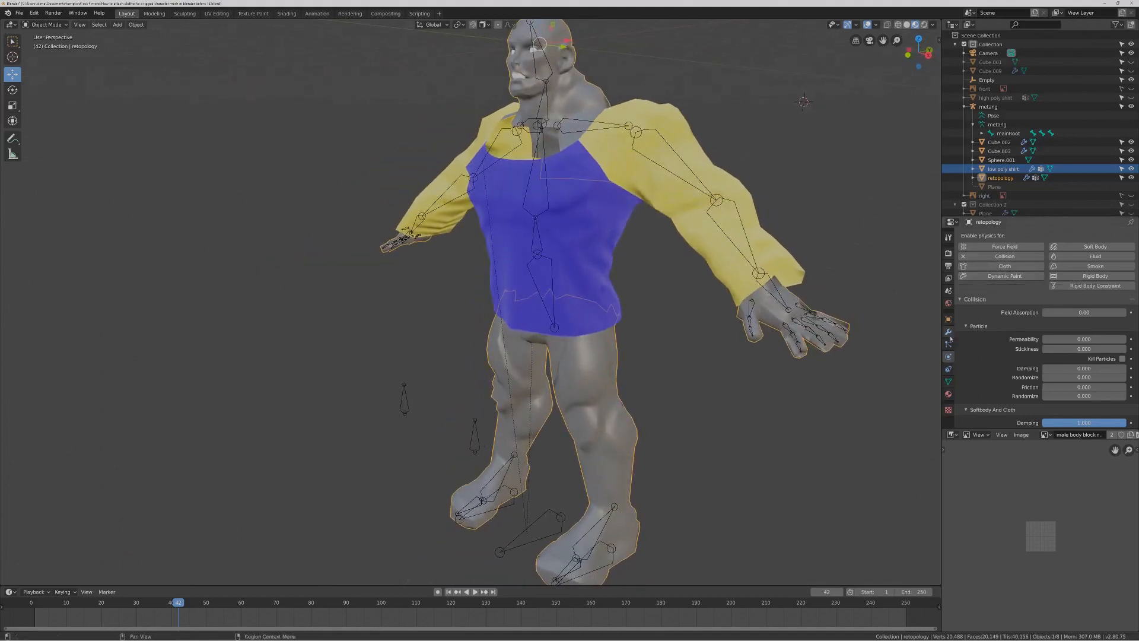
{"action": "left_click", "coordinate": [948, 382]}
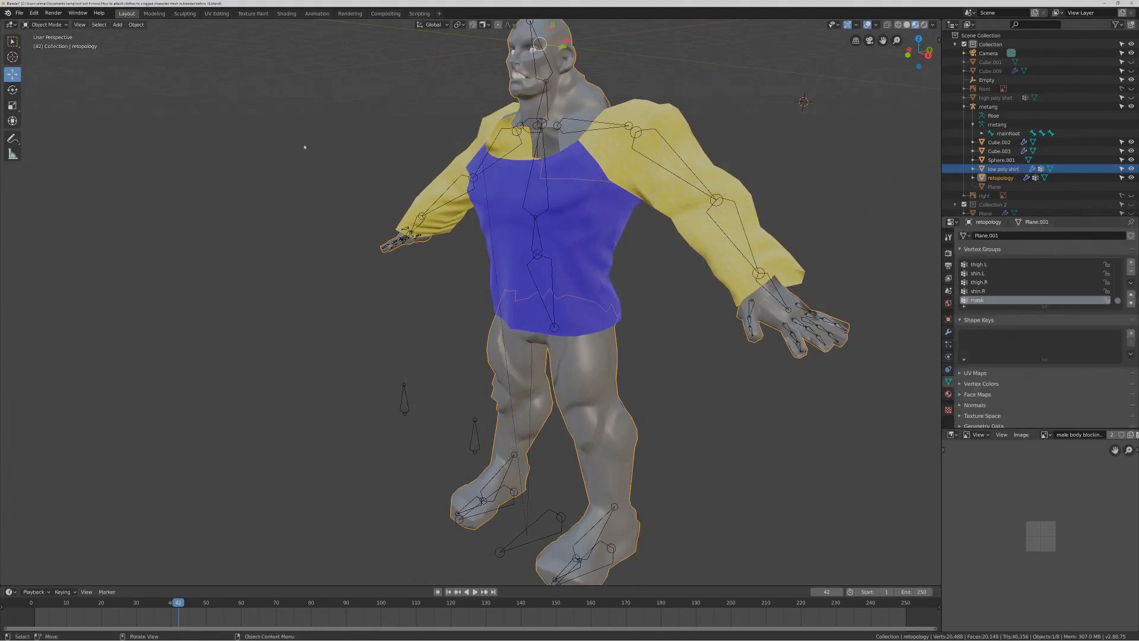
{"action": "left_click", "coordinate": [47, 24]}
{"action": "left_click", "coordinate": [41, 39]}
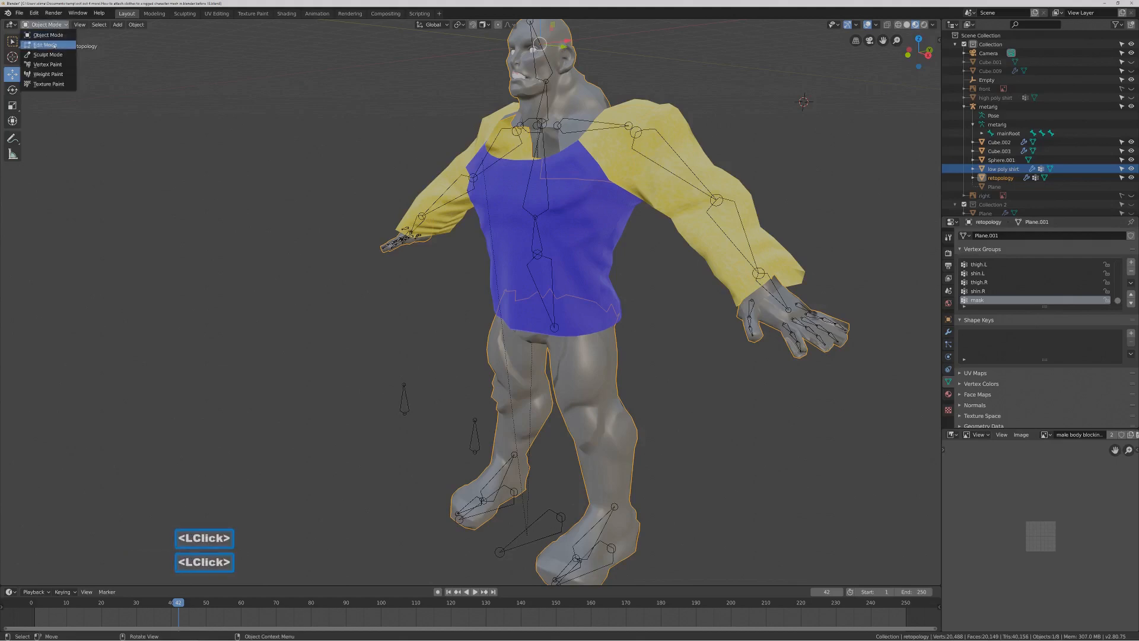
Switch to face selection and circle-select the body faces in the gap at the shirt's front neckline.
{"action": "middle_click_drag", "start_coordinate": [511, 202], "coordinate": [561, 200]}
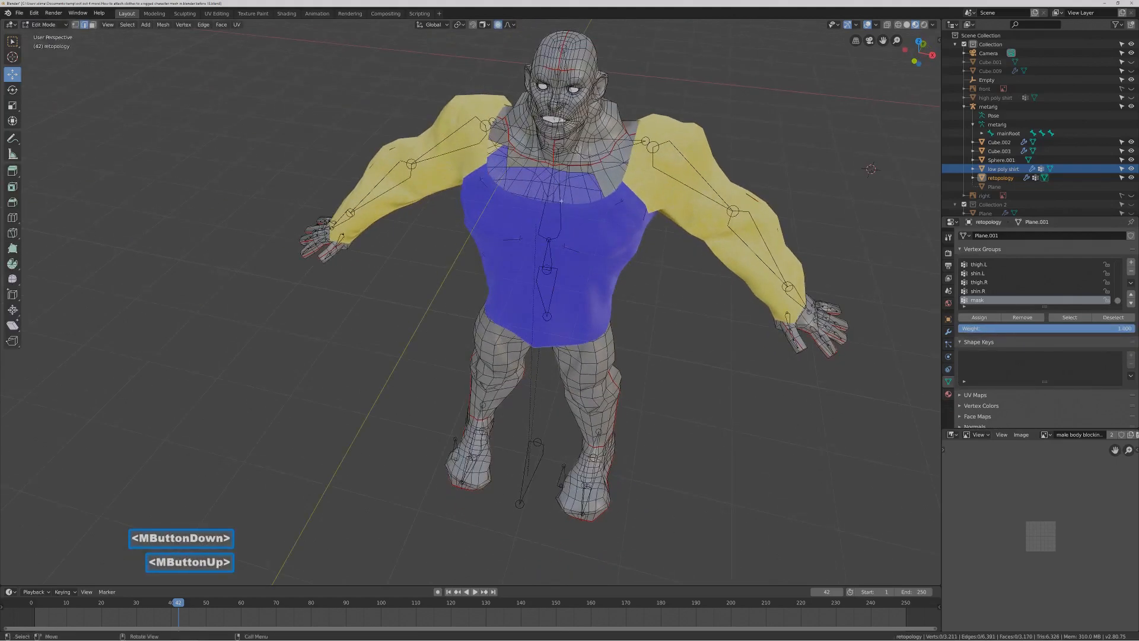
{"action": "mouse_move", "coordinate": [573, 191]}
{"action": "middle_mouse_down"}
{"action": "mouse_move", "coordinate": [478, 185]}
{"action": "mouse_move", "coordinate": [585, 197]}
{"action": "middle_mouse_up"}
{"action": "key", "text": "c"}
{"action": "left_click", "coordinate": [586, 199]}
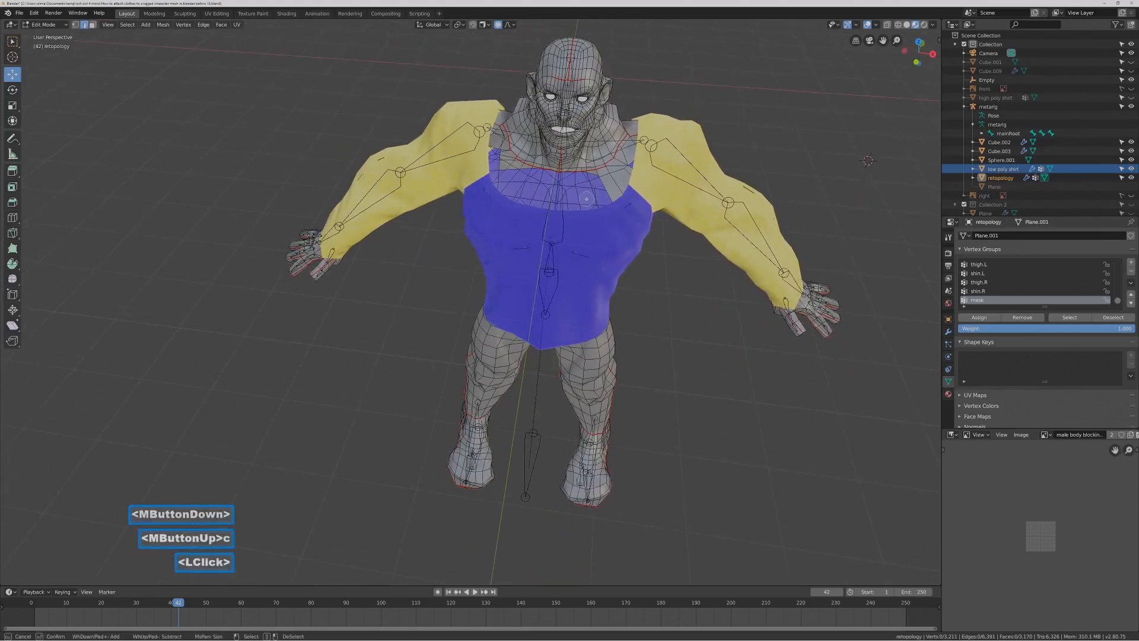
{"action": "right_click", "coordinate": [376, 129]}
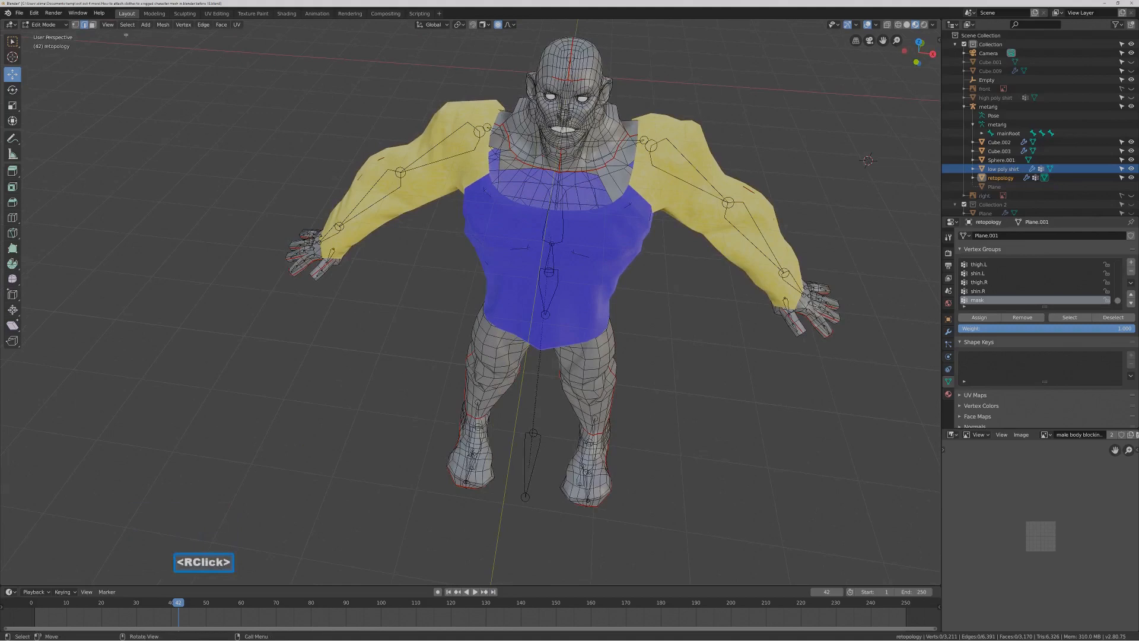
{"action": "left_click", "coordinate": [92, 24]}
{"action": "key", "text": "c"}
{"action": "left_click", "coordinate": [594, 199]}
{"action": "mouse_move", "coordinate": [594, 198]}
{"action": "left_mouse_down"}
{"action": "mouse_move", "coordinate": [506, 178]}
{"action": "mouse_move", "coordinate": [543, 193]}
{"action": "mouse_move", "coordinate": [497, 142]}
{"action": "mouse_move", "coordinate": [550, 178]}
{"action": "mouse_move", "coordinate": [539, 173]}
{"action": "mouse_move", "coordinate": [589, 170]}
{"action": "left_mouse_up"}
{"action": "right_click", "coordinate": [589, 170]}
{"action": "middle_click_drag", "start_coordinate": [694, 284], "coordinate": [669, 267]}
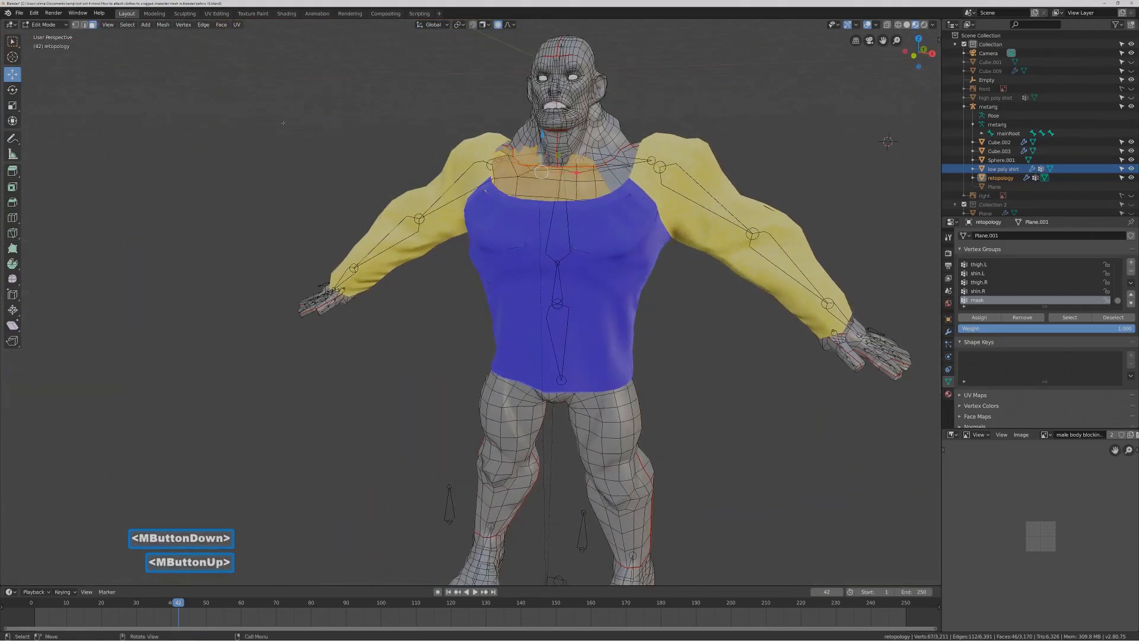
Isolate the body in Local View, remove the selected upper chest faces from the mask vertex group, and clear the selection.
{"action": "left_click", "coordinate": [108, 24]}
{"action": "mouse_move", "coordinate": [178, 101]}
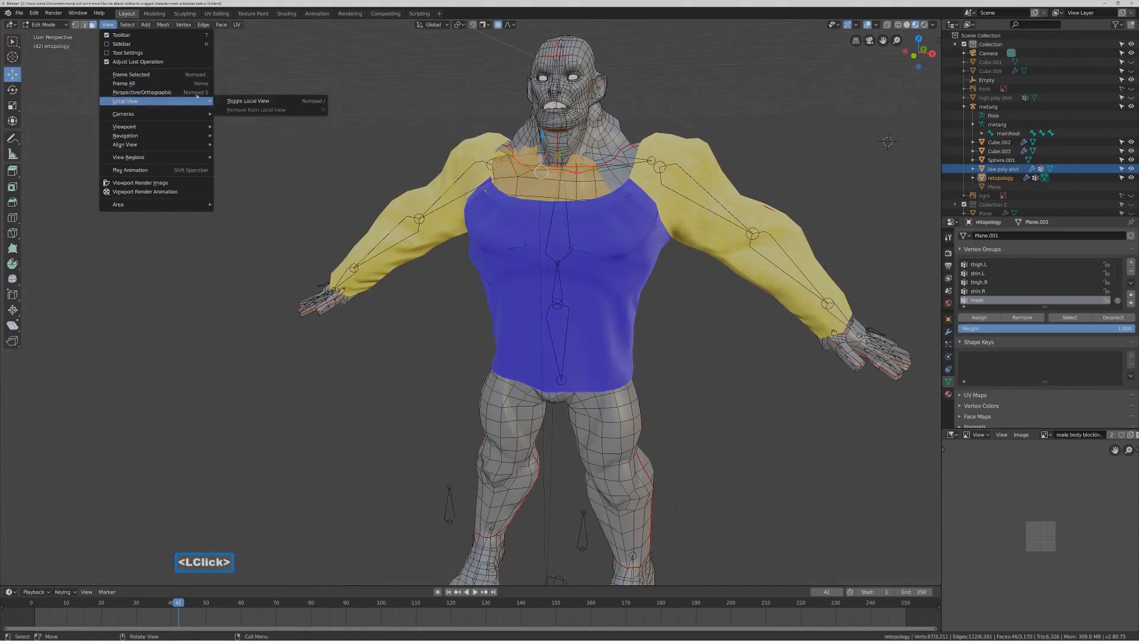
{"action": "left_click", "coordinate": [255, 106]}
{"action": "middle_click_drag", "start_coordinate": [527, 204], "coordinate": [653, 160]}
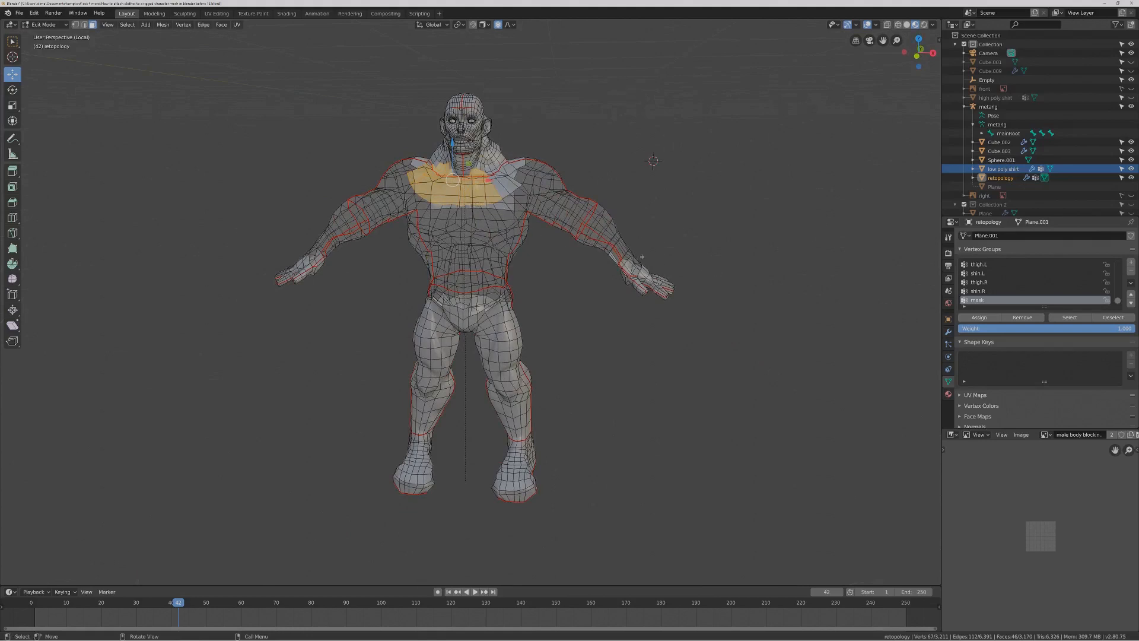
{"action": "left_click", "coordinate": [1016, 321]}
{"action": "left_click", "coordinate": [728, 250]}
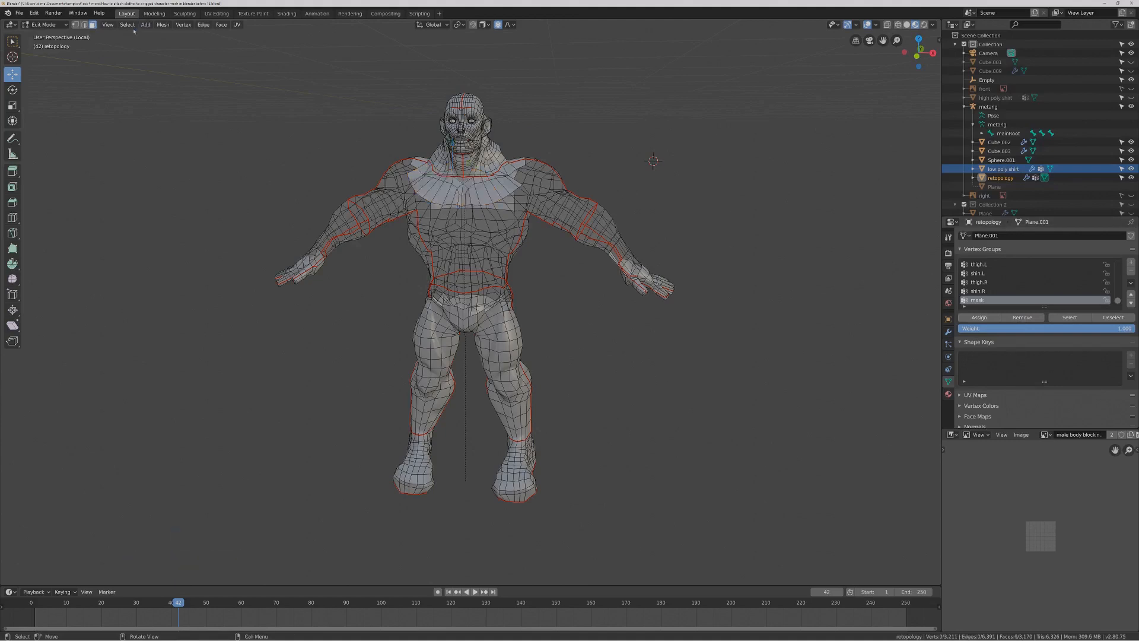
Leave Local View and return the retopology body to Object Mode.
{"action": "left_click", "coordinate": [107, 25]}
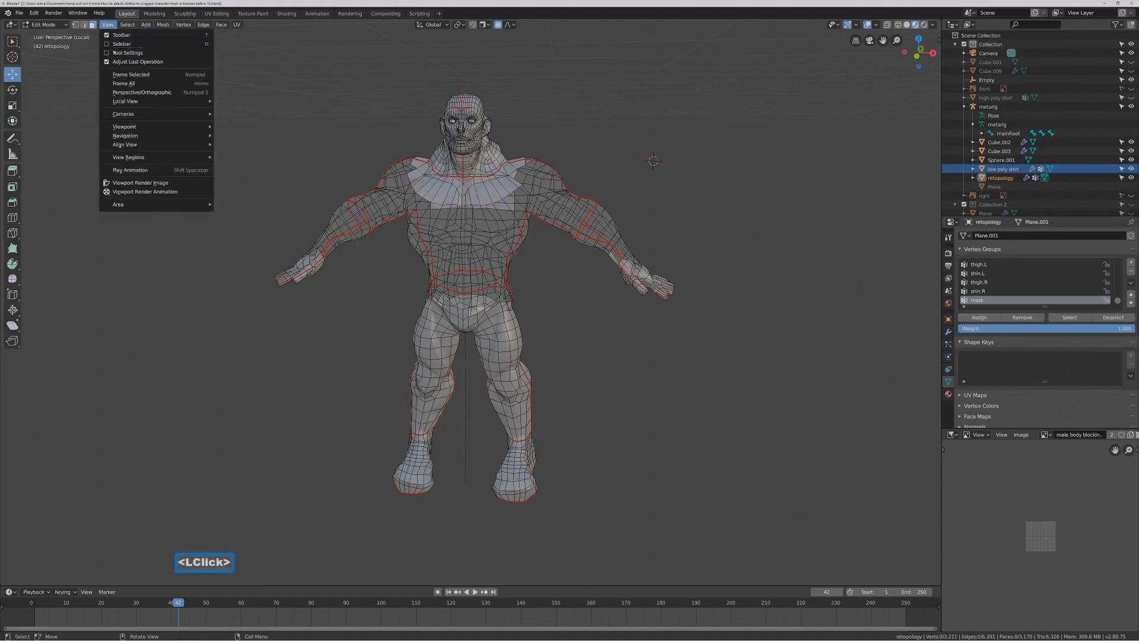
{"action": "mouse_move", "coordinate": [154, 100]}
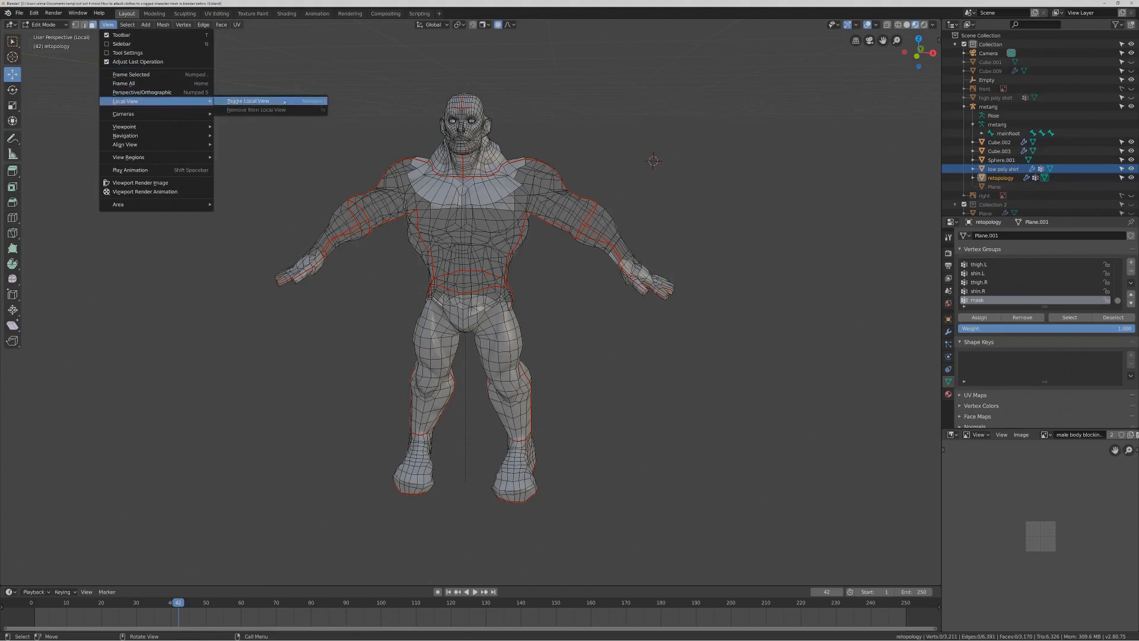
{"action": "left_click", "coordinate": [248, 101]}
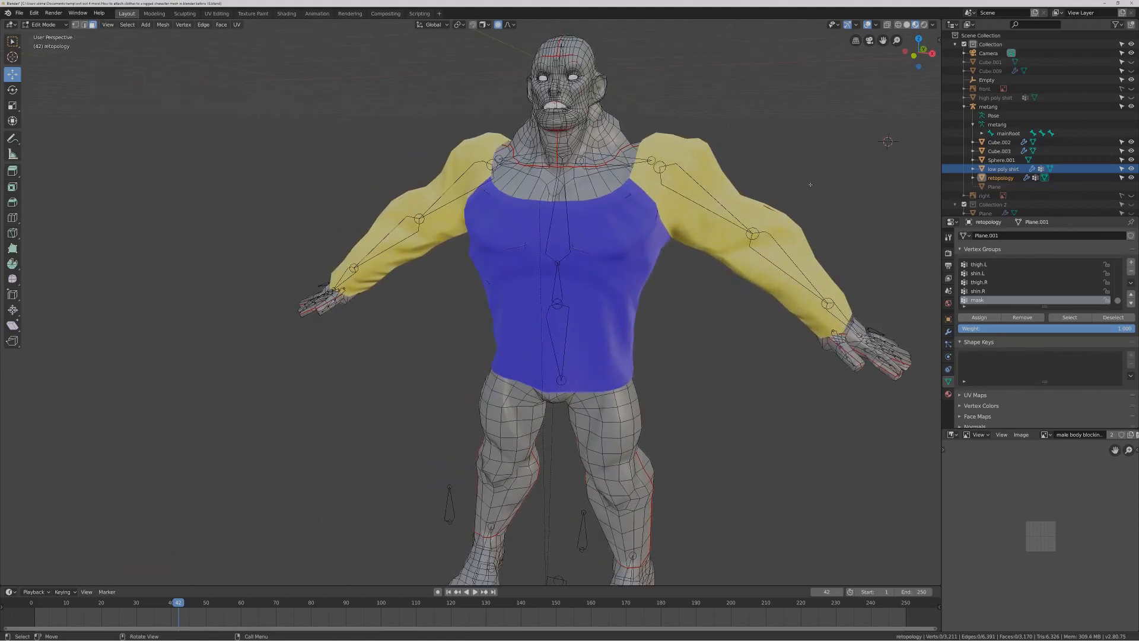
{"action": "key", "text": "Pause"}
{"action": "left_click", "coordinate": [56, 26]}
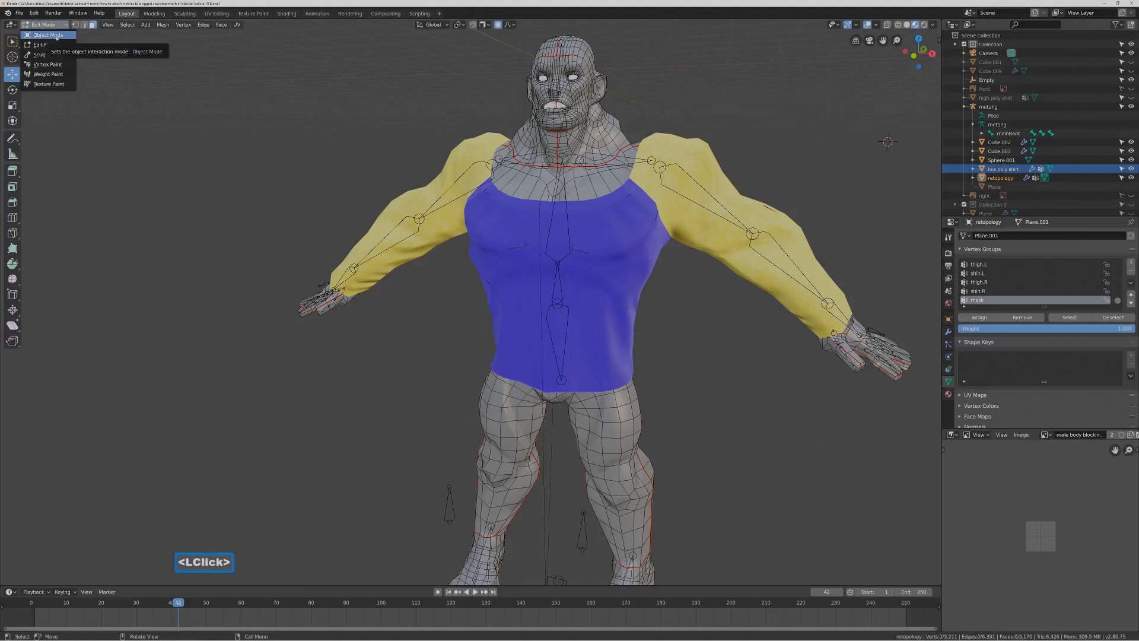
{"action": "left_click", "coordinate": [49, 35]}
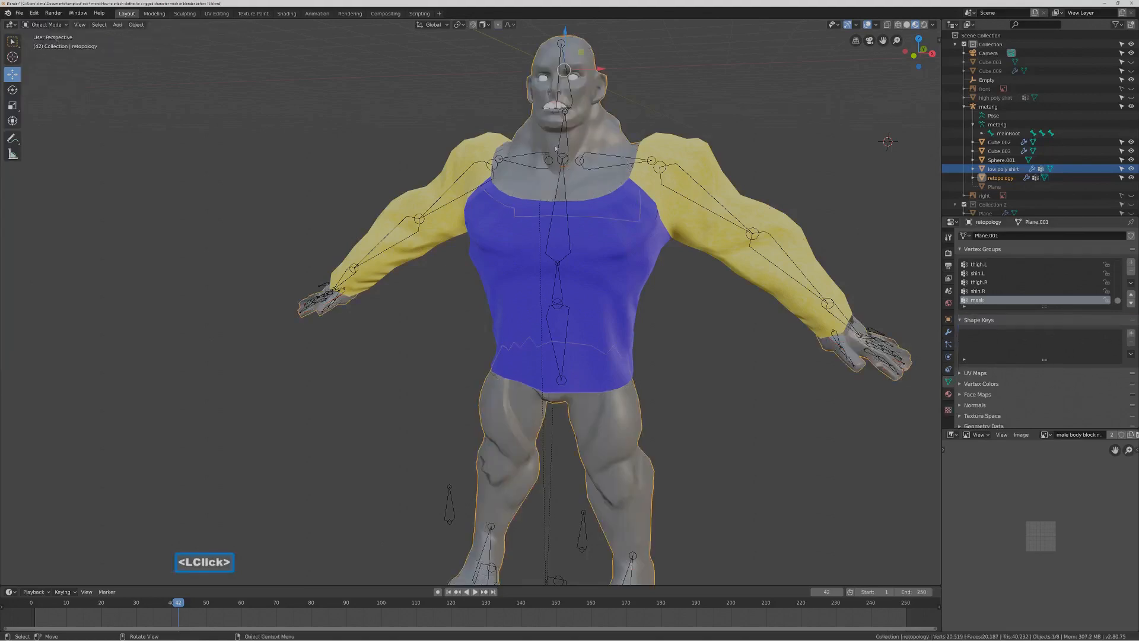
Select the metarig and switch it to Pose Mode.
{"action": "left_click", "coordinate": [568, 128]}
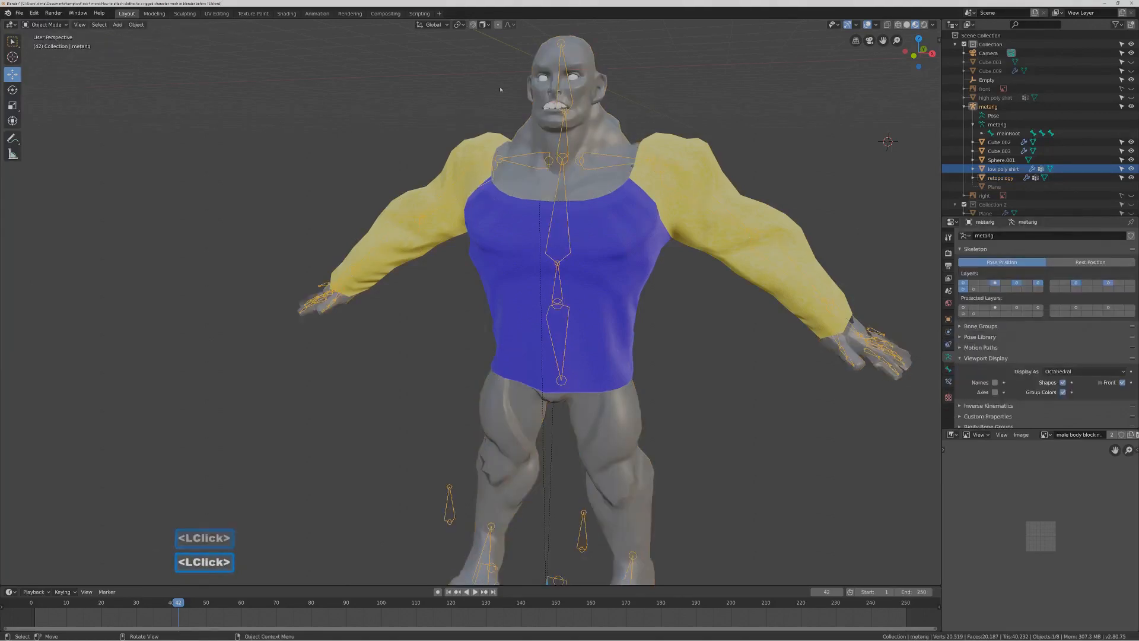
{"action": "left_click", "coordinate": [47, 24]}
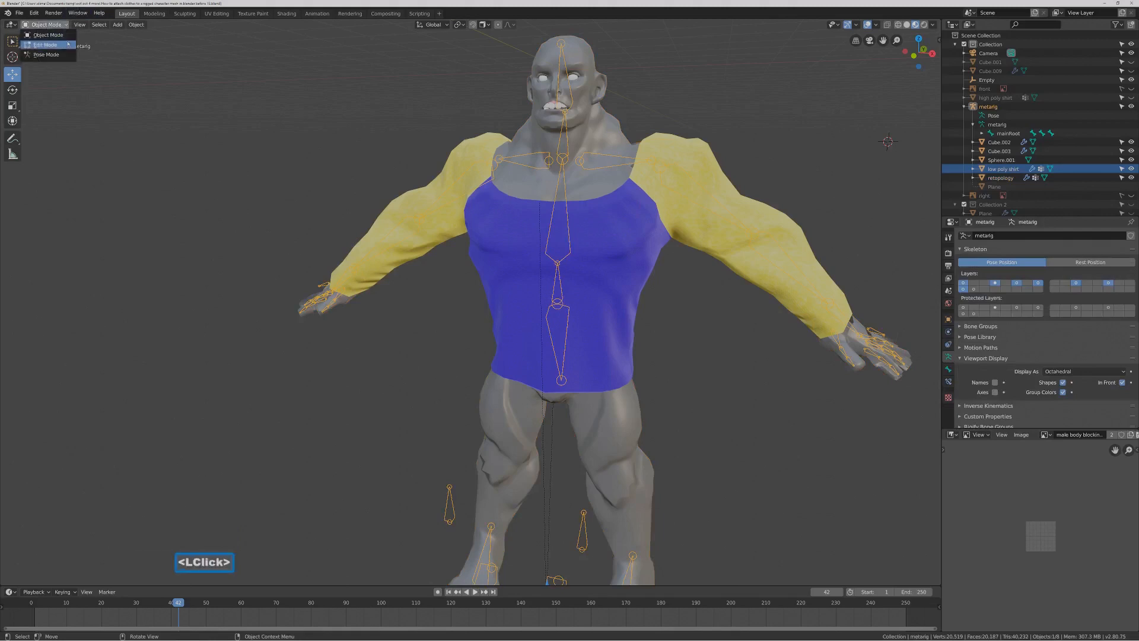
{"action": "left_click", "coordinate": [45, 54]}
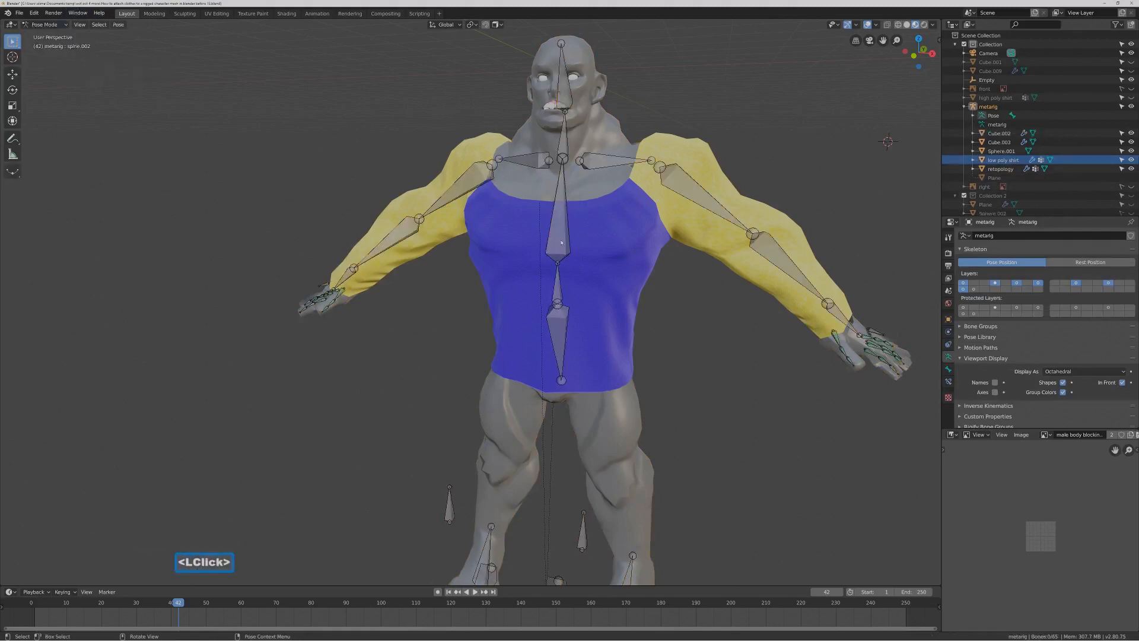
Trial-rotate the spine.002 bone to check neckline coverage from front and back, cancelling each rotation, and deselect the bone.
{"action": "left_click", "coordinate": [563, 206]}
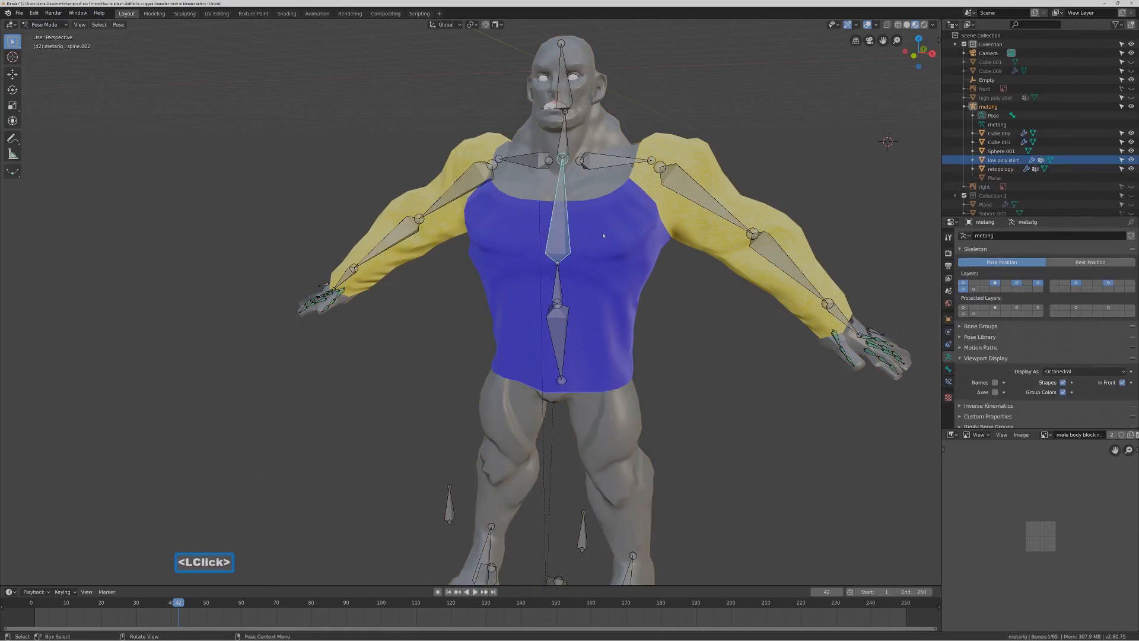
{"action": "key", "text": "r"}
{"action": "key", "text": "r"}
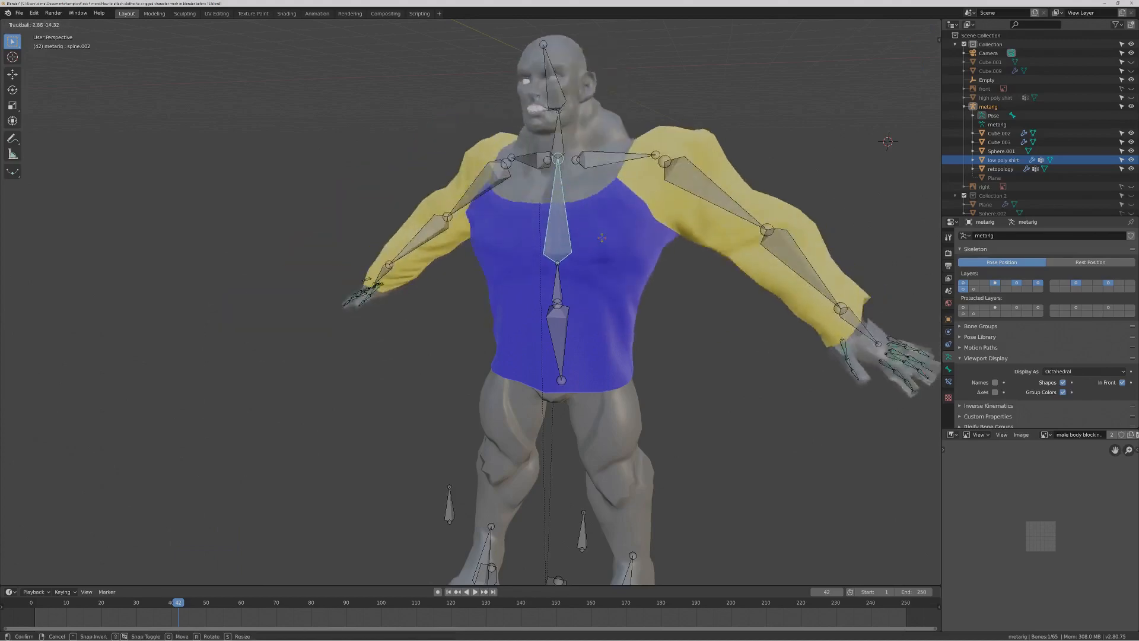
{"action": "right_click", "coordinate": [617, 235]}
{"action": "middle_click_drag", "start_coordinate": [818, 229], "coordinate": [699, 242]}
{"action": "key", "text": "r"}
{"action": "key", "text": "r"}
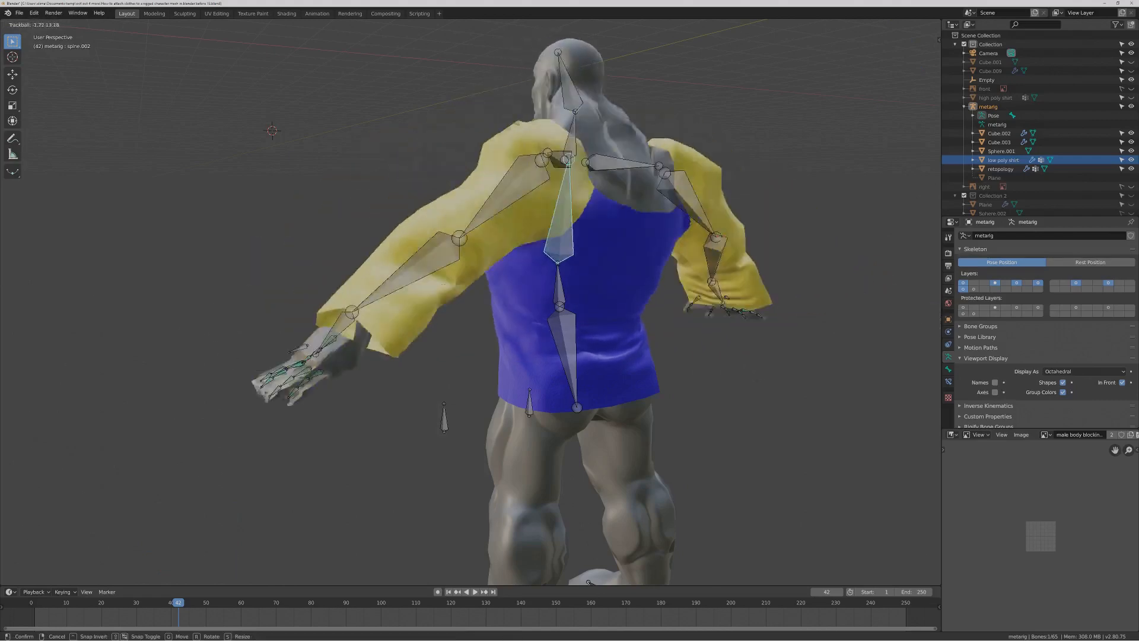
{"action": "right_click", "coordinate": [724, 229]}
{"action": "middle_click_drag", "start_coordinate": [626, 236], "coordinate": [717, 254]}
{"action": "left_click", "coordinate": [717, 254]}
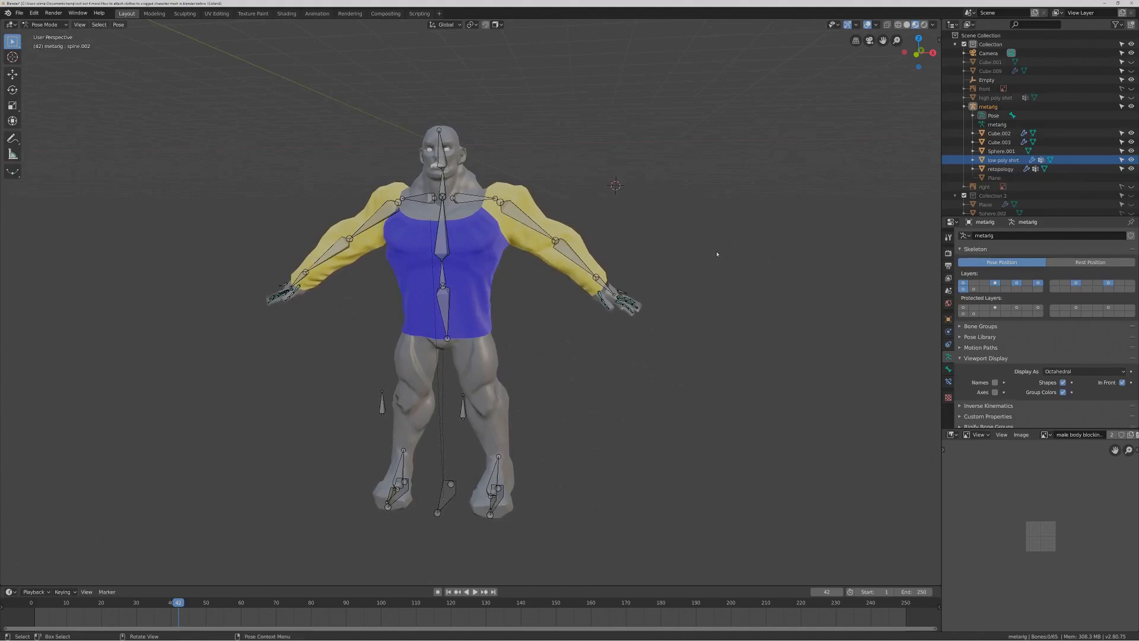
{"action": "key", "text": "Pause"}
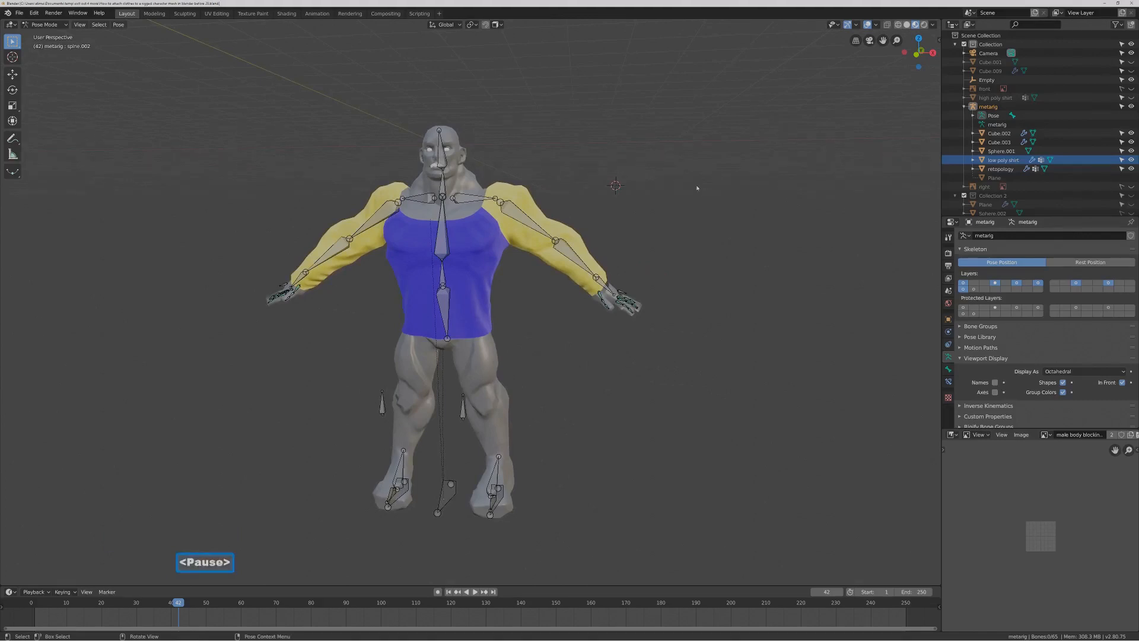